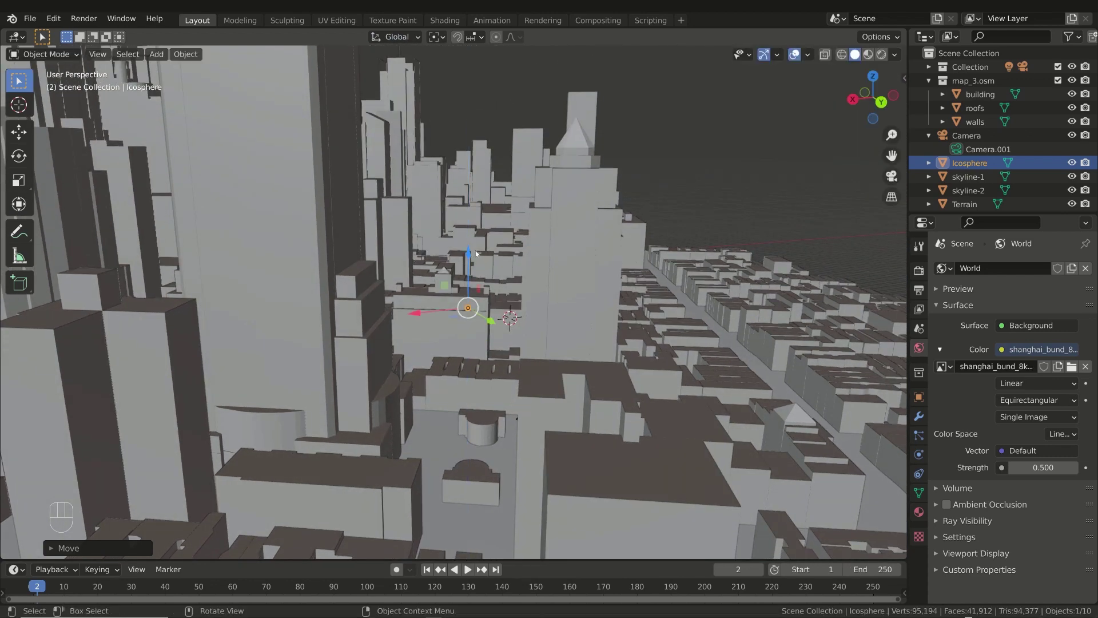
Reposition the icosphere over the open street from the top view and lower it along the Z axis between the towers
key("KP_7")
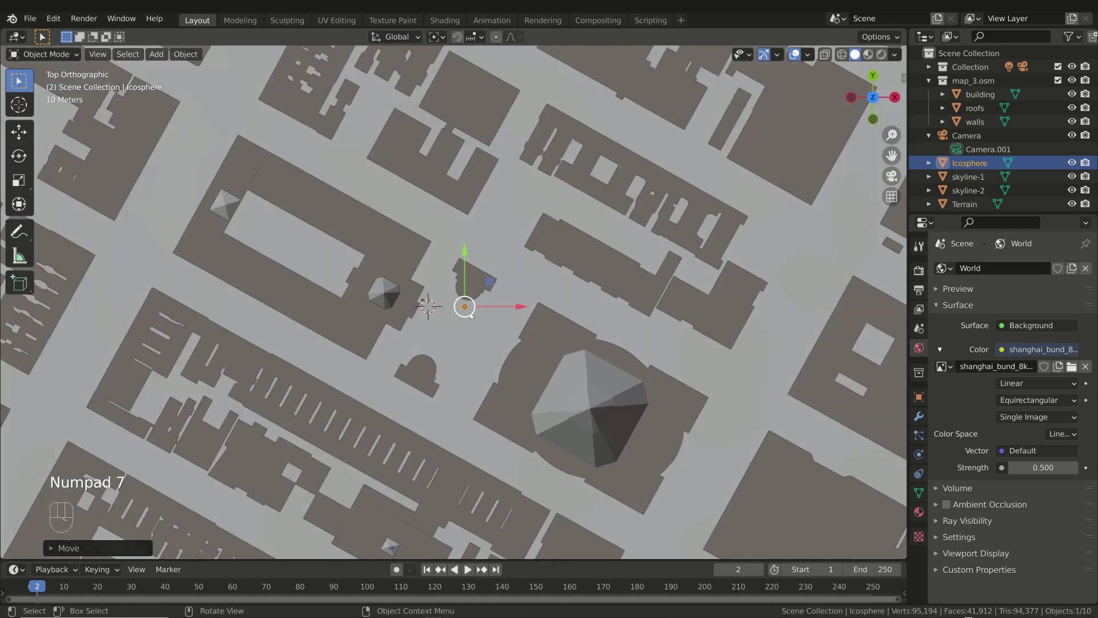
key("g")
middle_click_drag(475, 249, 478, 206)
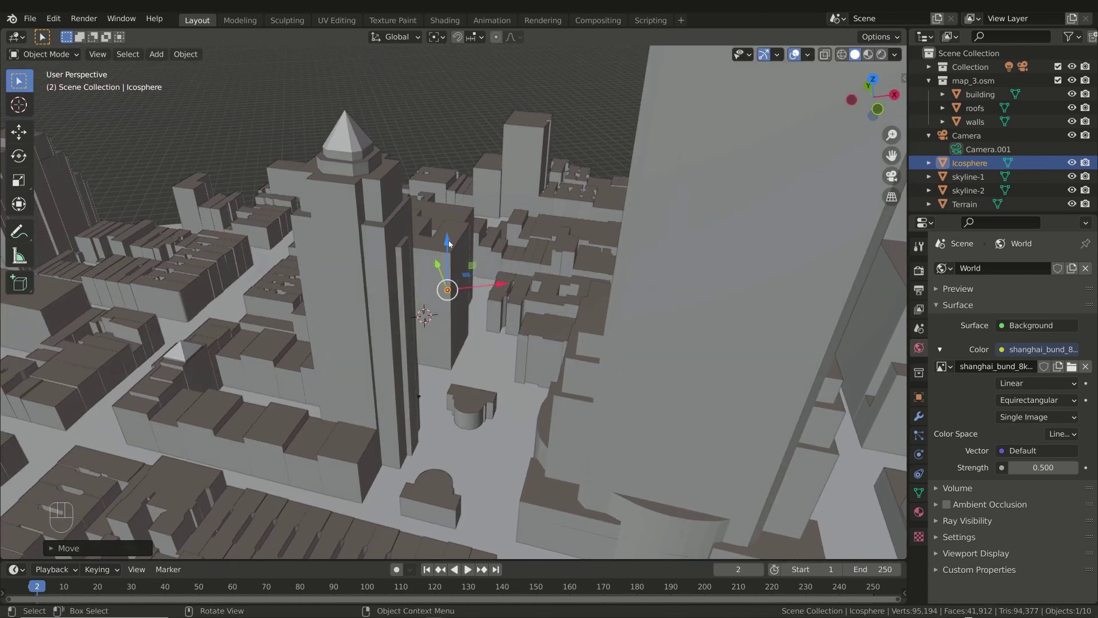
middle_click_drag(449, 244, 457, 257)
key("g")
key("z")
left_click(454, 323)
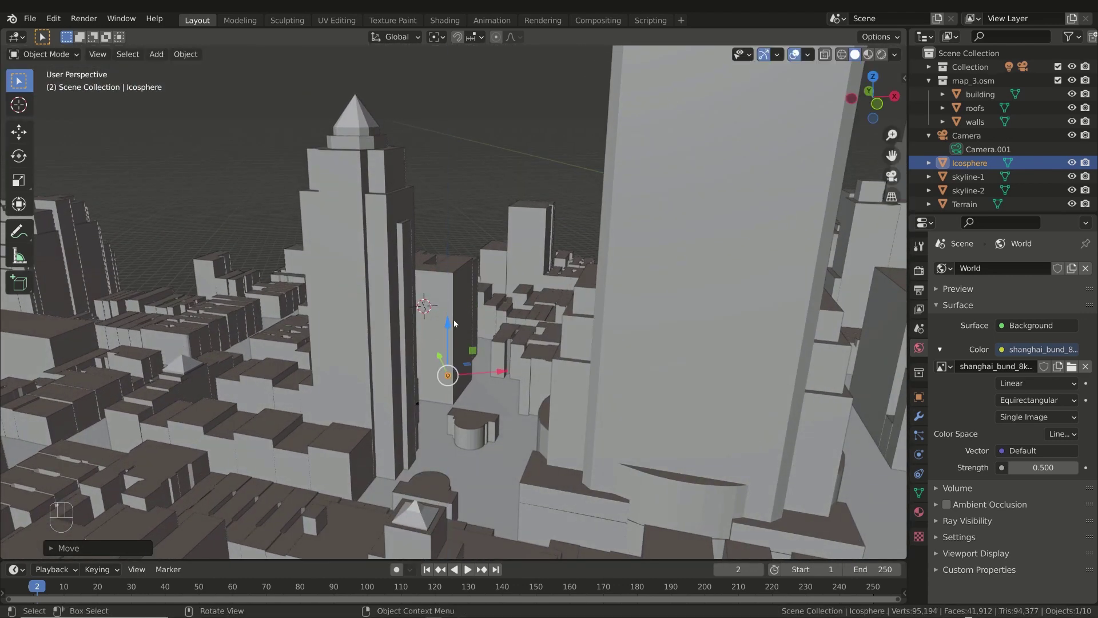
Scale the icosphere up uniformly by a factor of about 1.57
scroll(454, 319, "up", 5)
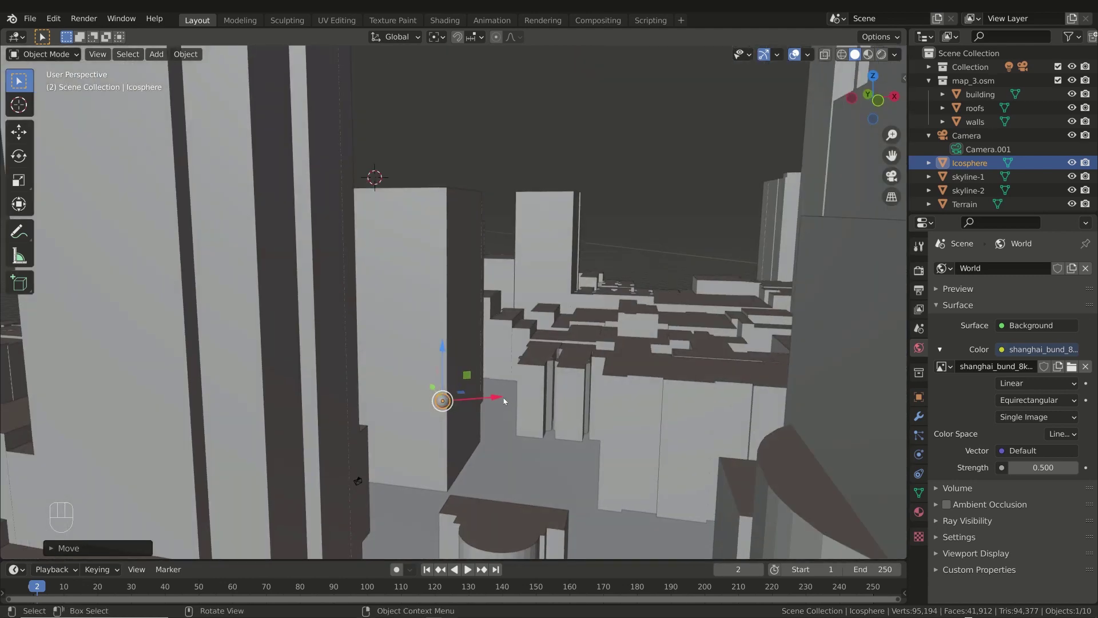
key("s")
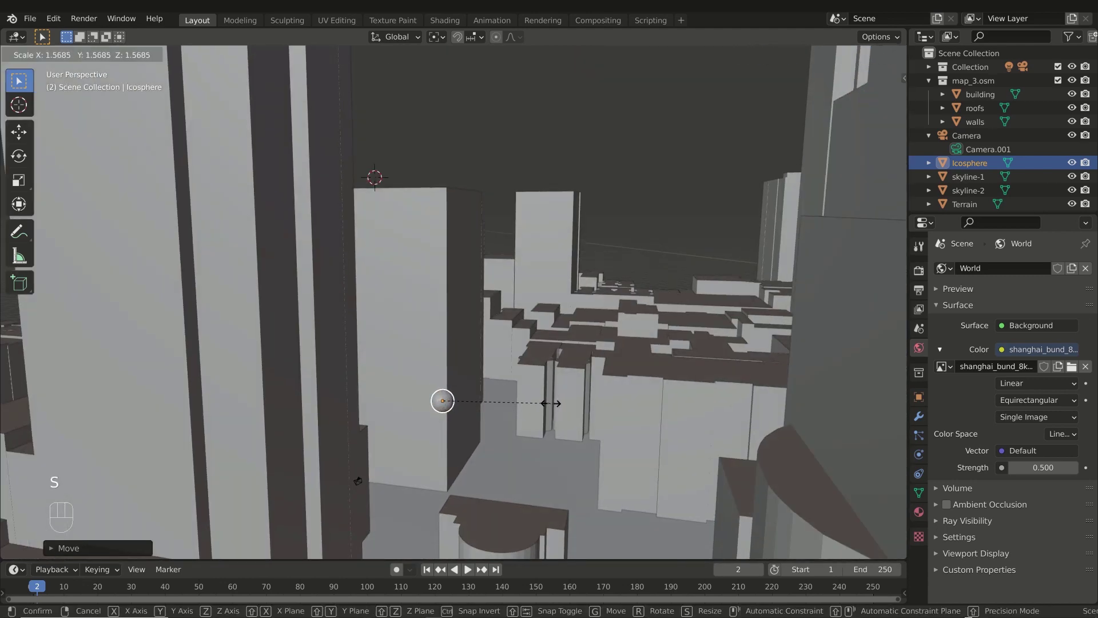
left_click(551, 403)
middle_click_drag(551, 404, 471, 385)
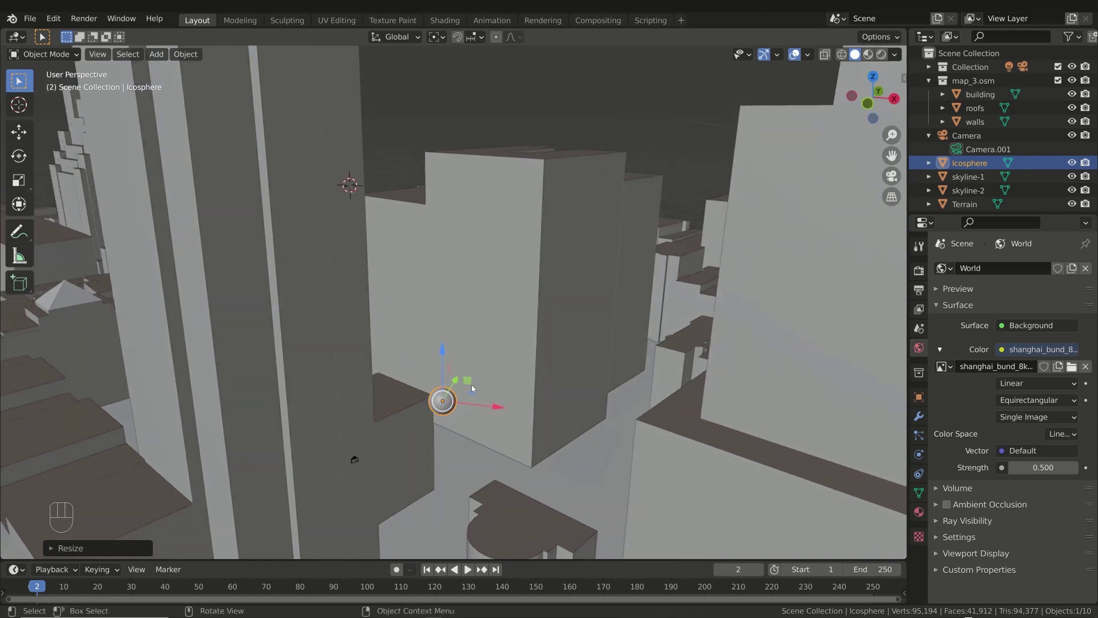
scroll(471, 385, "down", 5)
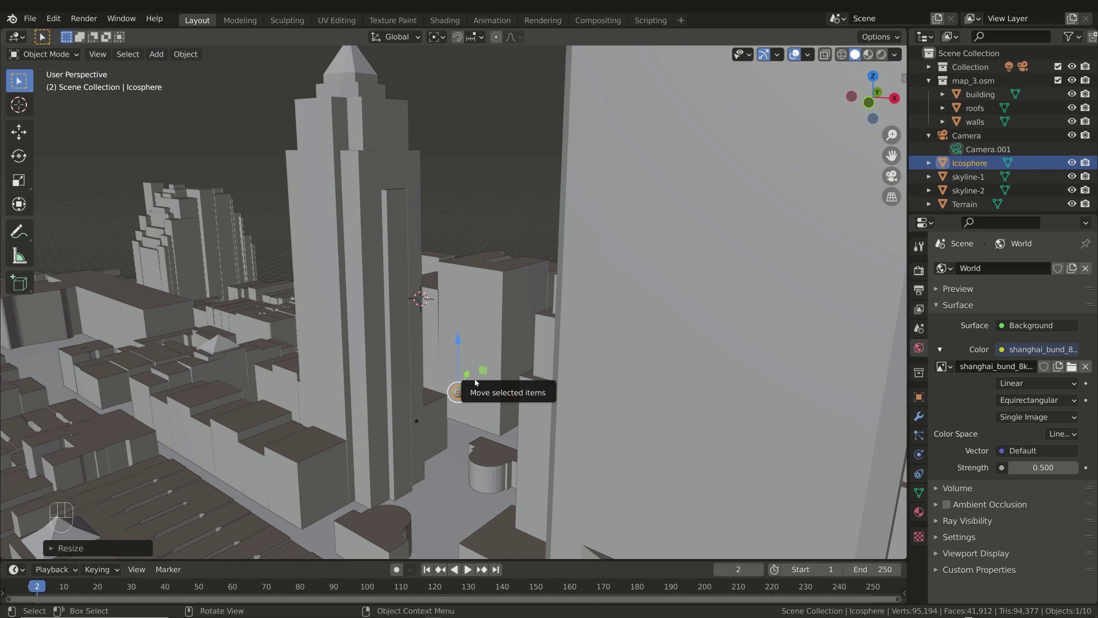
Make the icosphere an active rigid body and turn off the Move object gizmo
left_click(918, 455)
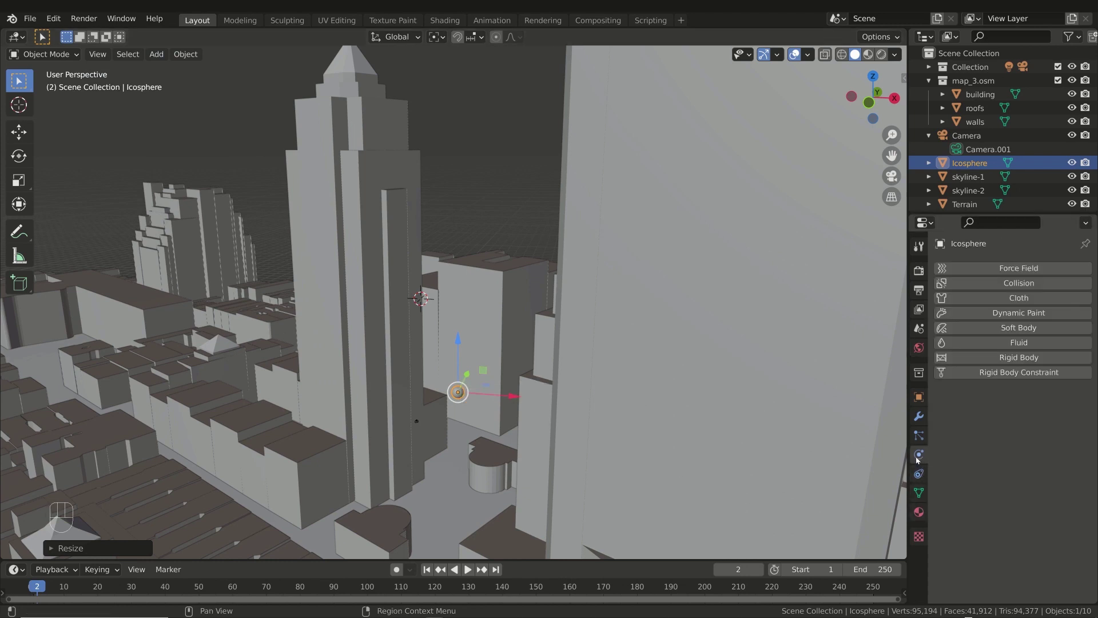
left_click(1023, 361)
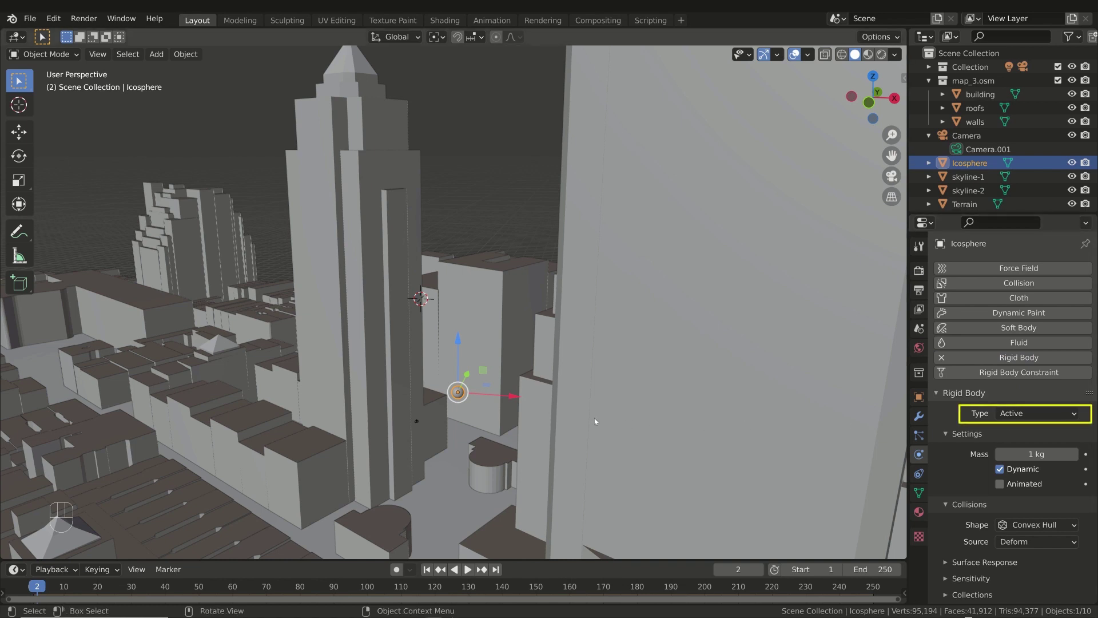
middle_click_drag(511, 405, 532, 403)
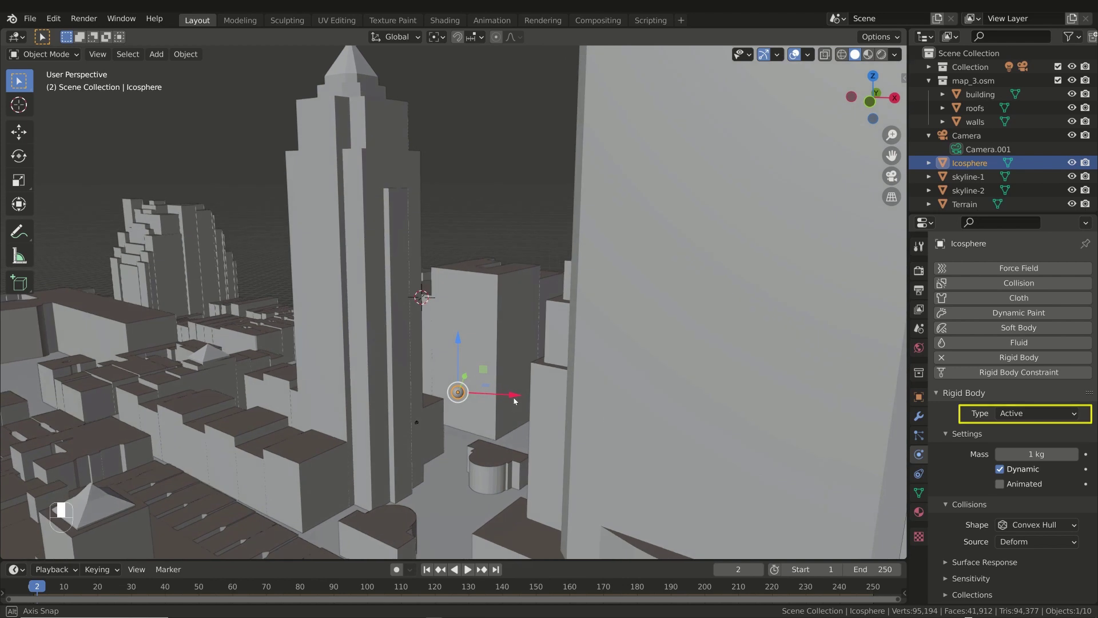
left_click(777, 54)
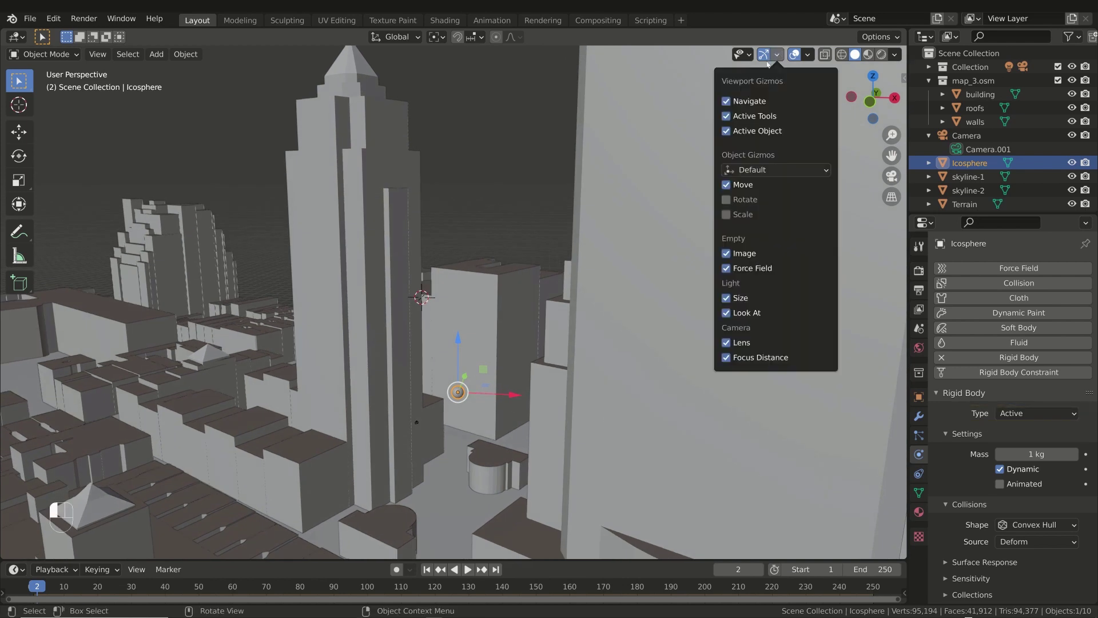
left_click(727, 186)
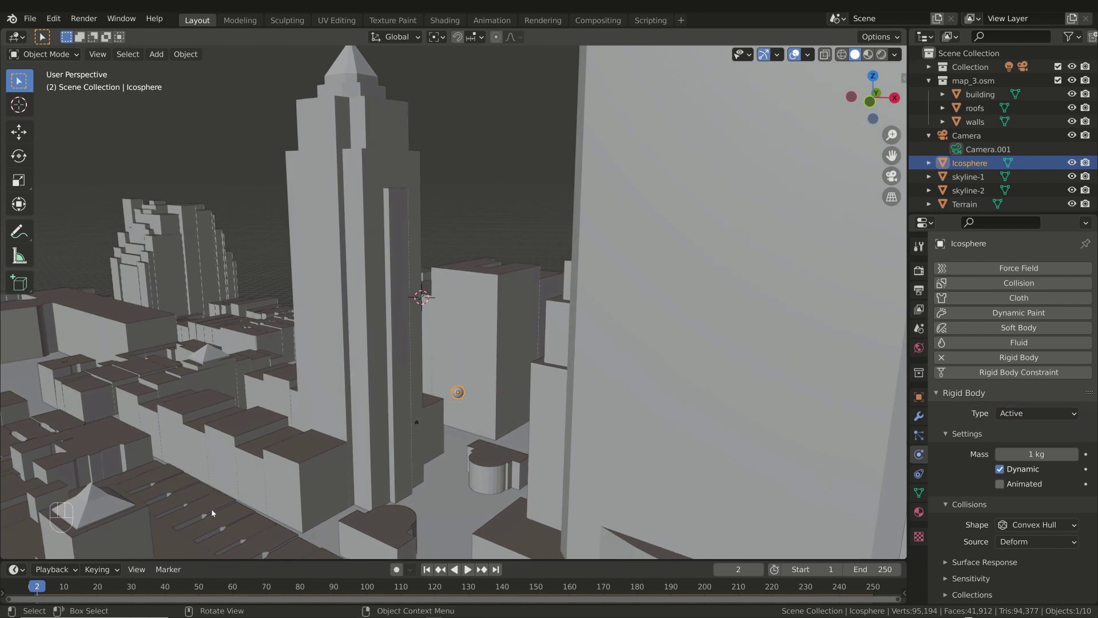
Play the rigid body simulation twice to check how the icosphere falls, and return to frame 1
middle_click_drag(460, 435, 465, 393)
key("space")
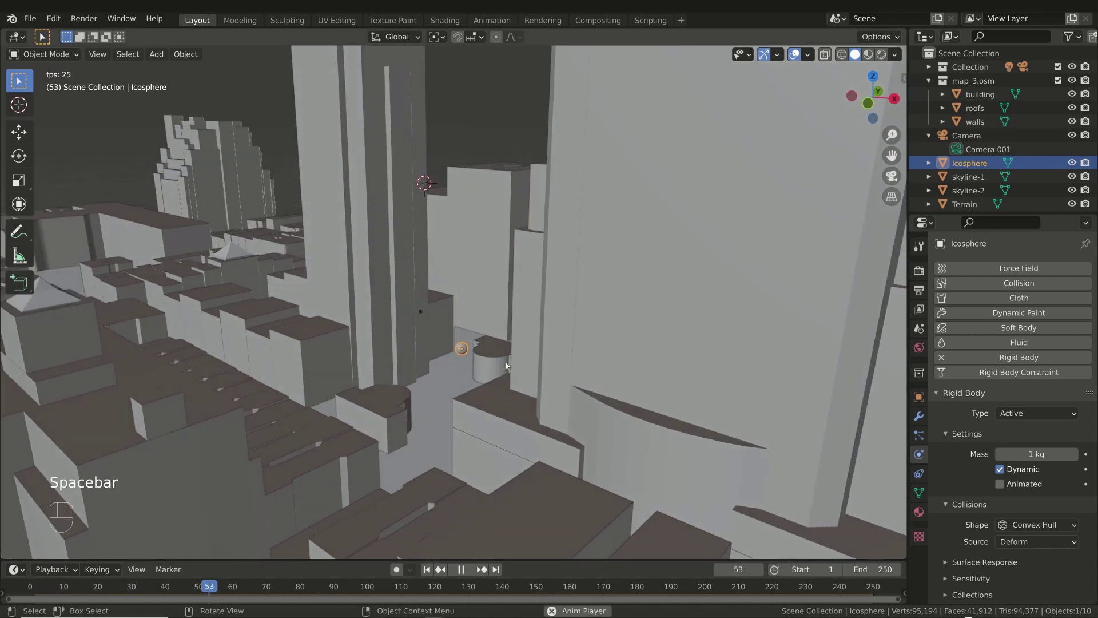
key("space")
middle_click_drag(506, 366, 488, 357)
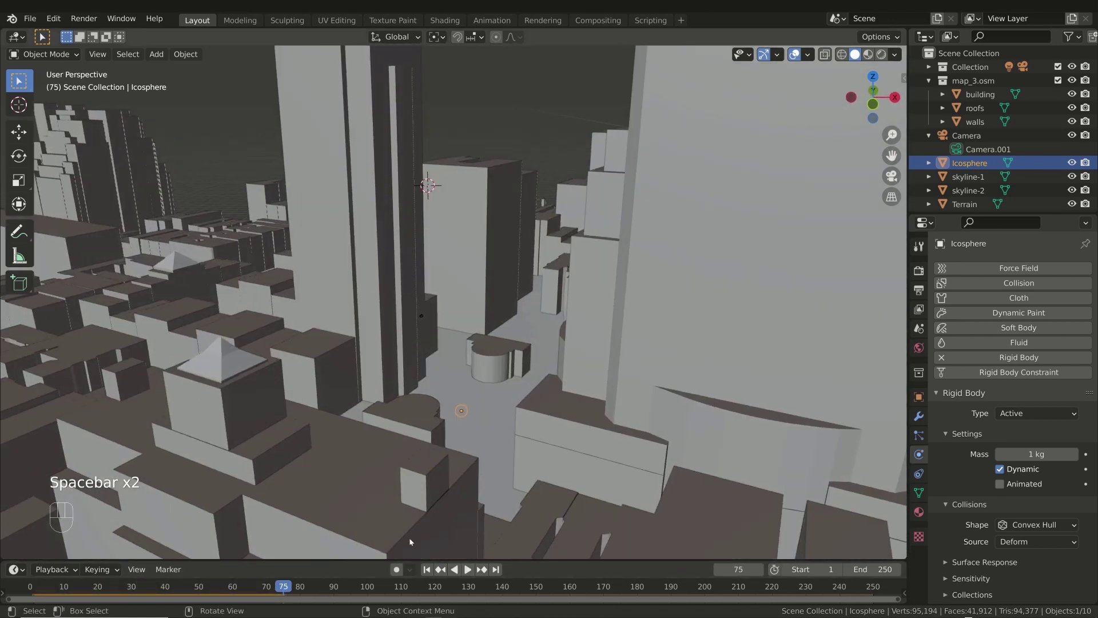
left_click(427, 570)
middle_click_drag(506, 395, 492, 387)
key("space")
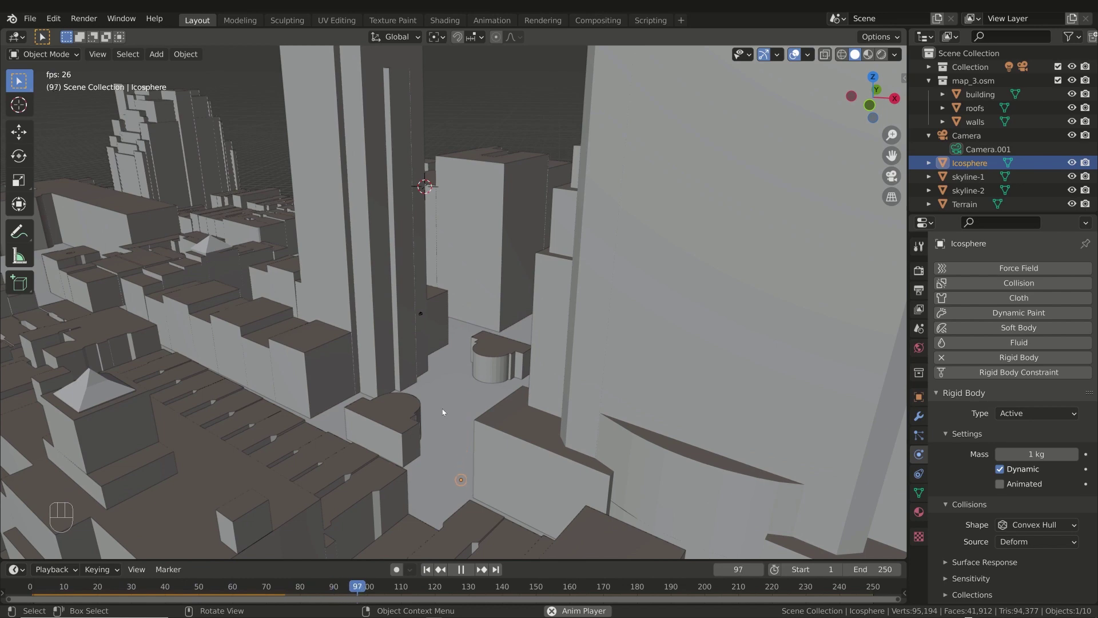
key("space")
mouse_move(457, 468)
middle_mouse_down()
mouse_move(465, 449)
mouse_move(443, 470)
middle_mouse_up()
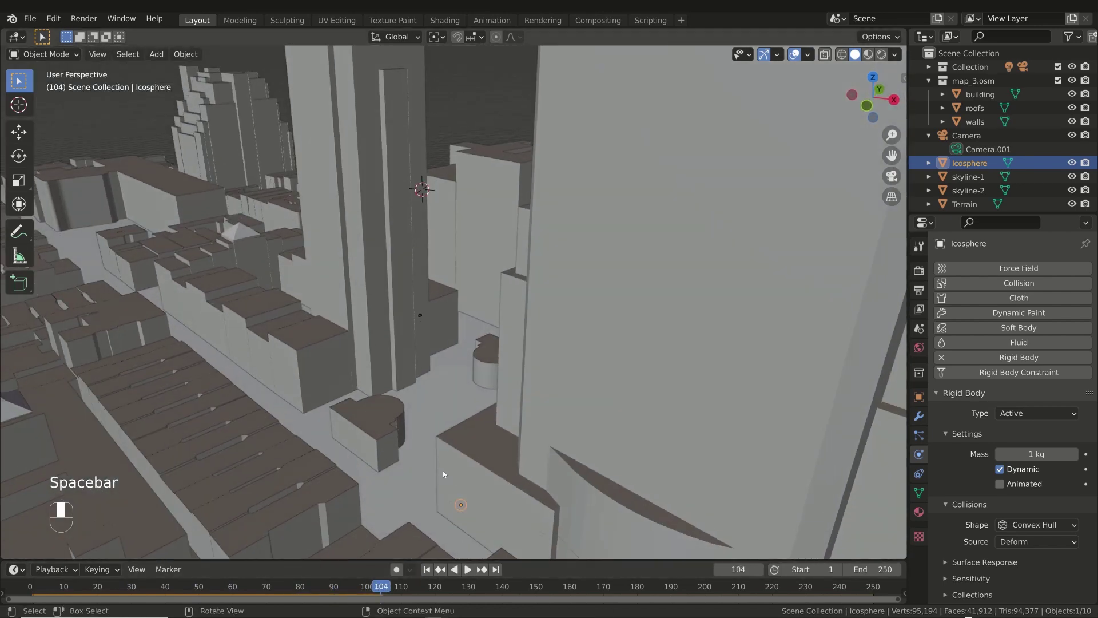
left_click(428, 569)
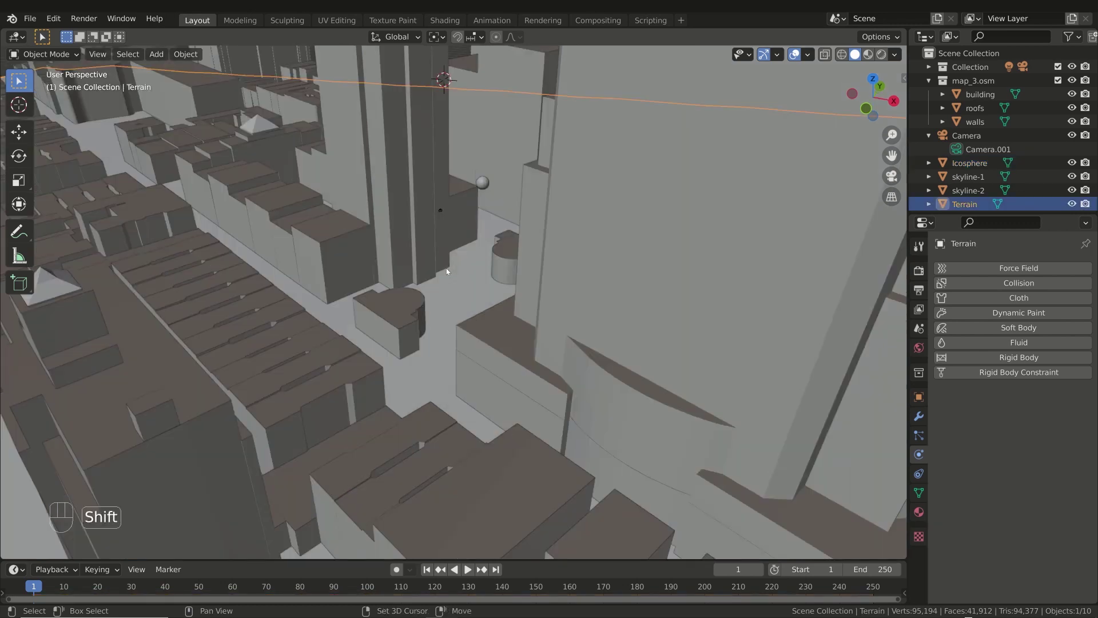
Duplicate the Terrain object in place
key("shift+d")
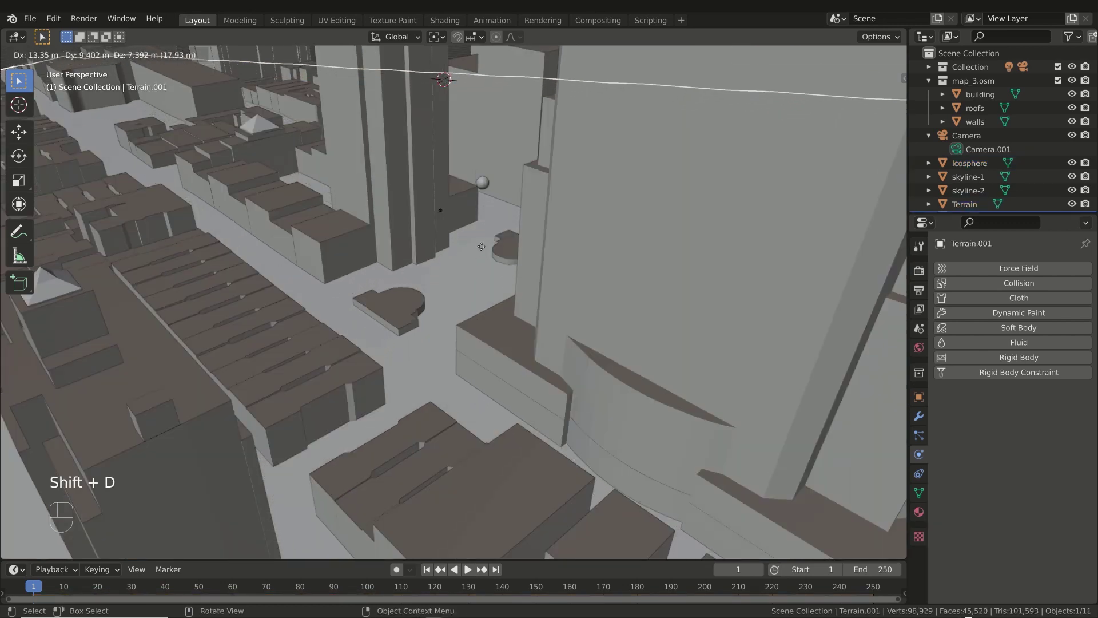
right_click(489, 224)
scroll(978, 166, "down", 2)
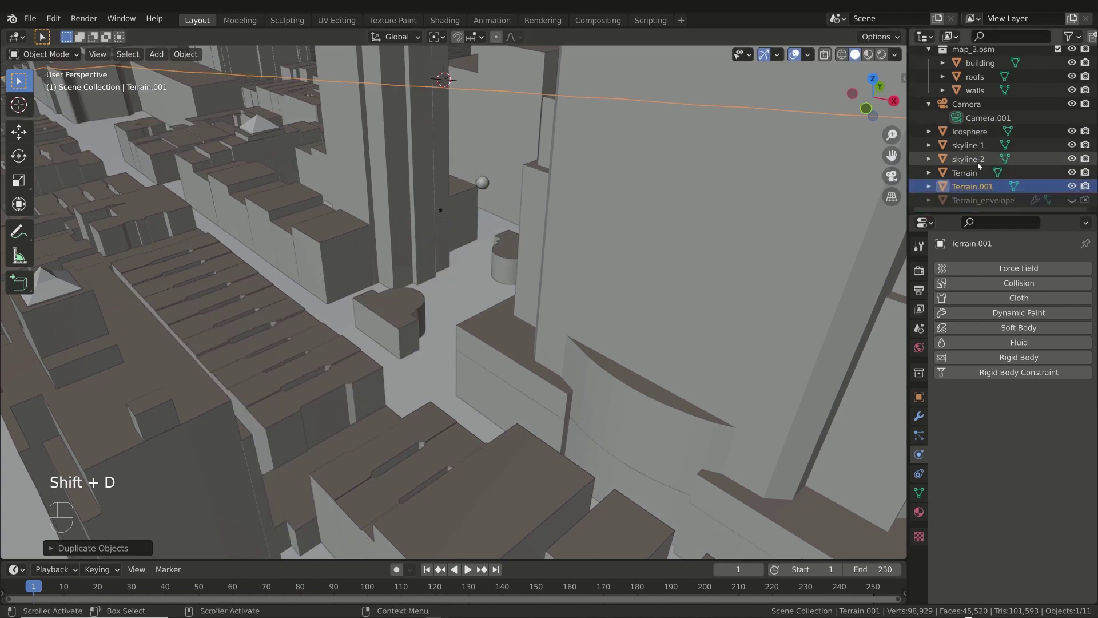
Rename the terrain copy Collision-plane and hide the original Terrain object in the viewport
double_click(972, 186)
type("CF")
key("BackSpace")
type("ollisio")
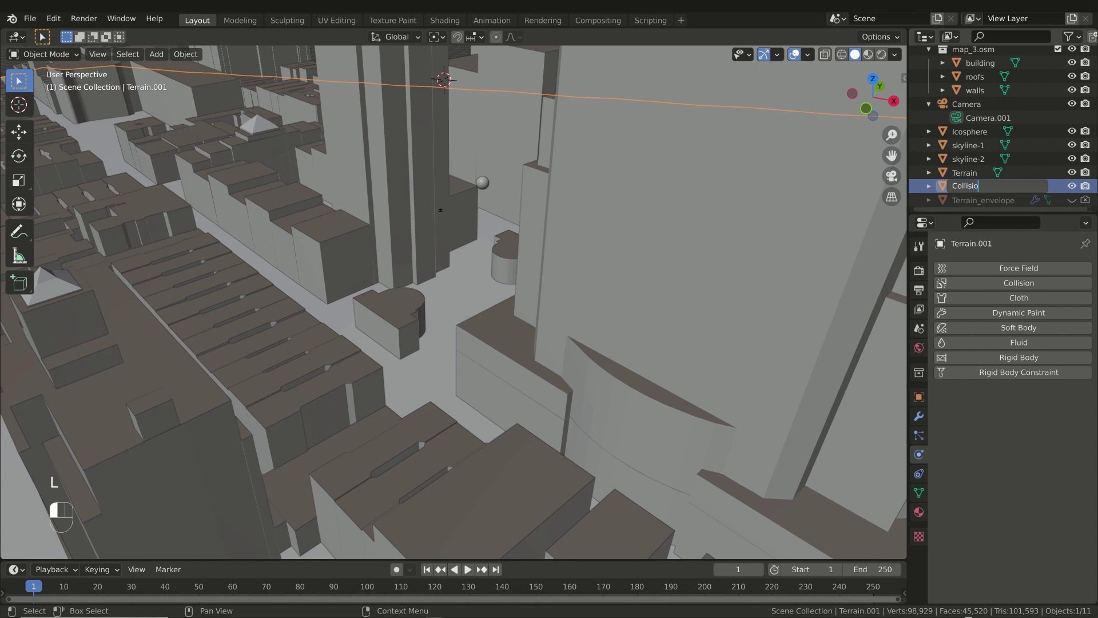
type("n-plane")
key("Return")
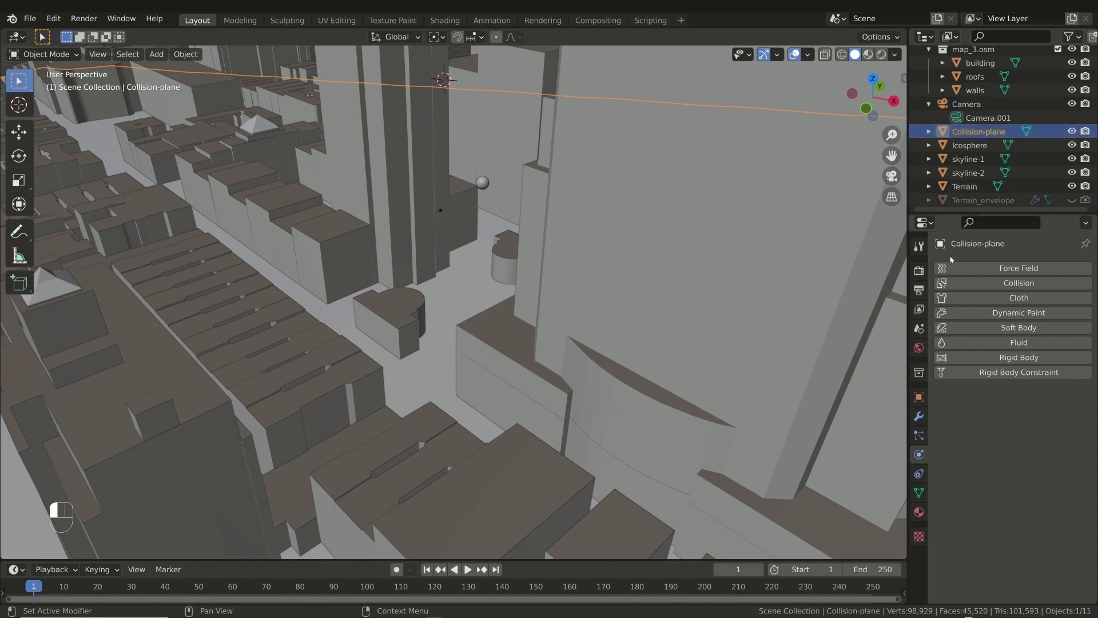
left_click(1072, 186)
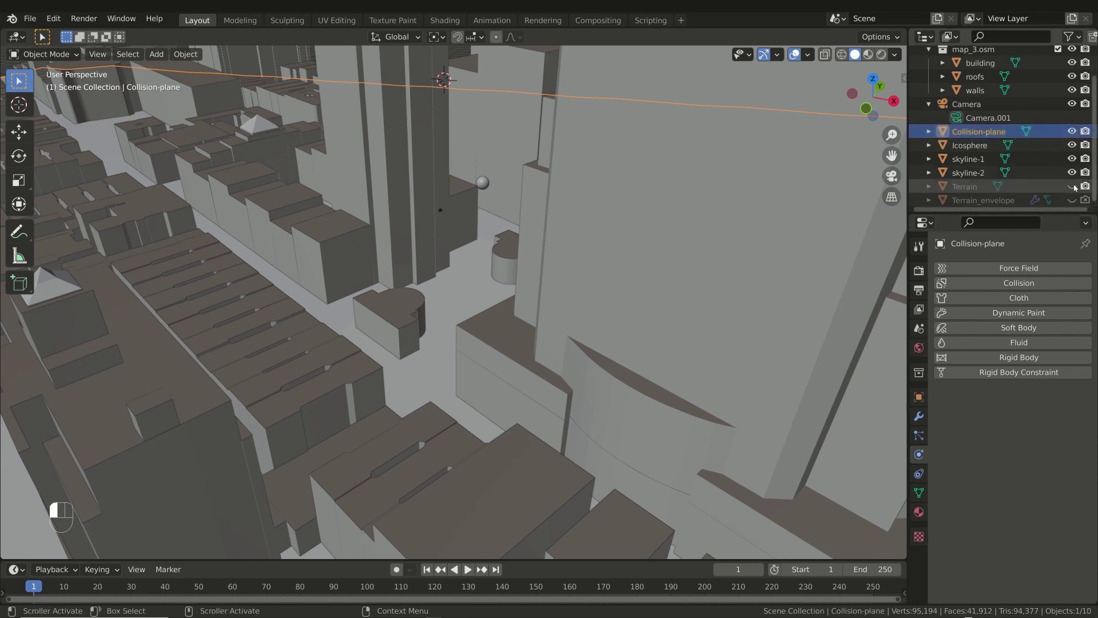
Select the Collision-plane ground faces in the street below the icosphere and between the surrounding buildings in Edit Mode
middle_click_drag(523, 261, 467, 250)
scroll(529, 276, "down", 3)
key("Tab")
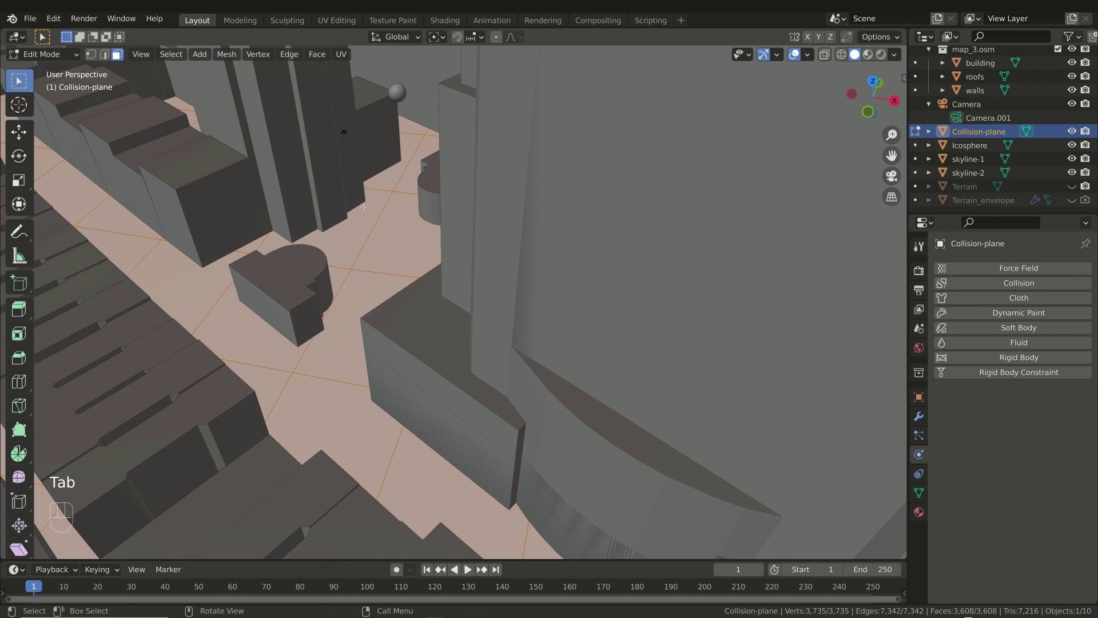
left_click(366, 235)
middle_click_drag(366, 235, 378, 258)
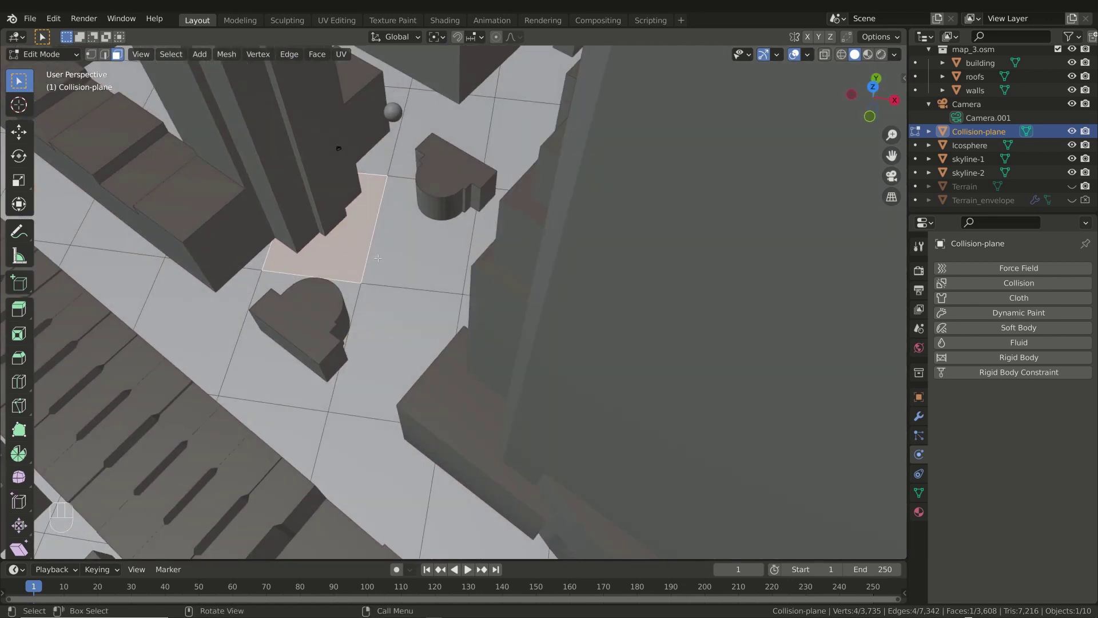
scroll(387, 242, "down", 4)
left_click(297, 295, "shift")
left_click(358, 309, "shift")
left_click(407, 298, "shift")
left_click(408, 232, "shift")
left_click(451, 229, "shift")
left_click(409, 338, "shift")
left_click(357, 350, "shift")
middle_click_drag(358, 350, 400, 320)
scroll(975, 61, "up", 2)
Exclude the map_3.osm collection and extend the face selection to a rectangular block of 20 ground faces near the icosphere
left_click(1059, 80)
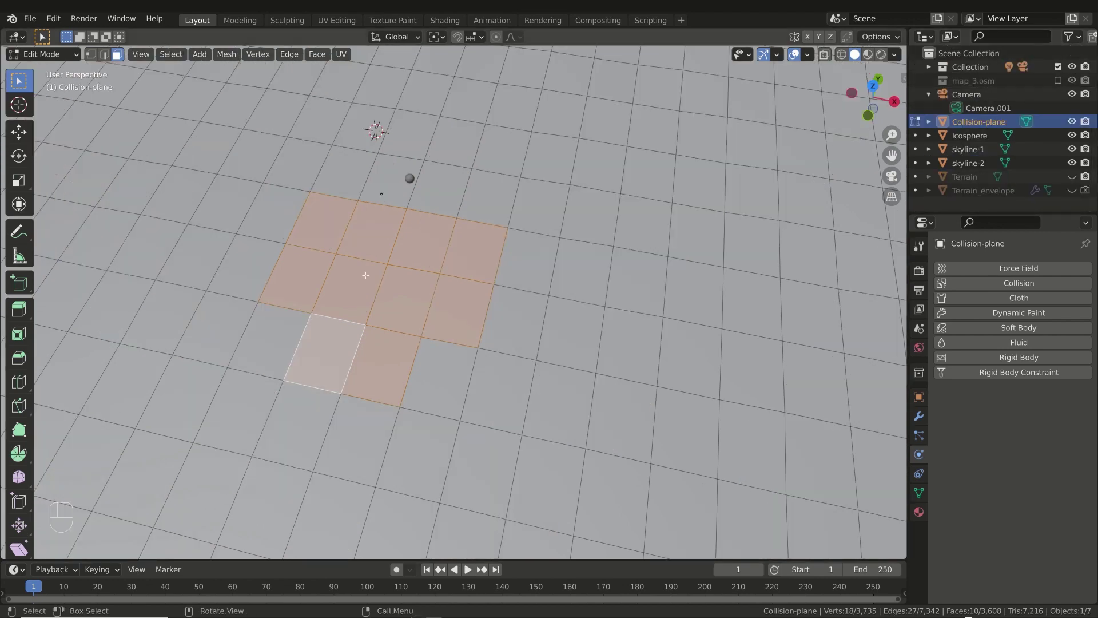
left_click(289, 330, "shift")
left_click(437, 377, "shift")
left_click(420, 457, "shift")
left_click(298, 427, "shift")
left_click(239, 411, "shift")
left_click(374, 430, "shift")
left_click(530, 304, "shift")
left_click(512, 338, "shift")
left_click(499, 382, "shift")
left_click(483, 455, "shift")
middle_click_drag(483, 455, 499, 348)
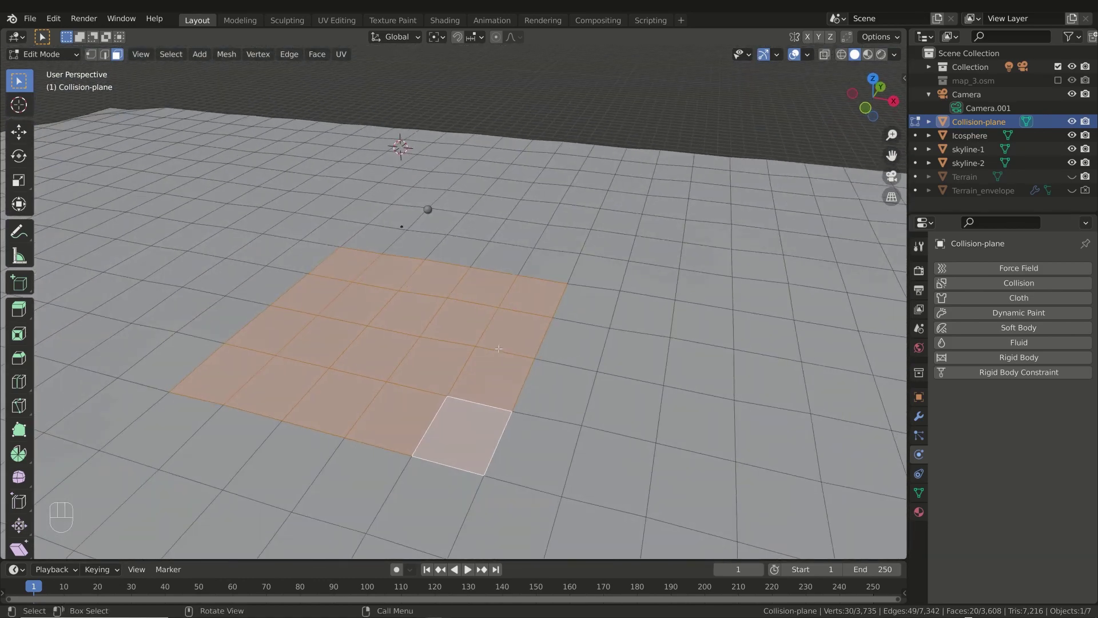
Invert the selection and delete all other faces of Collision-plane, then return to Object Mode
left_click(171, 54)
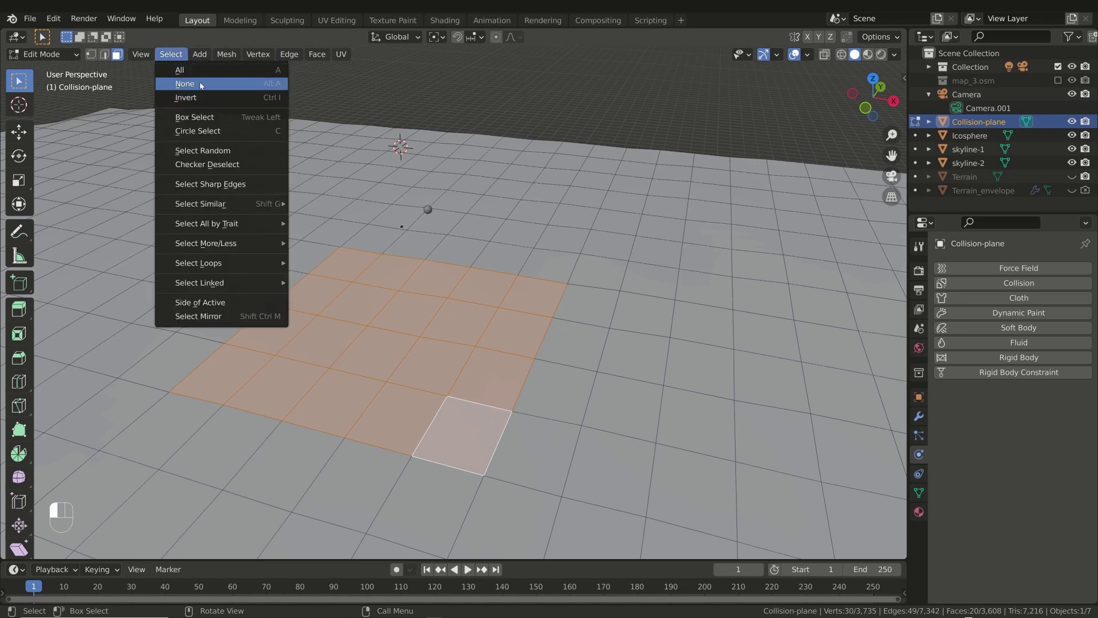
left_click(171, 98)
middle_click_drag(412, 229, 563, 259)
key("x")
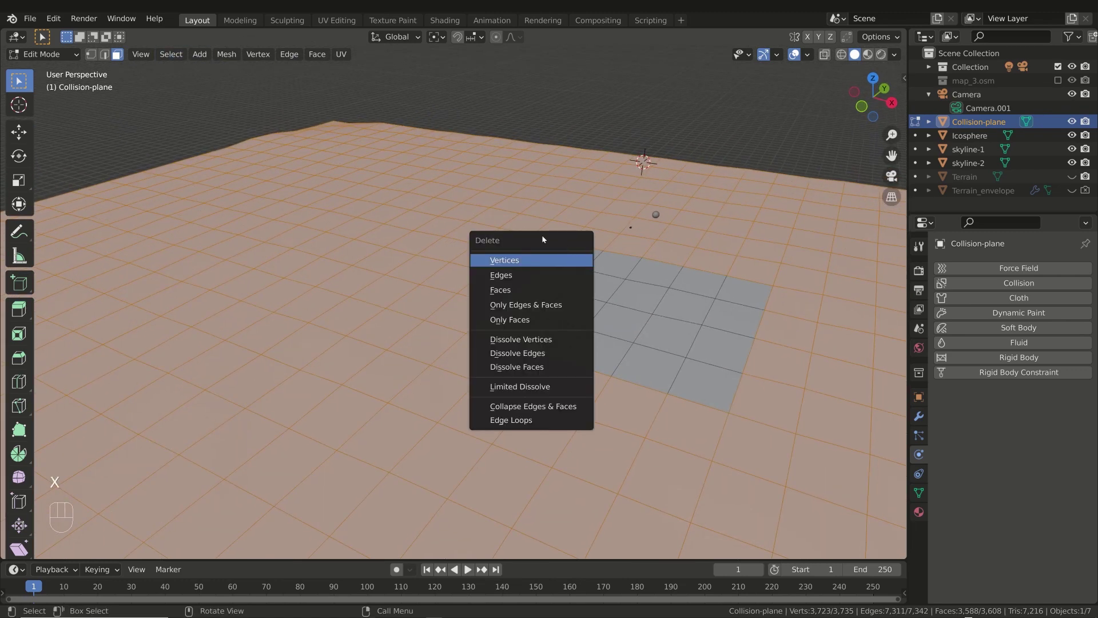
left_click(537, 290)
middle_click_drag(638, 240, 683, 246)
key("Tab")
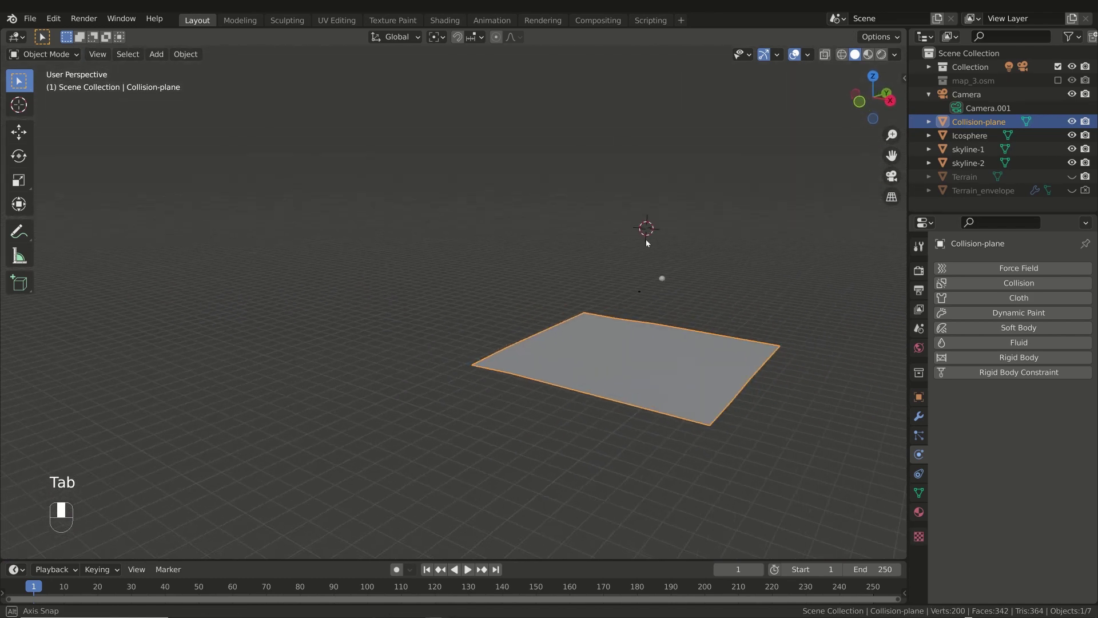
Show the map_3.osm collection again and make Collision-plane a passive rigid body
middle_click_drag(831, 307, 656, 282)
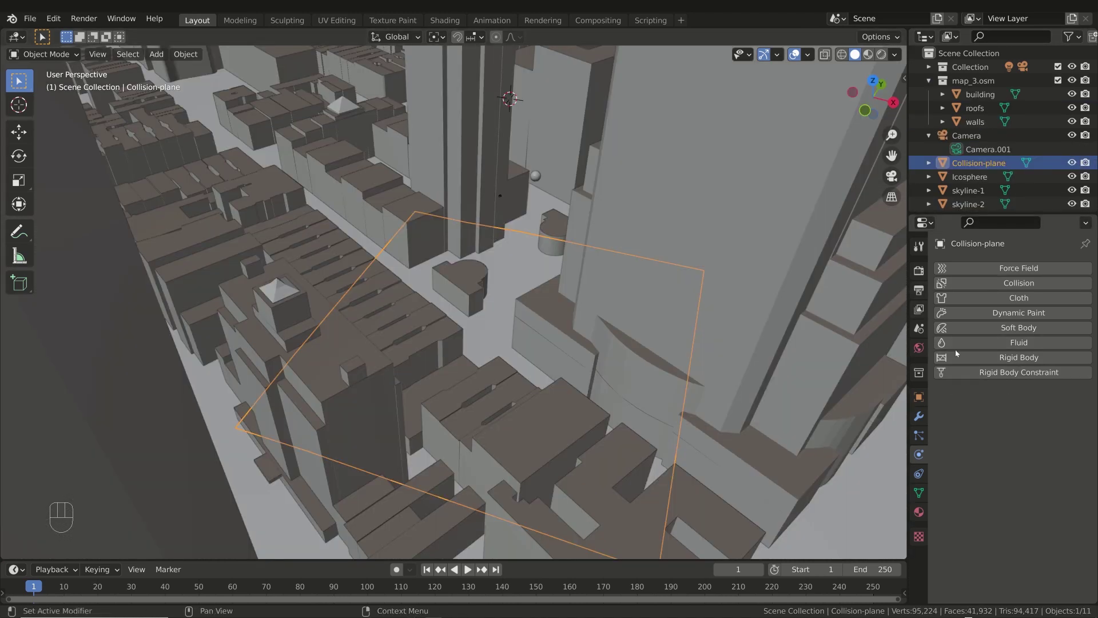
left_click(1013, 359)
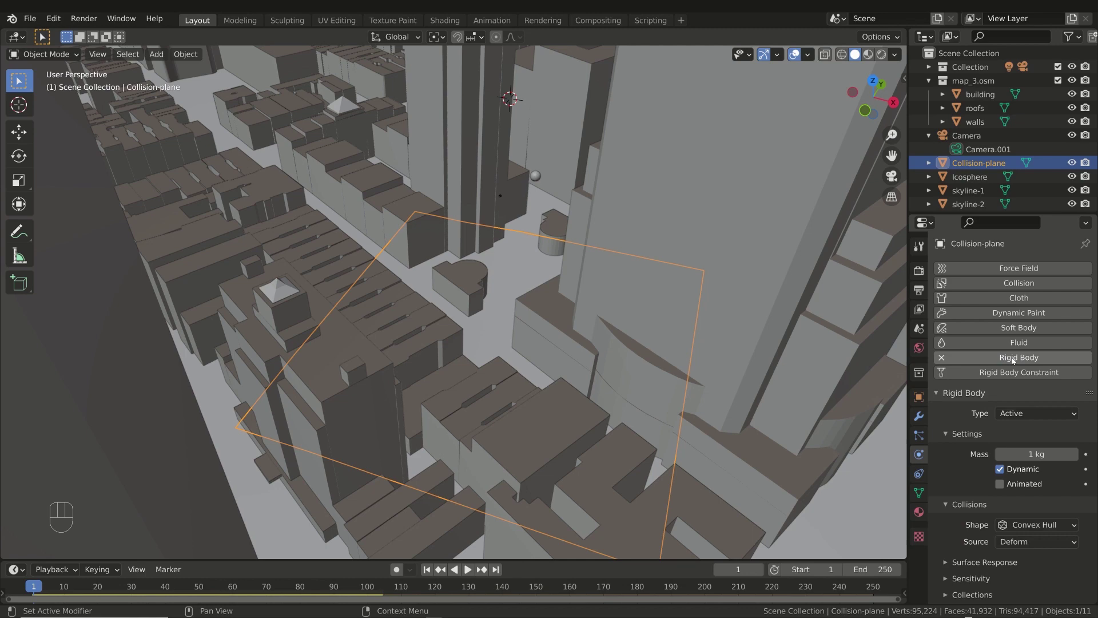
left_click(1028, 414)
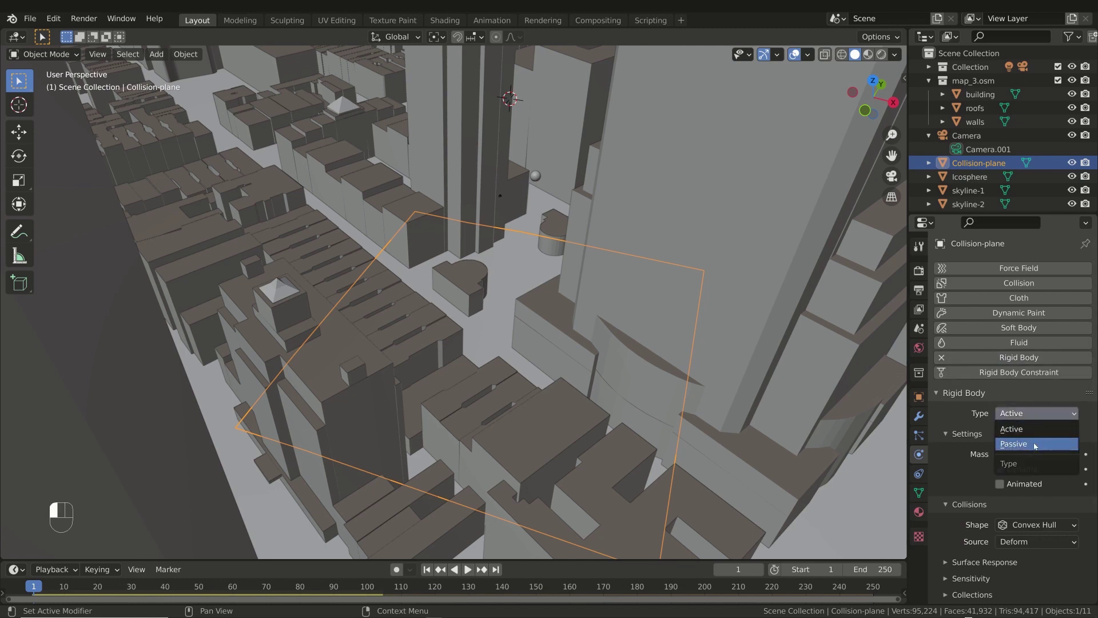
left_click(1036, 446)
Play the simulation from frame 1 to check how the icosphere collides with Collision-plane
middle_click_drag(477, 297, 473, 292)
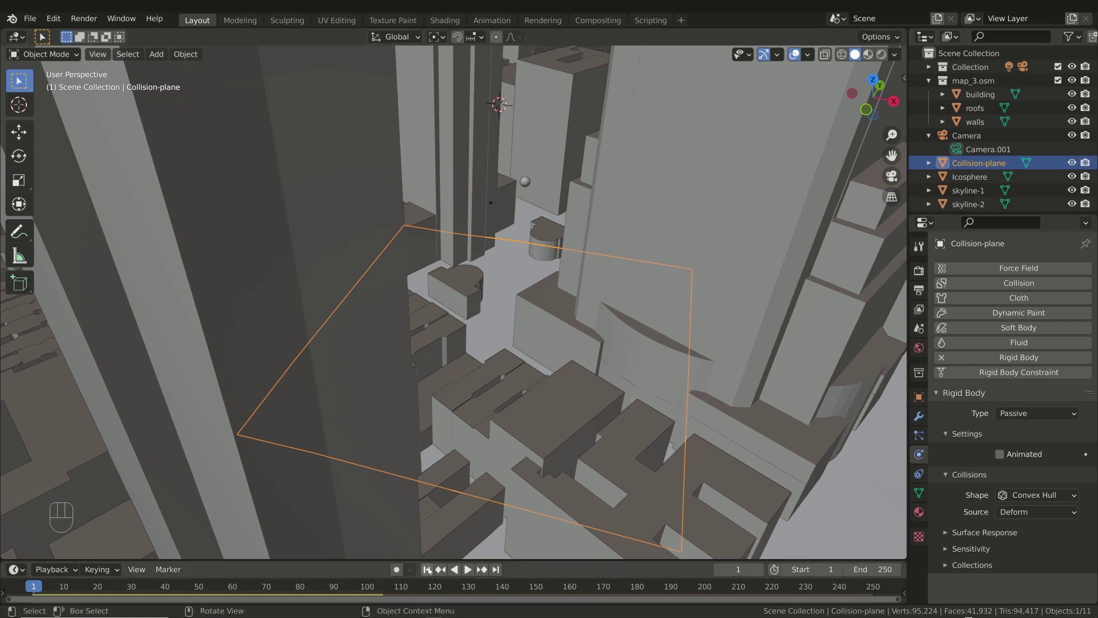
left_click(468, 569)
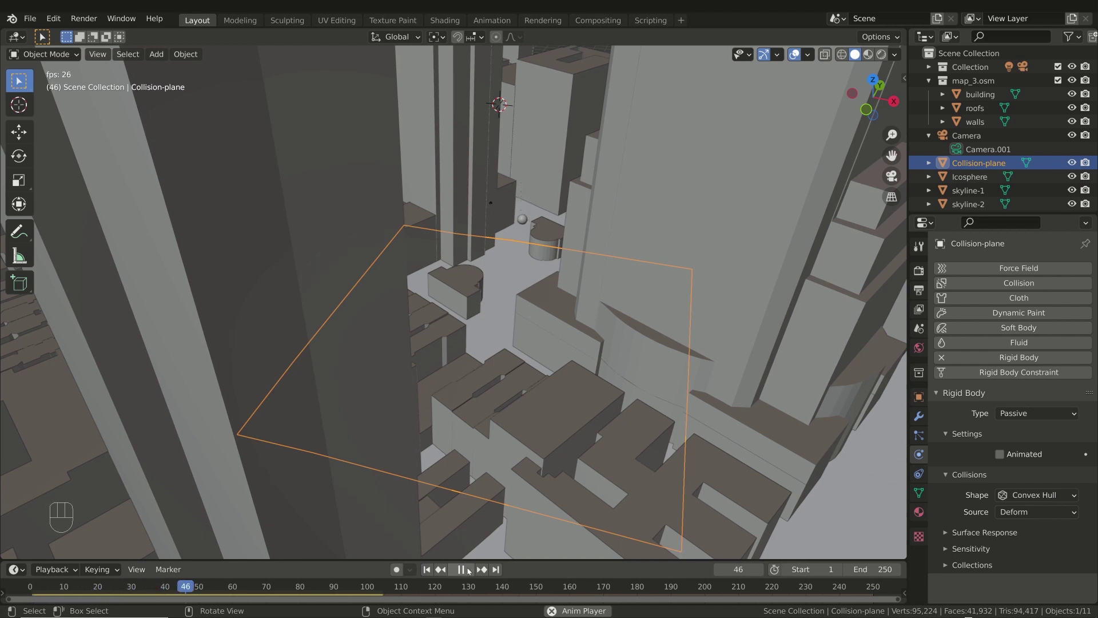
left_click(458, 569)
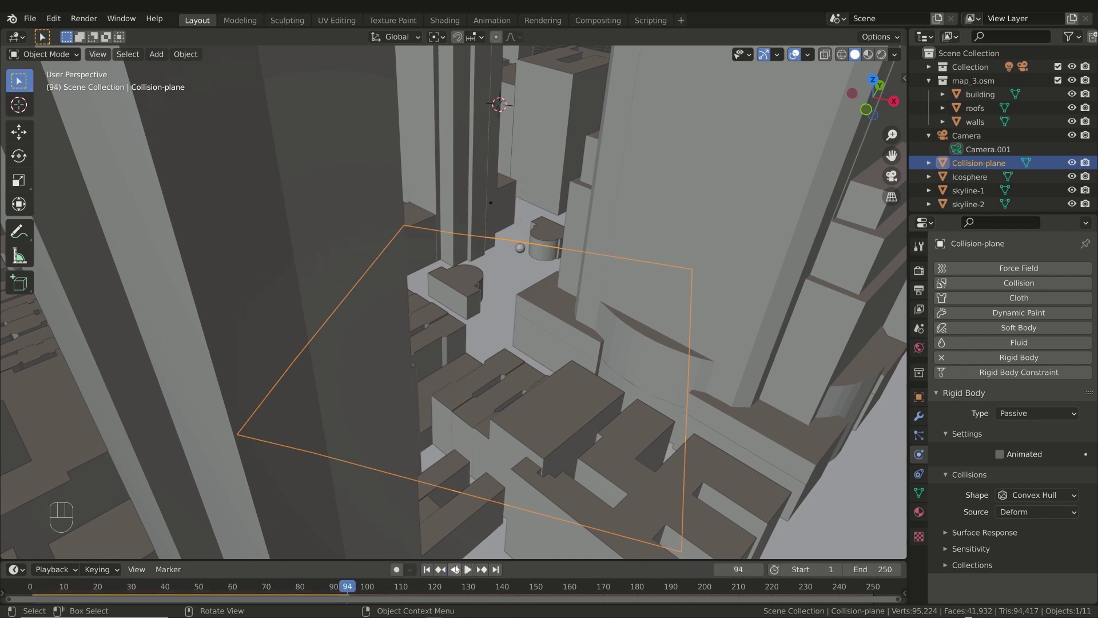
Replay the simulation from frame 1 and watch how the icosphere lands relative to Collision-plane up close
scroll(530, 249, "up", 3)
scroll(528, 247, "up", 2)
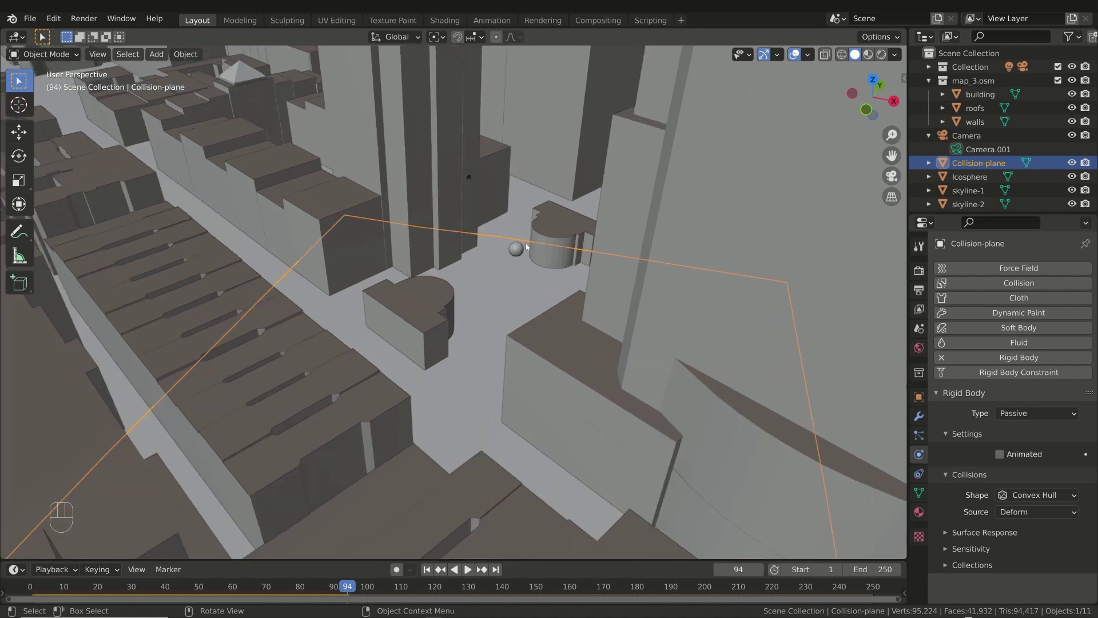
scroll(528, 248, "up", 4, "shift")
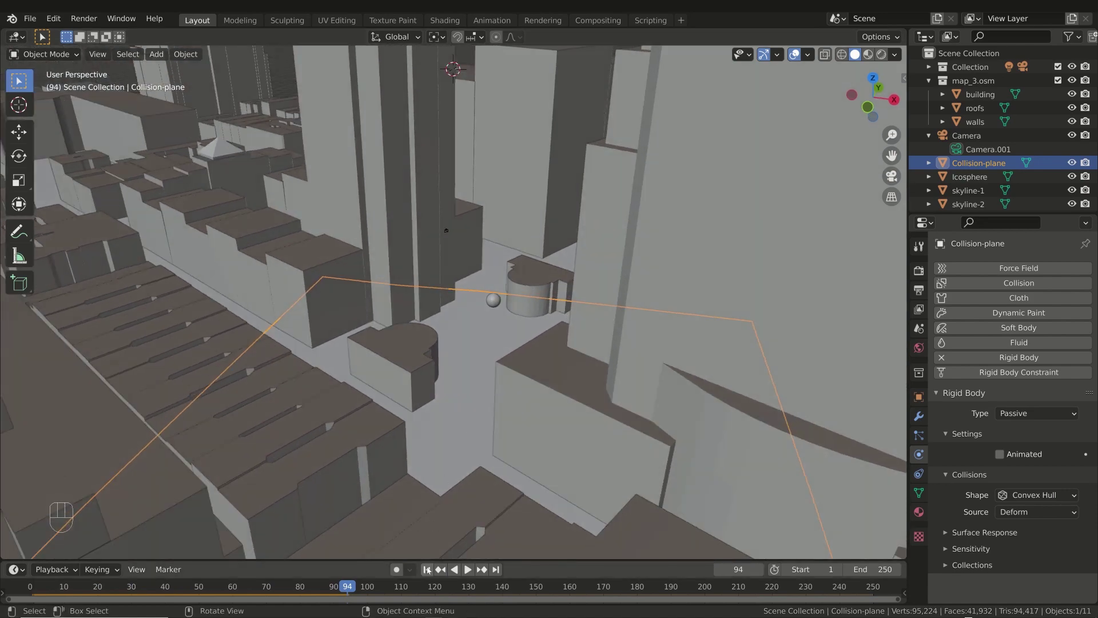
left_click(426, 569)
key("space")
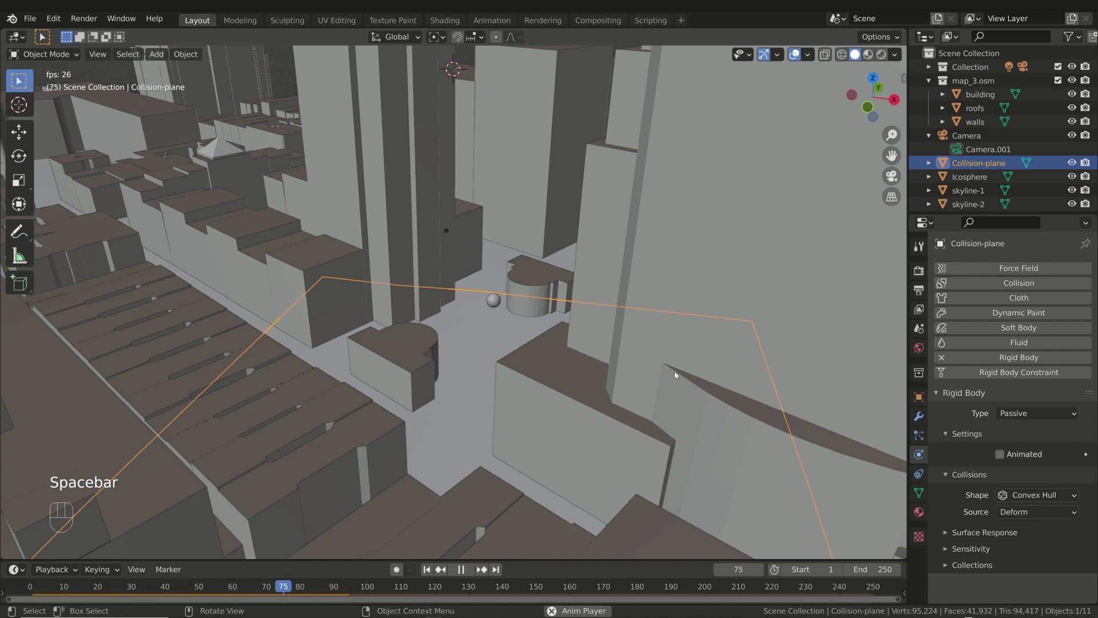
key("space")
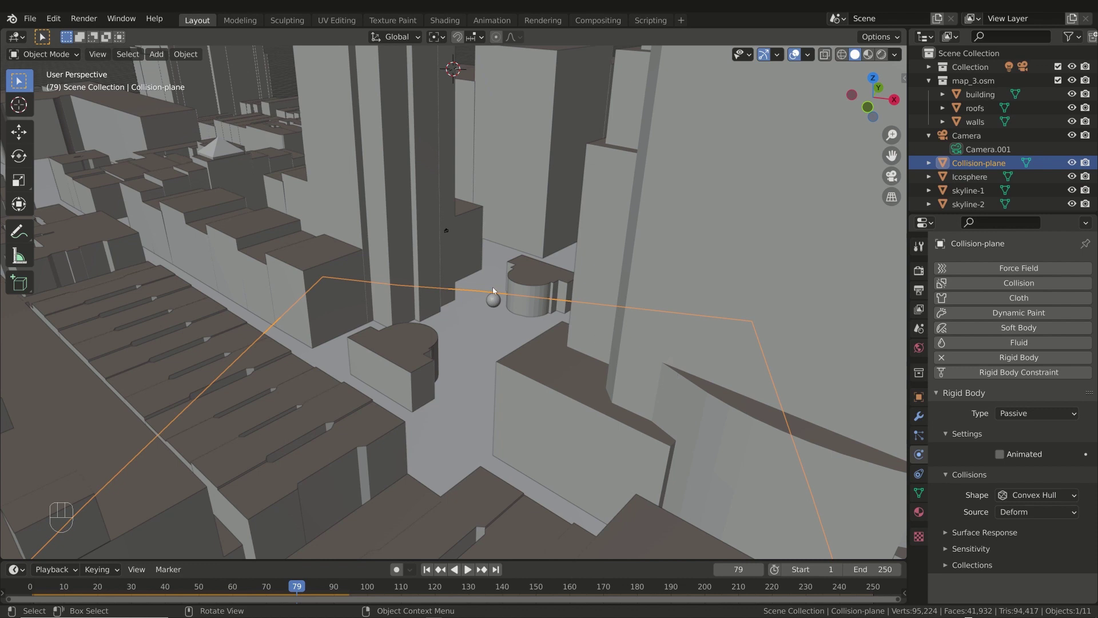
Set Collision-plane's rigid body collision shape to Mesh and replay the simulation from frame 1
scroll(495, 307, "up", 5)
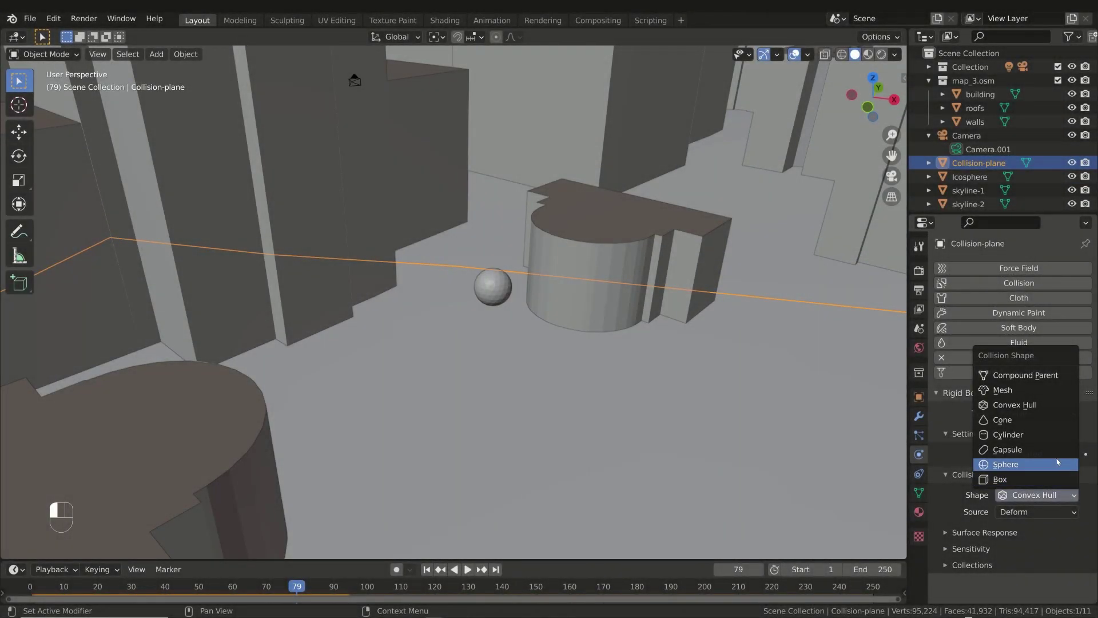
left_click(1022, 395)
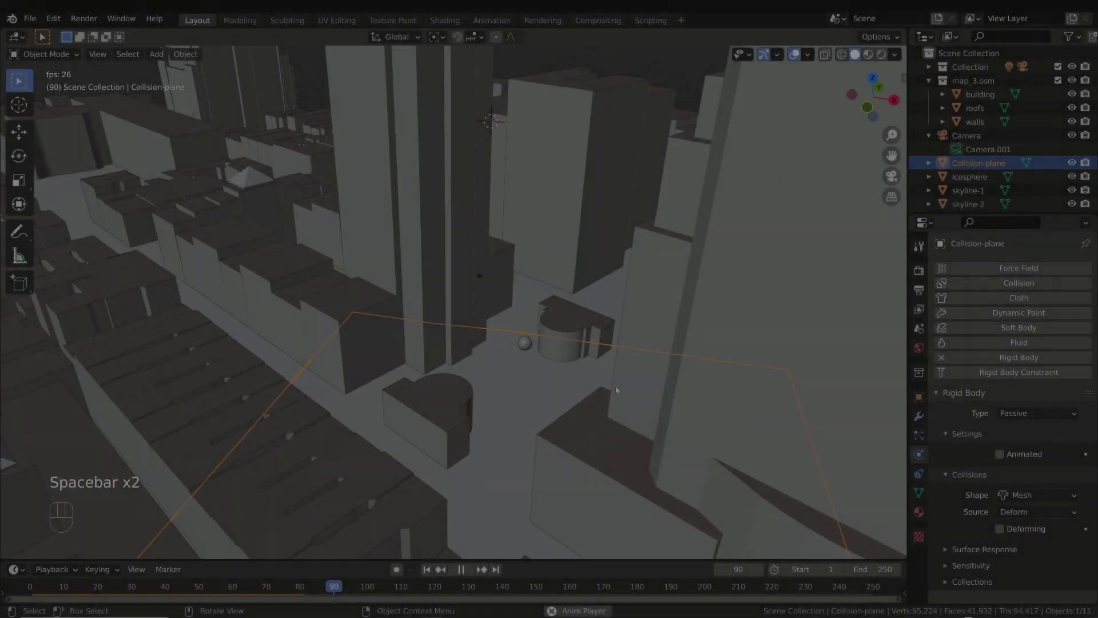
scroll(515, 335, "up", 5)
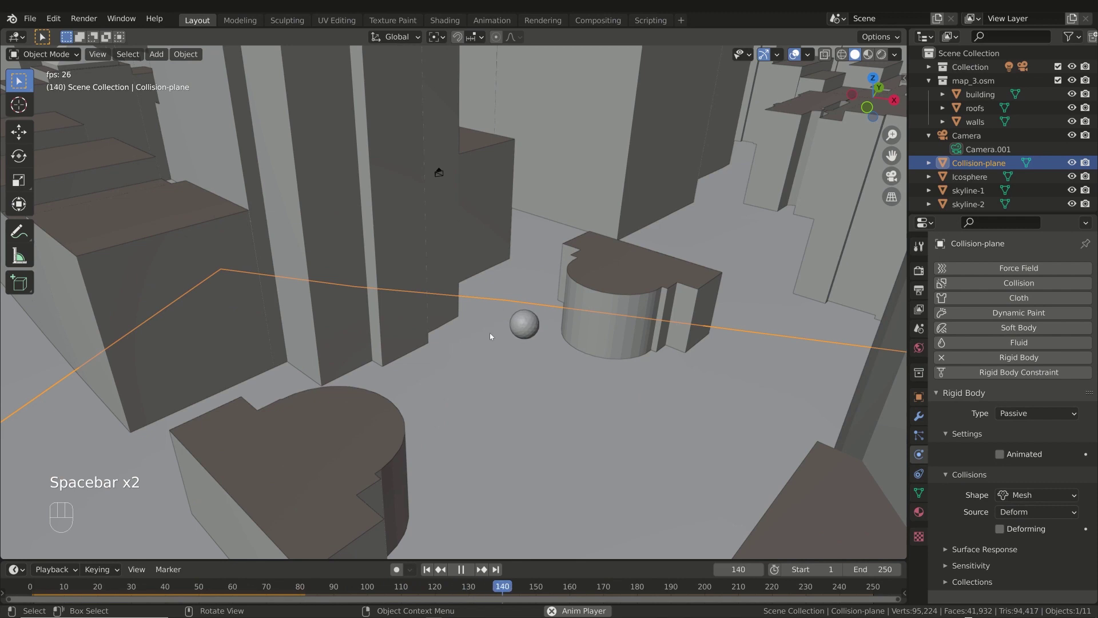
key("space")
left_click(427, 570)
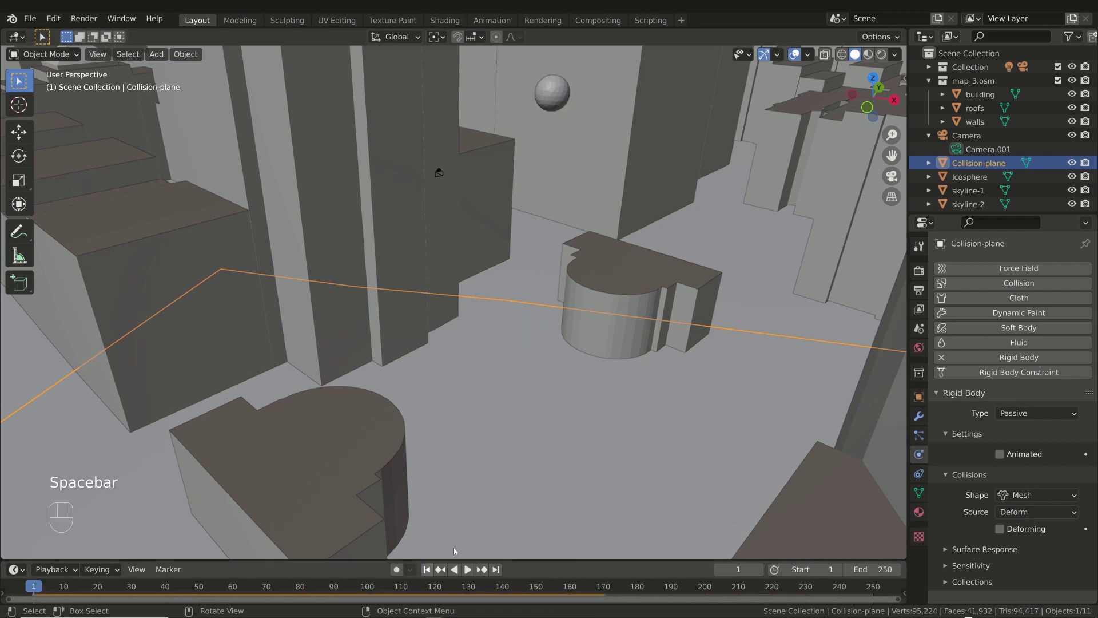
key("space")
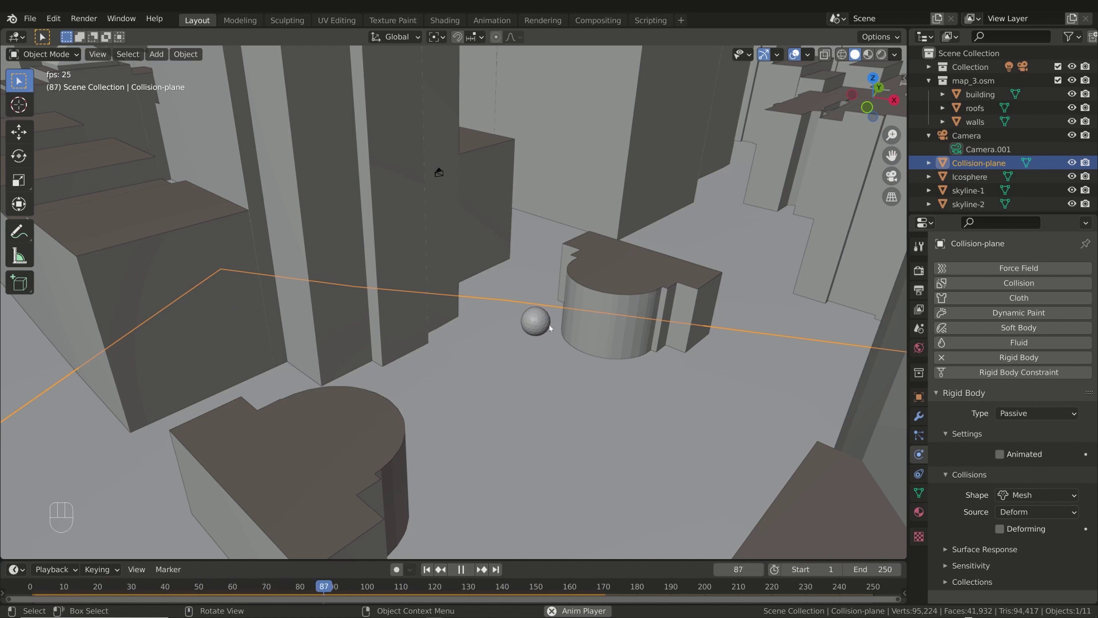
Stop playback and set Collision-plane's surface response bounciness to 0.5
key("Escape")
left_click(984, 549)
scroll(1019, 515, "down", 1)
left_click(1036, 562)
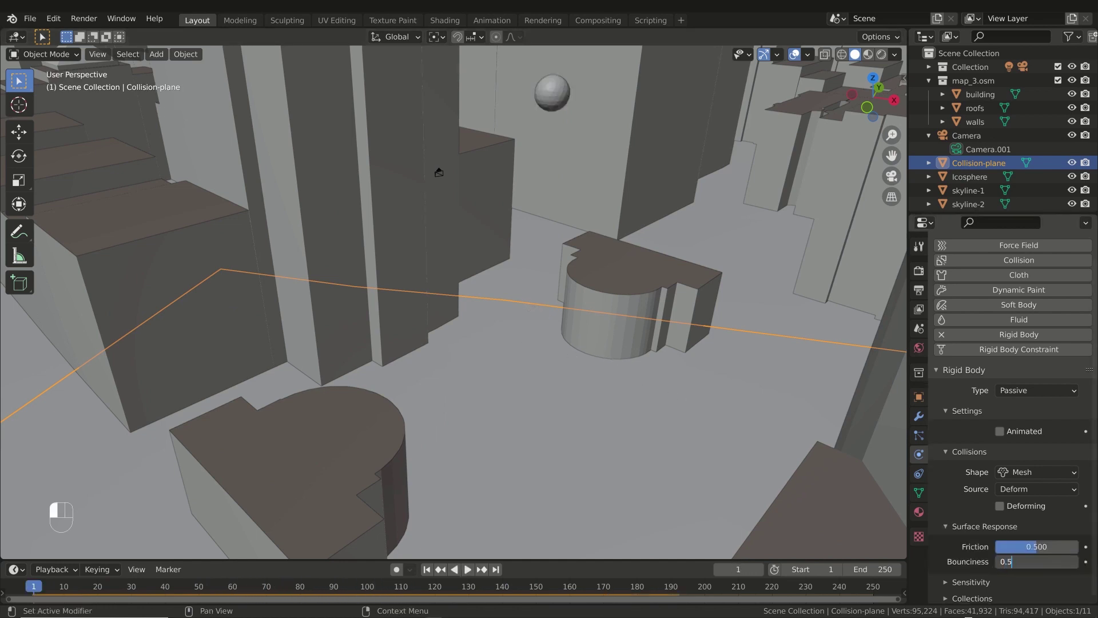
type("0.5")
key("Return")
middle_click_drag(647, 286, 701, 312)
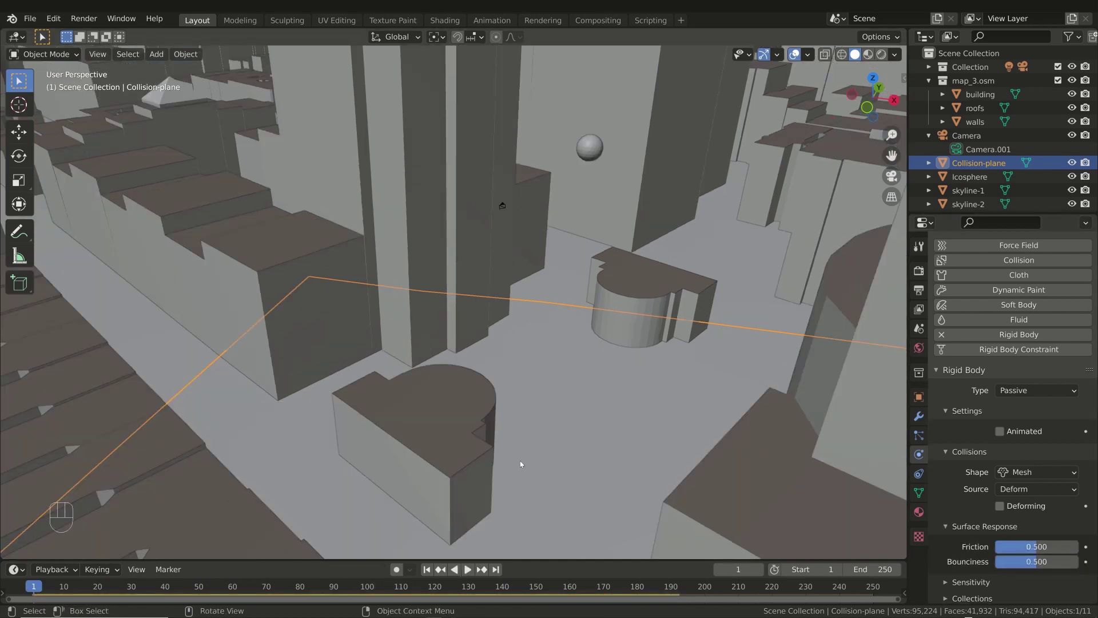
Play the simulation with the icosphere selected and set the icosphere's collision shape to Convex Hull
left_click(590, 147)
key("space")
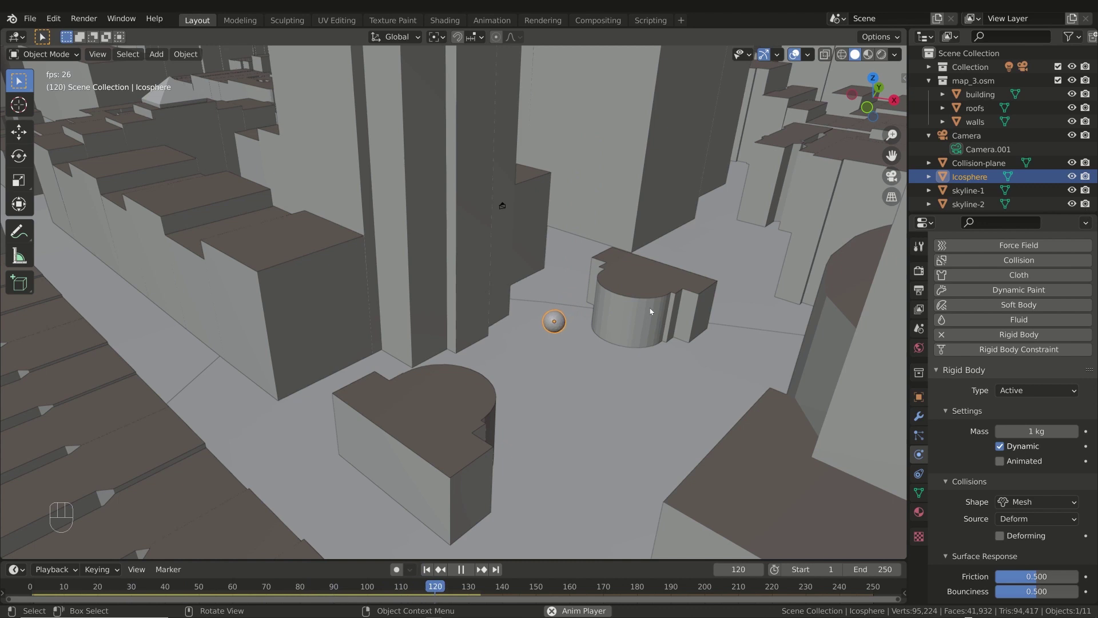
key("space")
key("shift+ctrl+x")
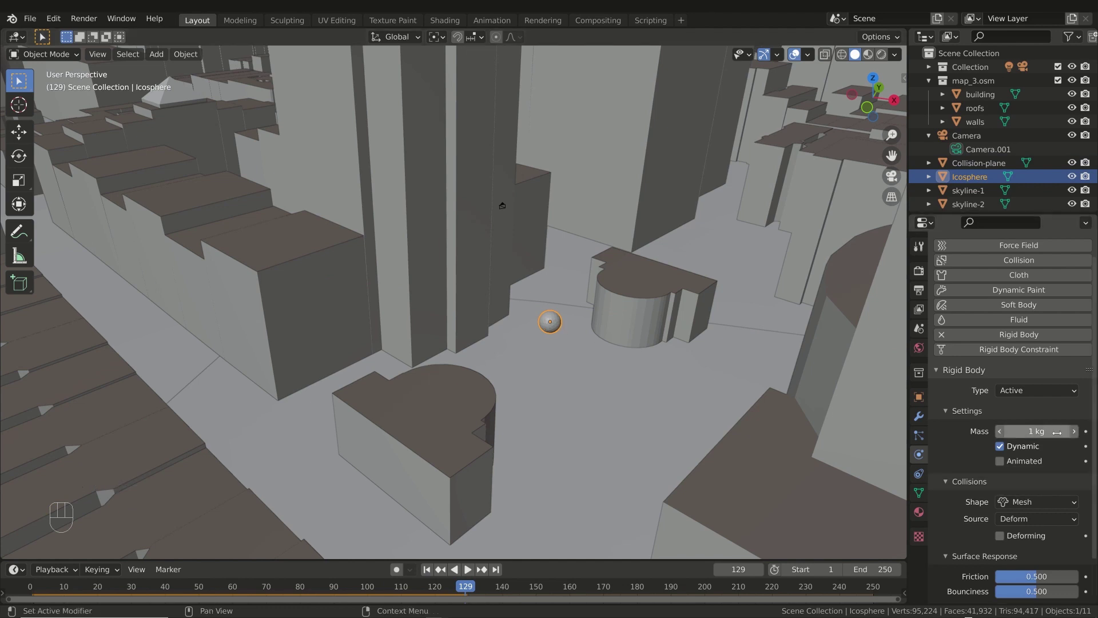
left_click(1073, 501)
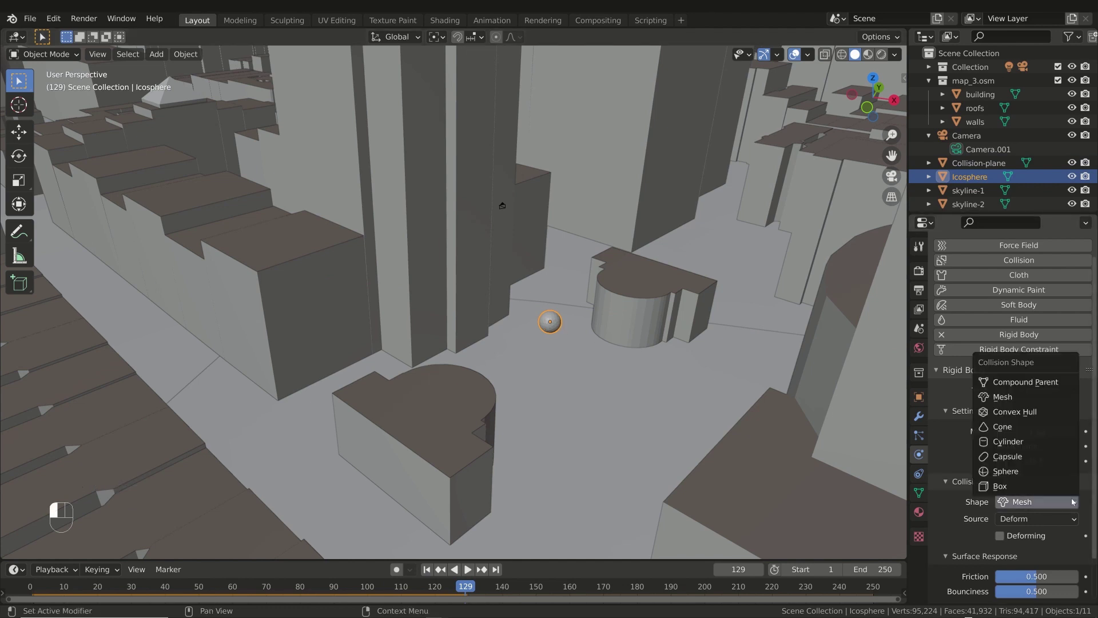
left_click(1012, 412)
middle_click_drag(557, 353, 558, 350)
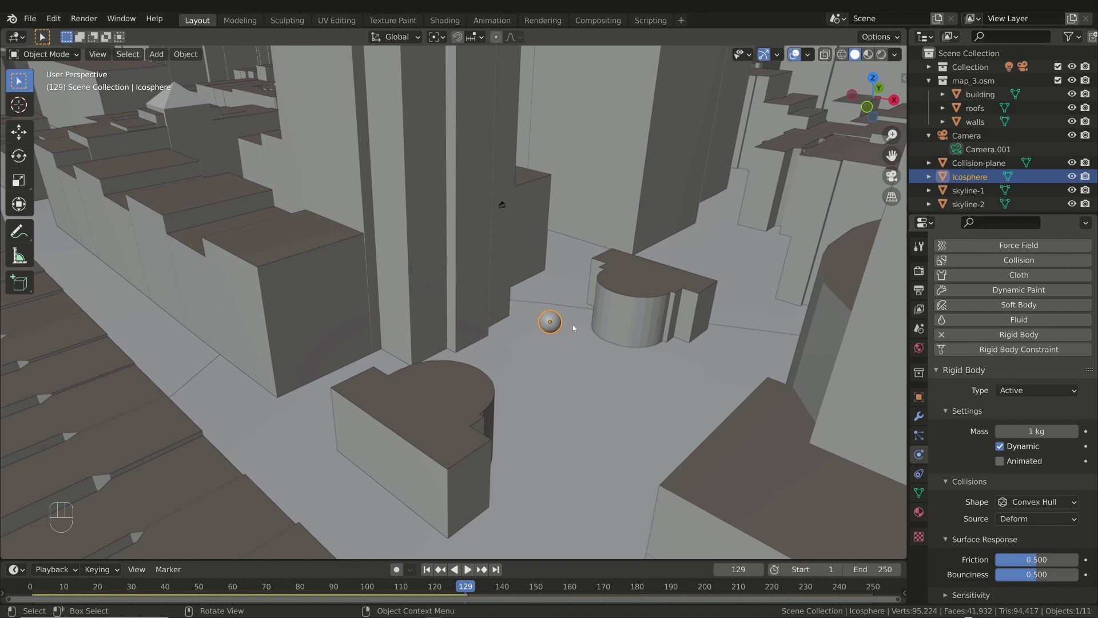
Add a Wind force field to the scene at the 3D cursor
key("shift+a")
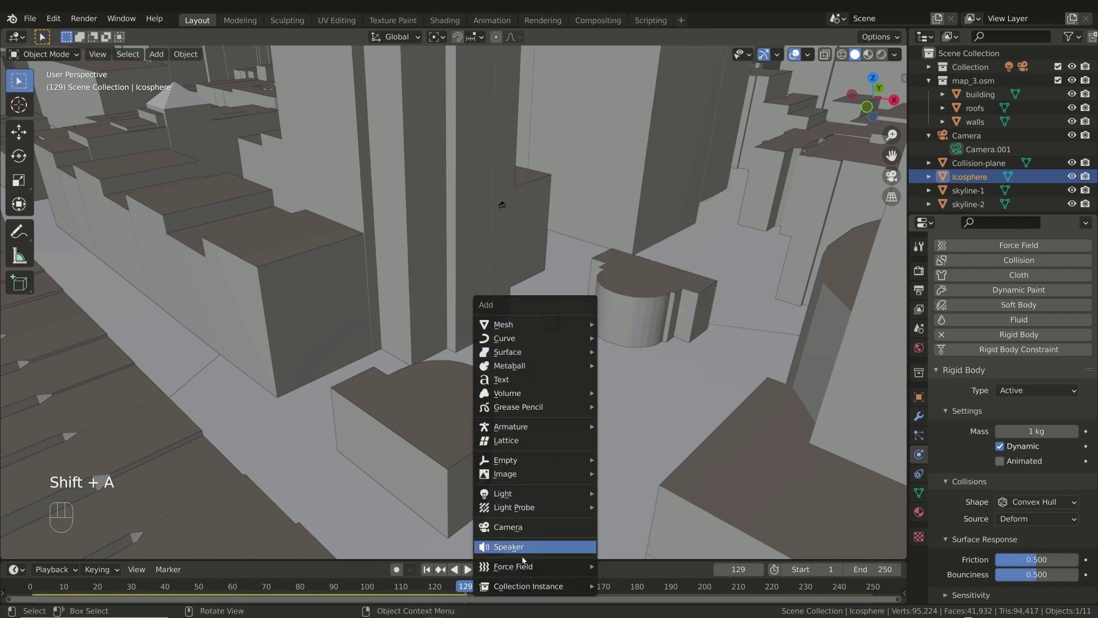
mouse_move(530, 568)
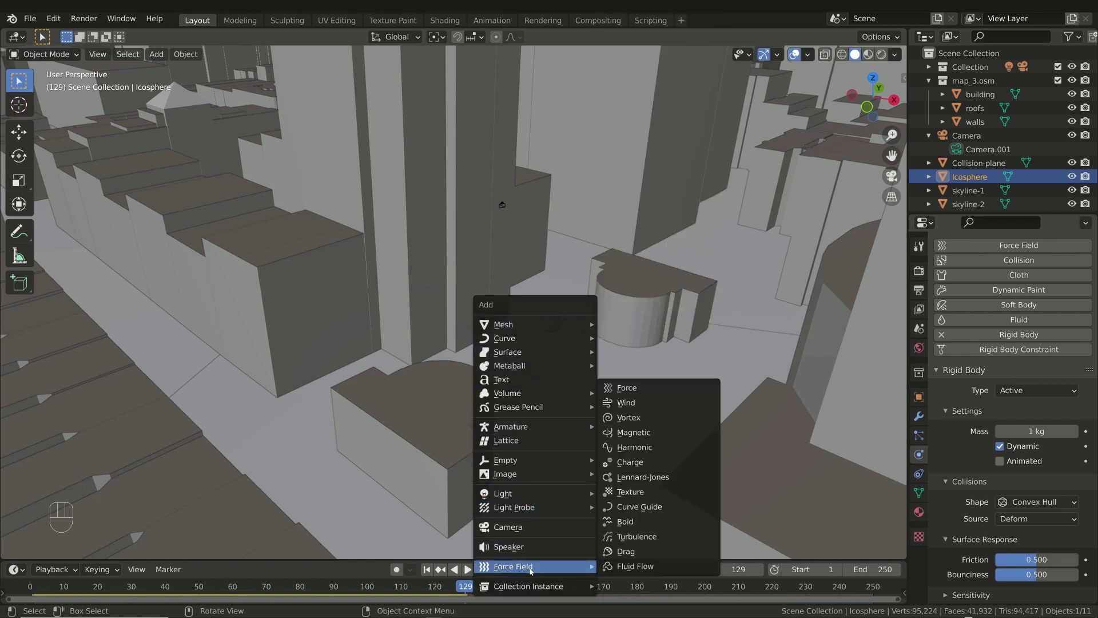
left_click(631, 405)
scroll(682, 309, "down", 4)
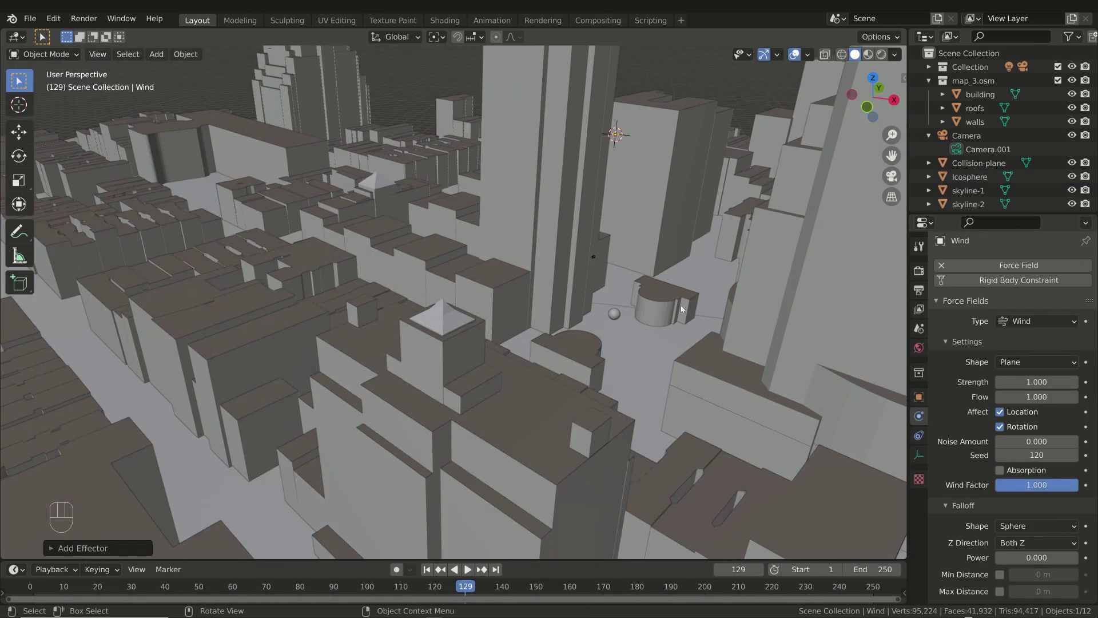
scroll(673, 163, "up", 4)
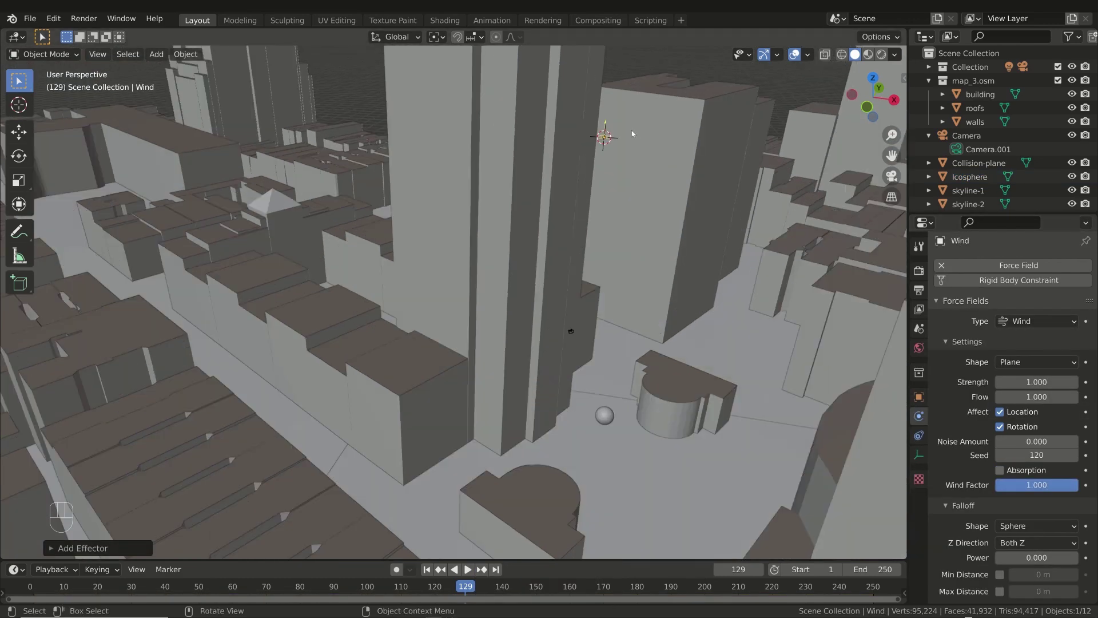
middle_click_drag(678, 322, 642, 304)
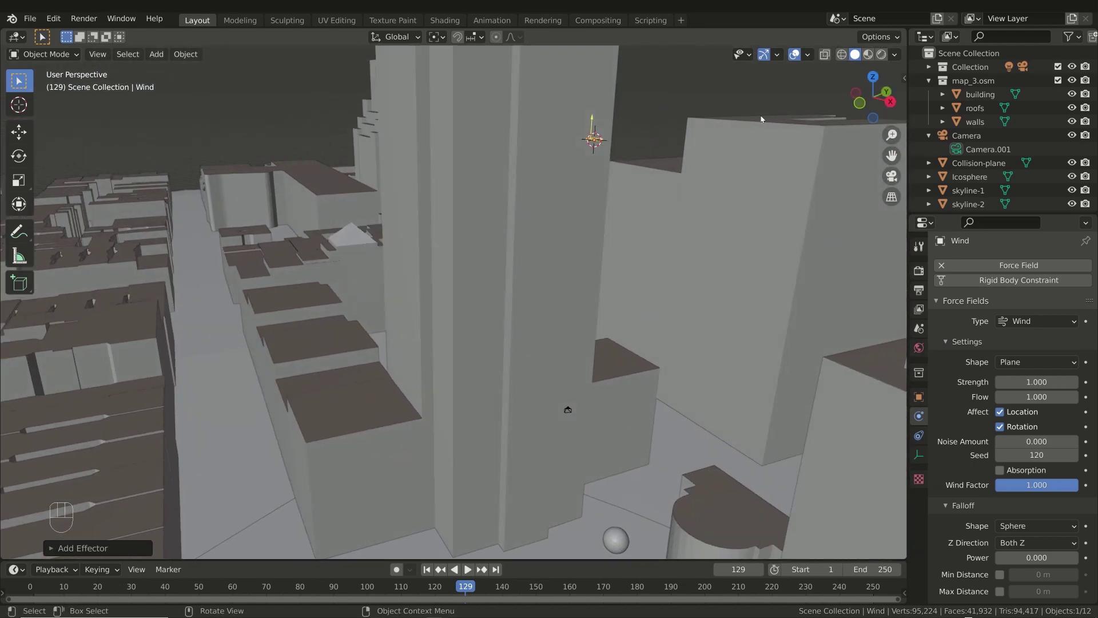
Enable the object Move gizmo and lower the wind force field to sit beside the icosphere's position at frame 1
left_click(777, 54)
left_click(729, 186)
left_click_drag(592, 121, 586, 270)
key("shift+Left")
middle_click_drag(586, 270, 605, 371)
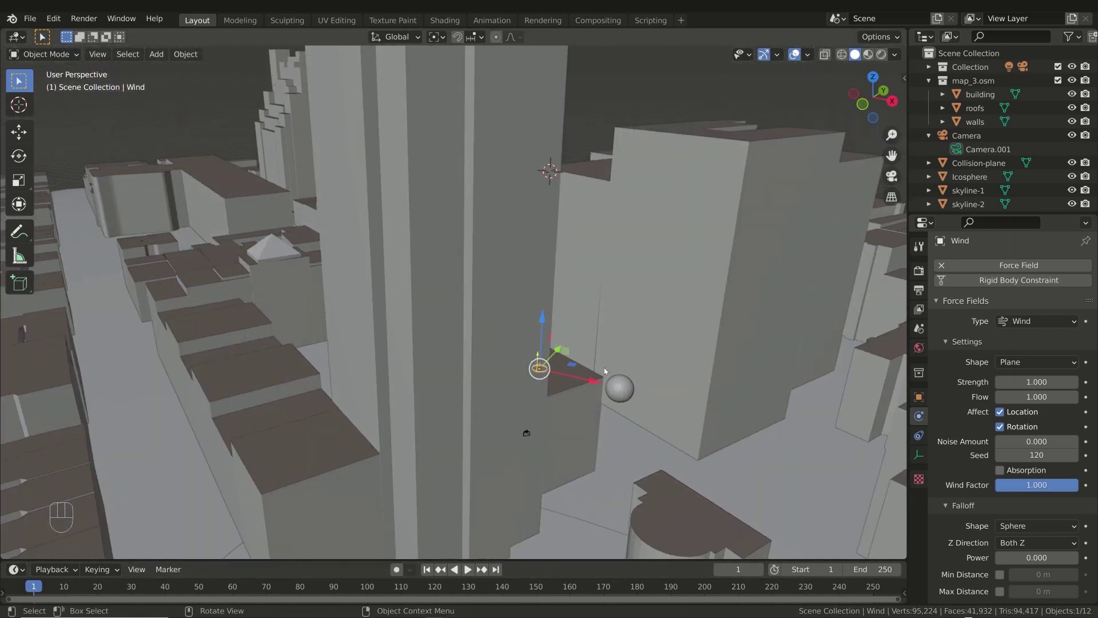
left_click_drag(596, 379, 598, 380)
middle_click_drag(598, 380, 628, 387)
Rotate the wind force field about the global X axis so it blows horizontally, and set its strength to 2000
key("r")
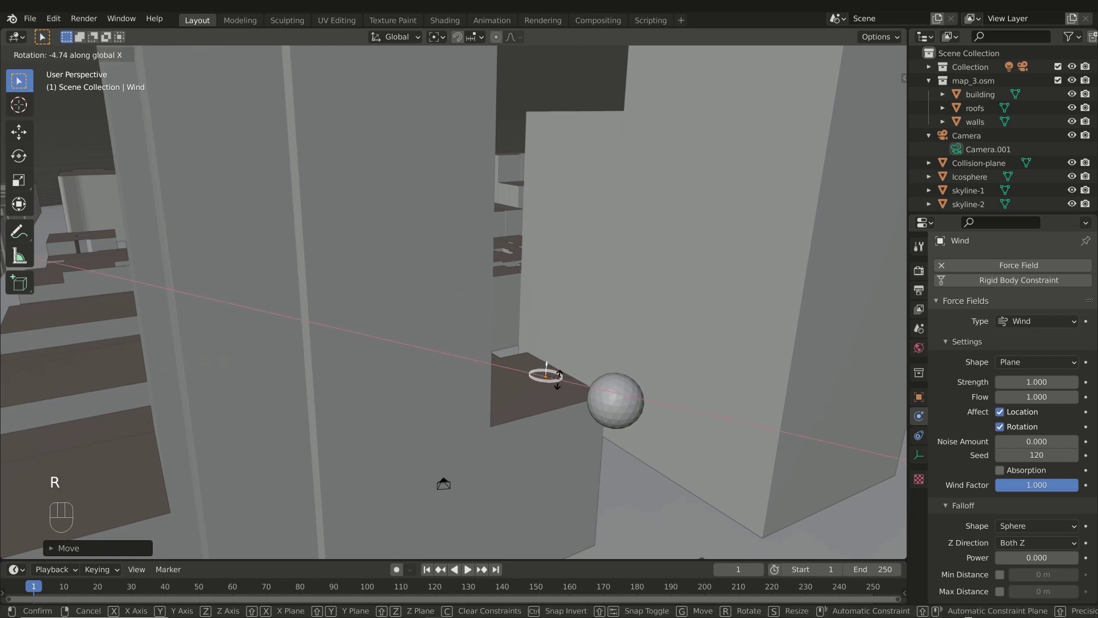
left_click(546, 372)
middle_click_drag(546, 372, 546, 373)
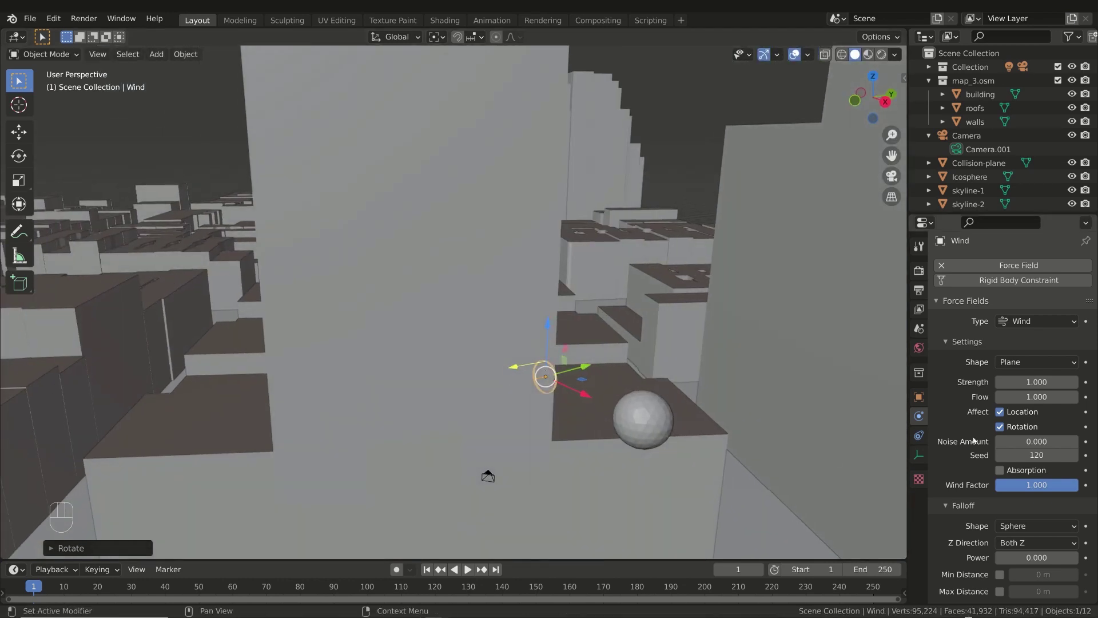
left_click(1027, 382)
type("2000")
key("Return")
Play the simulation to check the wind's effect on the icosphere, and return to frame 1
middle_click_drag(537, 435, 493, 482)
key("space")
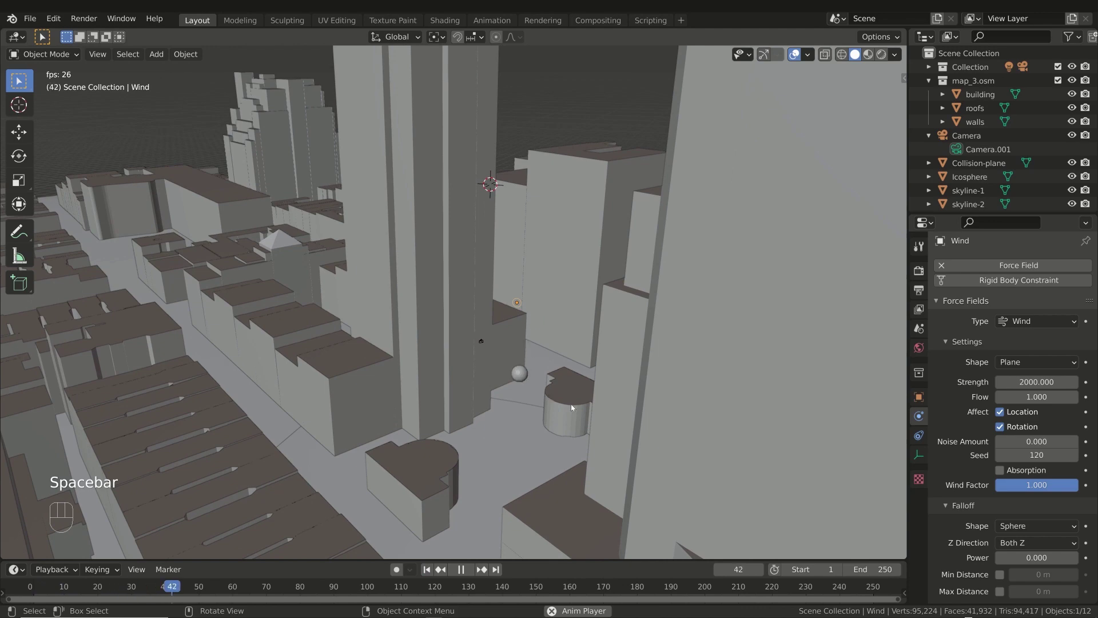
key("space")
middle_click_drag(565, 414, 549, 426)
left_click(427, 569)
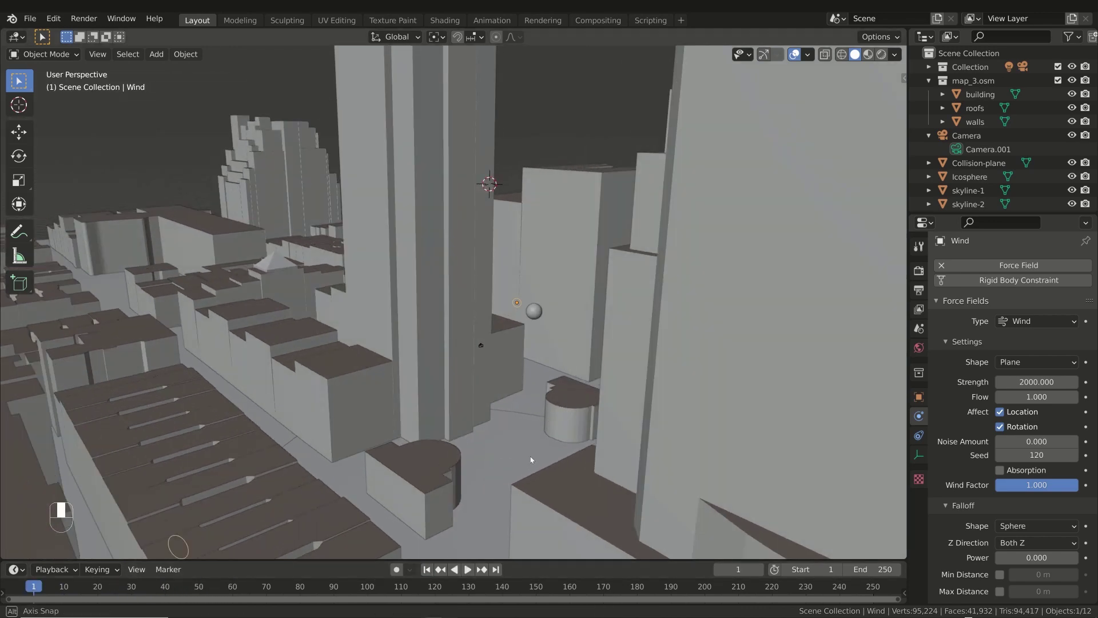
Exclude the map_3.osm collection and replay the simulation to see how far the wind pushes the icosphere
left_click(1059, 80)
middle_click_drag(693, 276, 605, 346)
key("space")
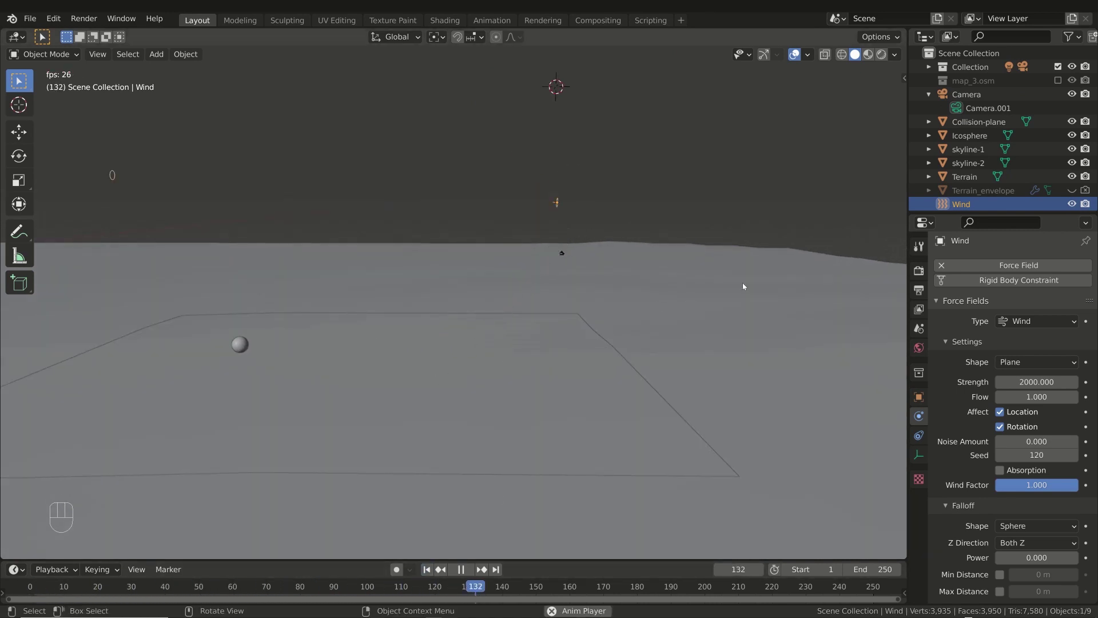
key("space")
Return to frame 1, select the icosphere and open the Cell Fracture quick effect for it
middle_click_drag(508, 261, 545, 271)
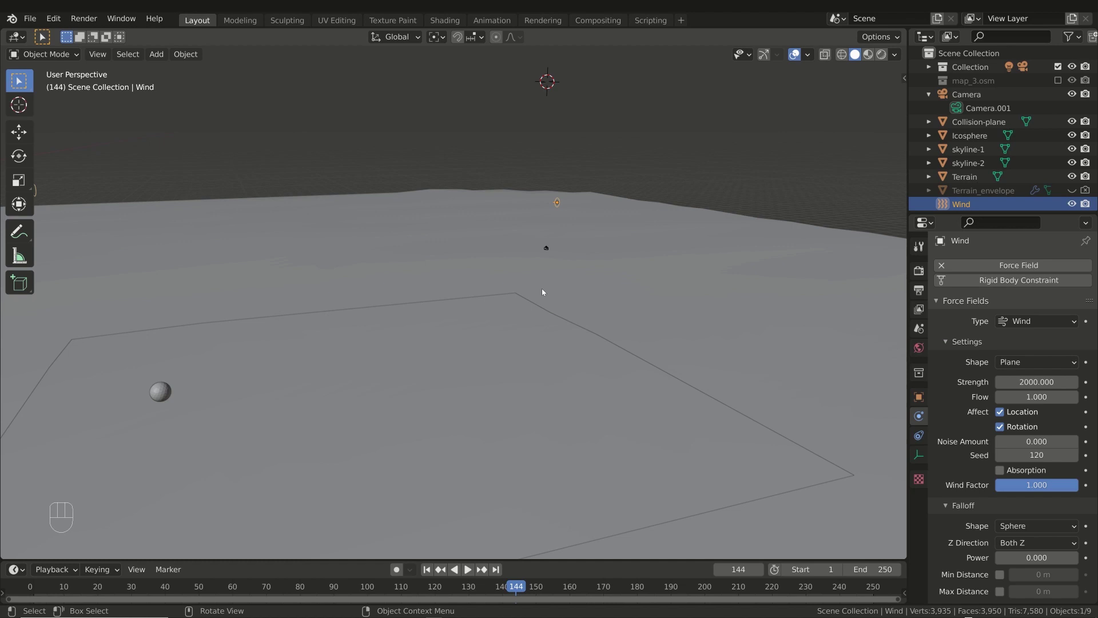
key("Escape")
left_click(564, 232)
middle_click_drag(564, 232, 576, 228)
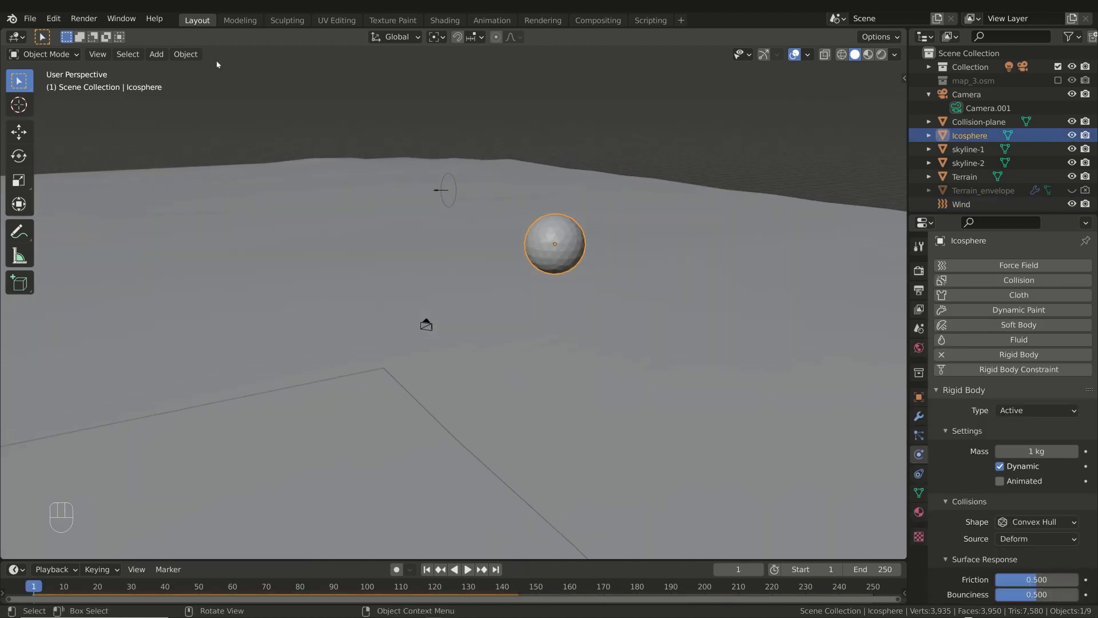
left_click(195, 54)
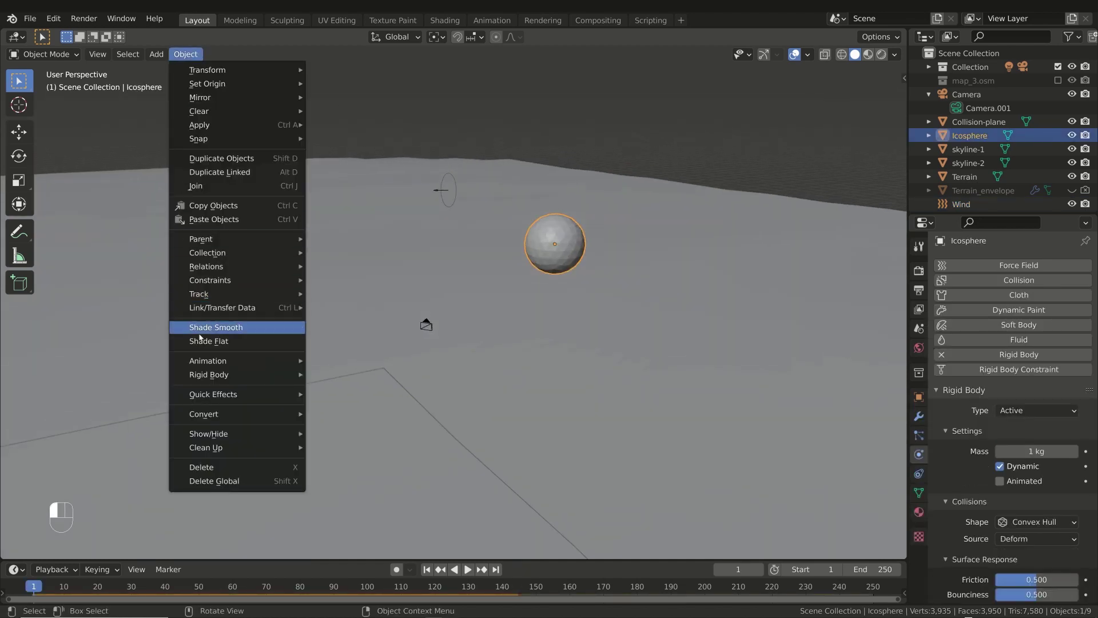
mouse_move(275, 394)
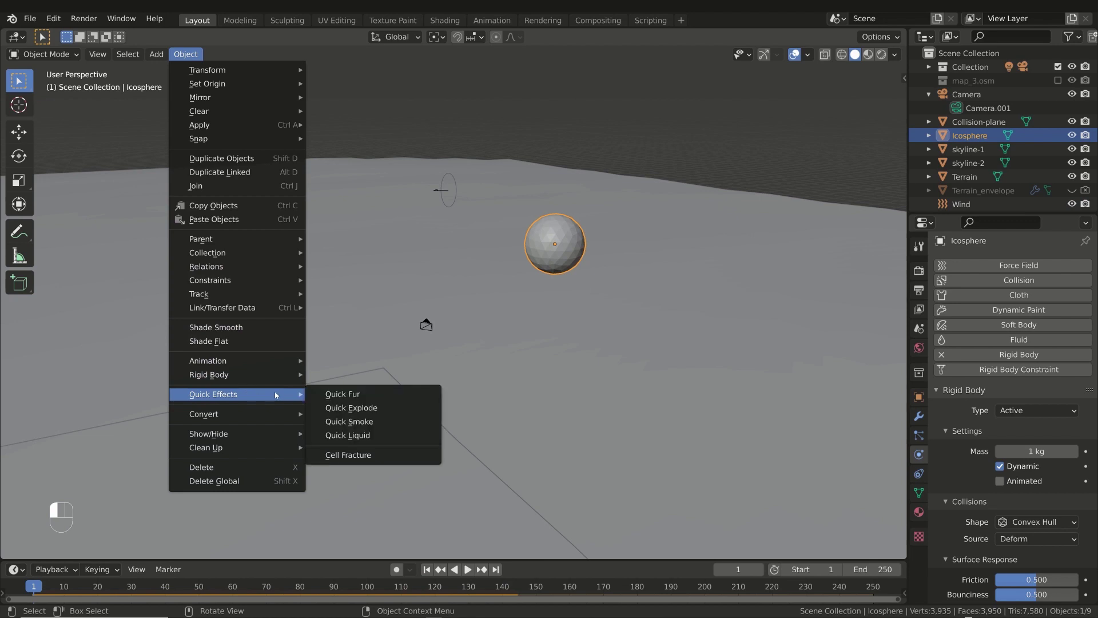
left_click(365, 456)
left_click_drag(401, 248, 451, 142)
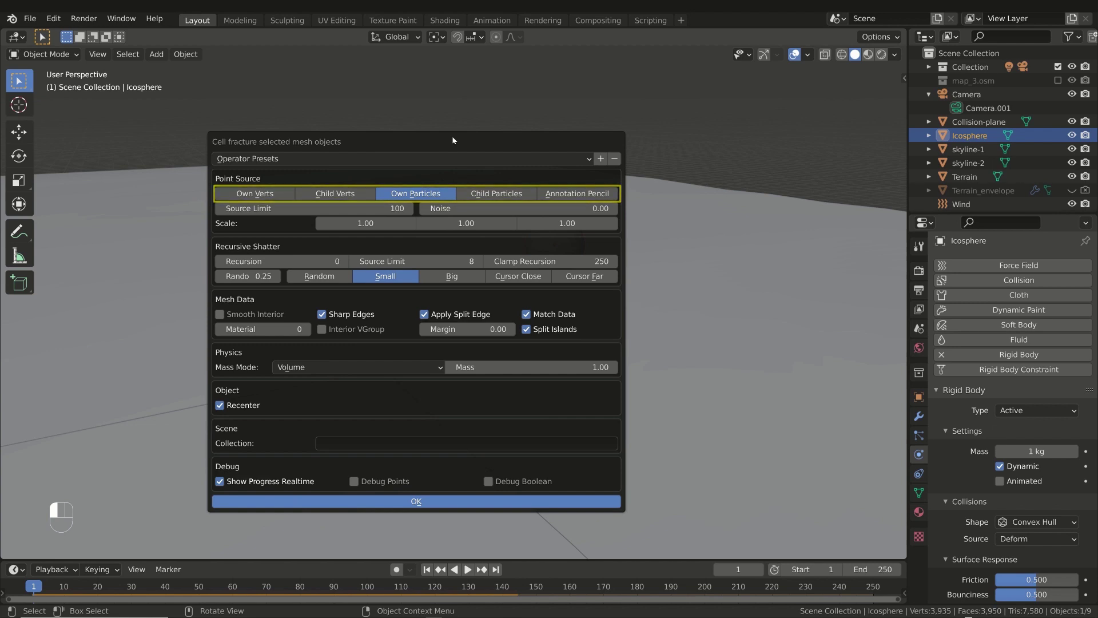
Set the Cell Fracture noise to 0.5 and the point source limit to 30
left_click(504, 208)
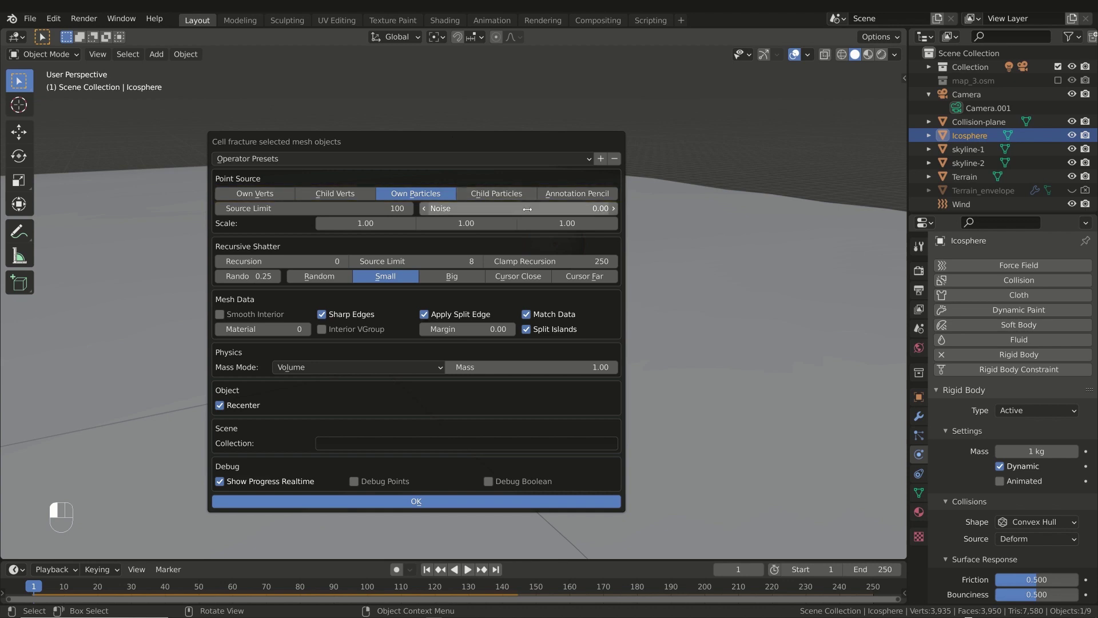
type("0.5")
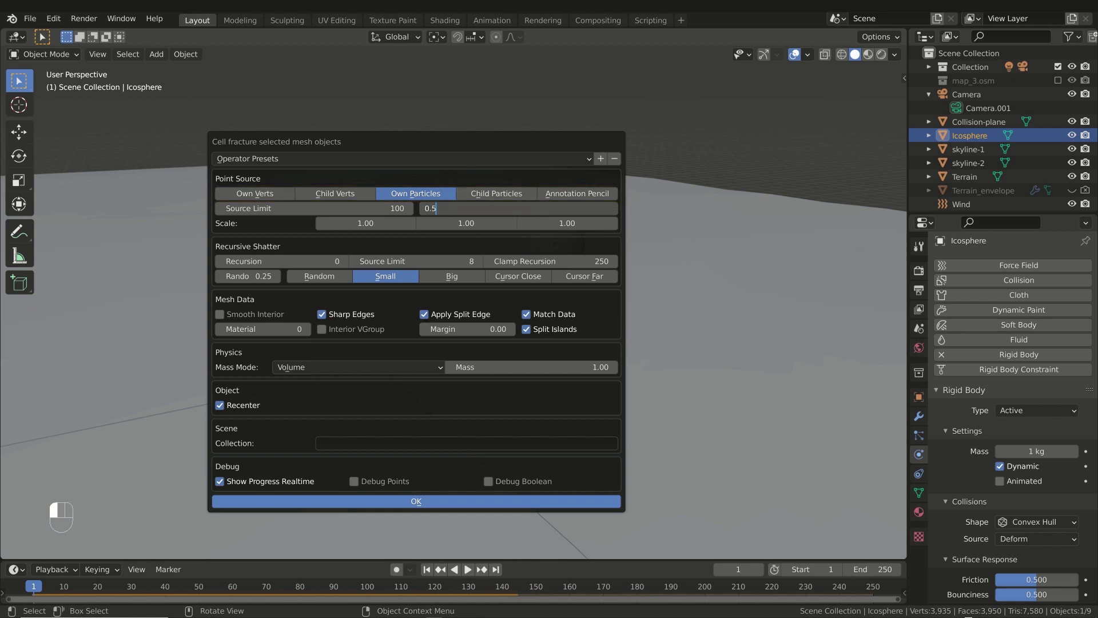
key("Return")
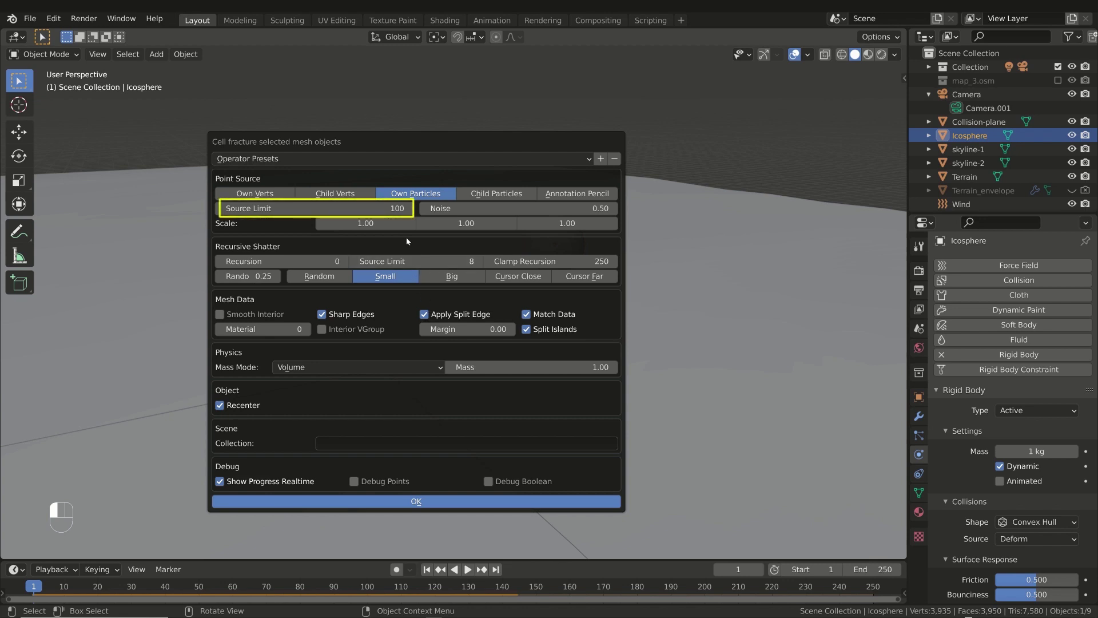
left_click(315, 208)
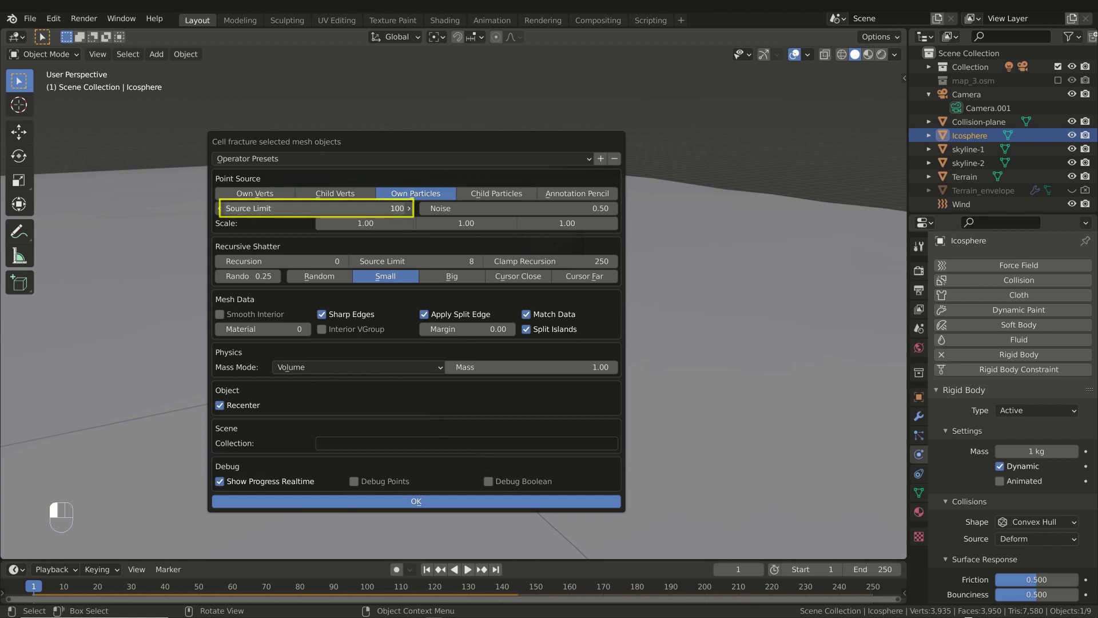
type("30")
key("Return")
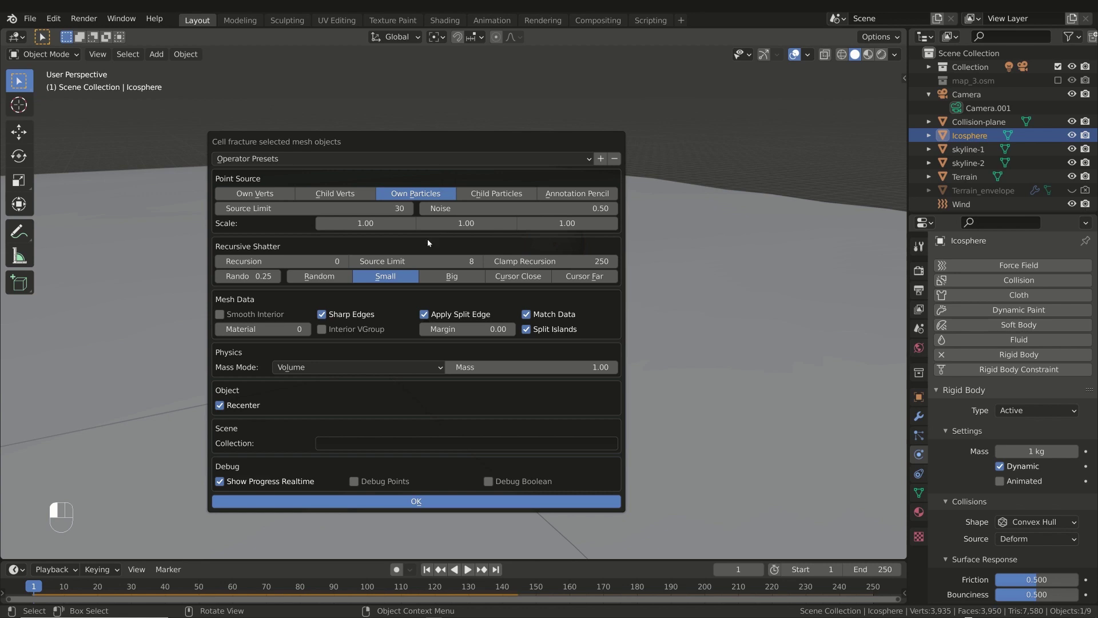
Assign the fracture pieces to a collection named "fractures" and run the Cell Fracture on the icosphere
left_click(350, 444)
type("fract")
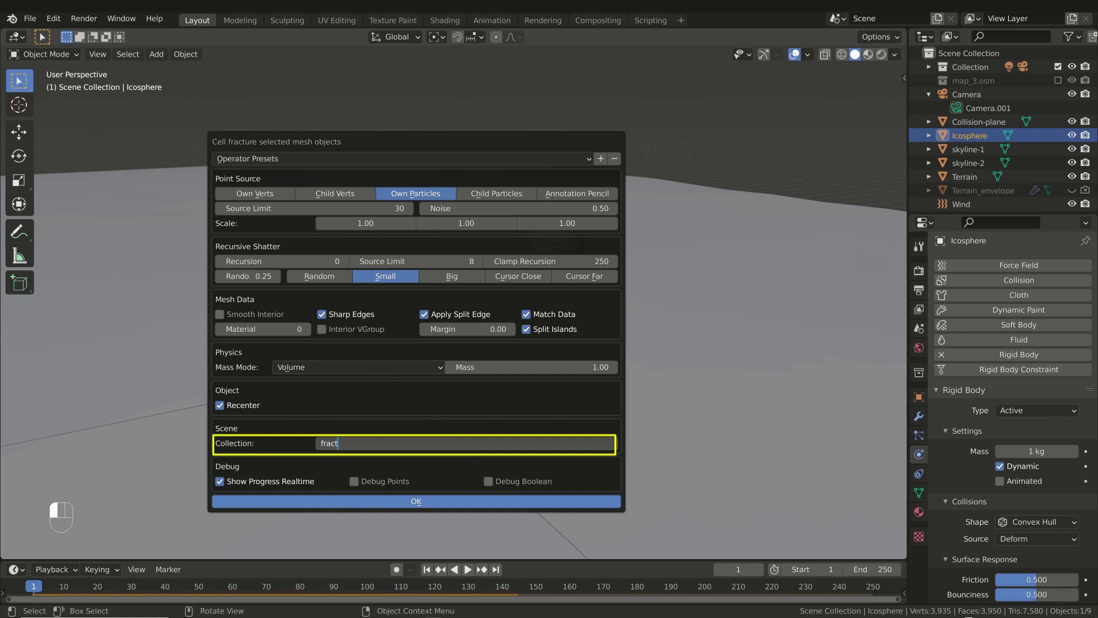
type("ures")
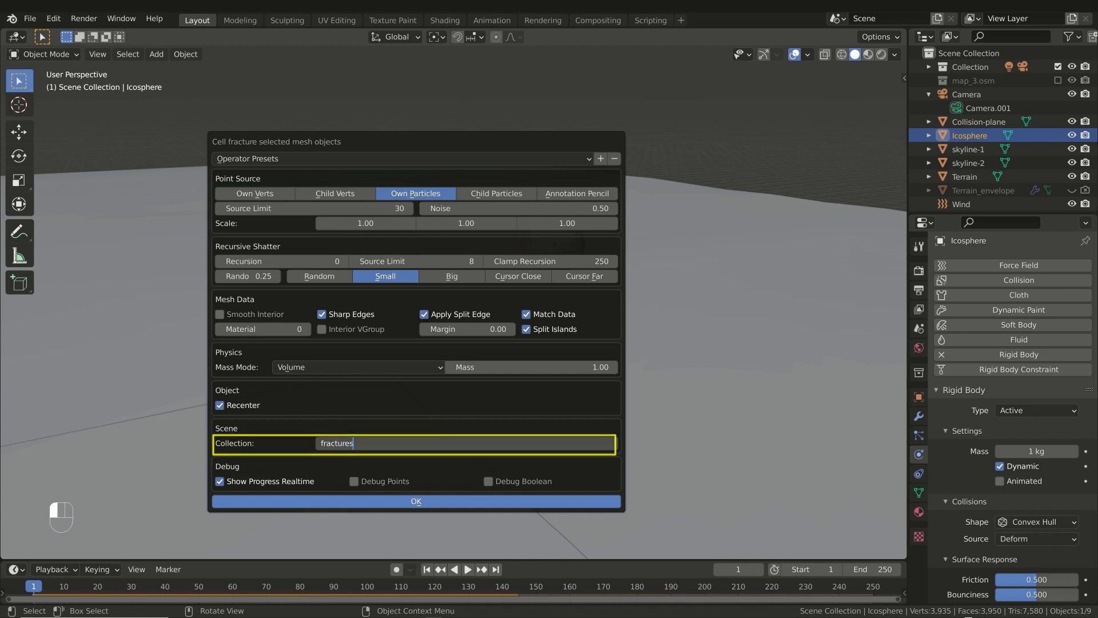
key("Return")
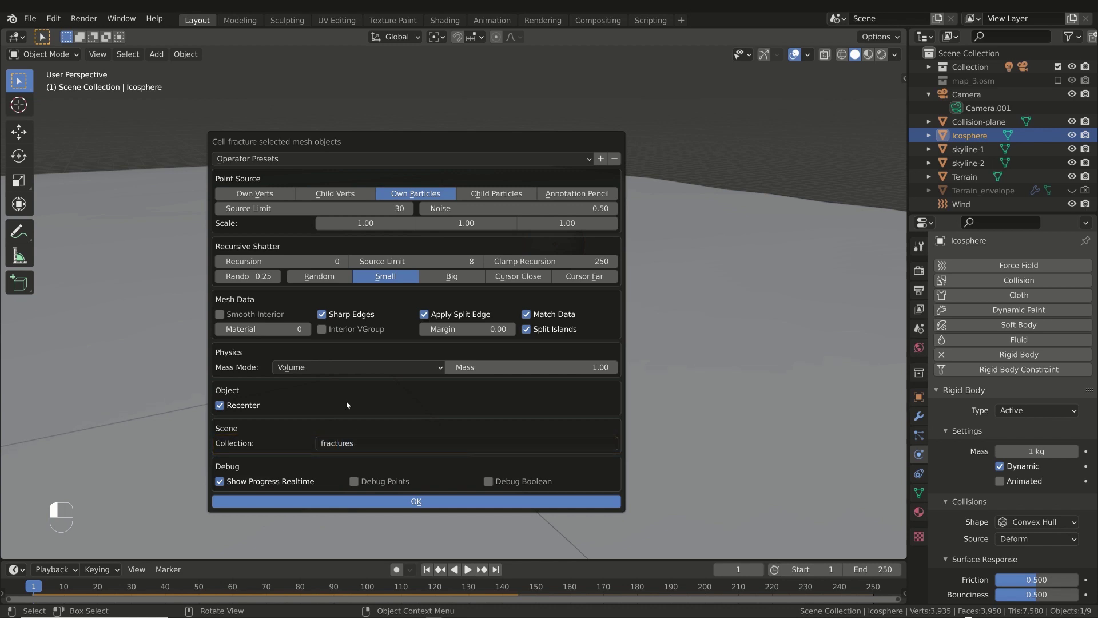
left_click(426, 502)
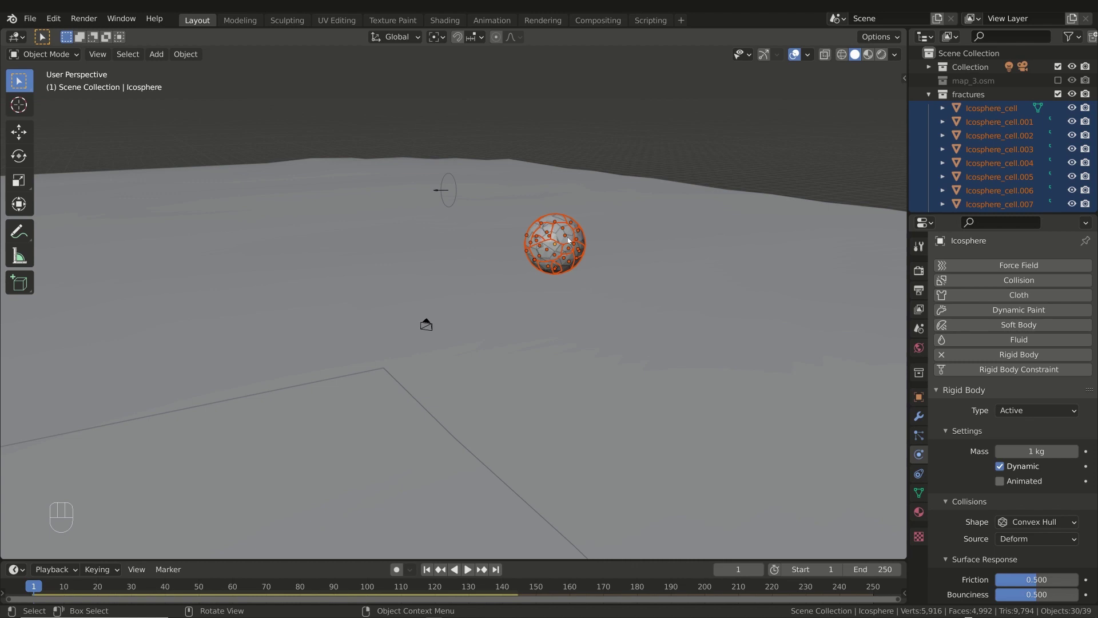
Add active rigid bodies to all the selected icosphere fracture cells
middle_click_drag(669, 213, 515, 263)
scroll(372, 265, "down", 5)
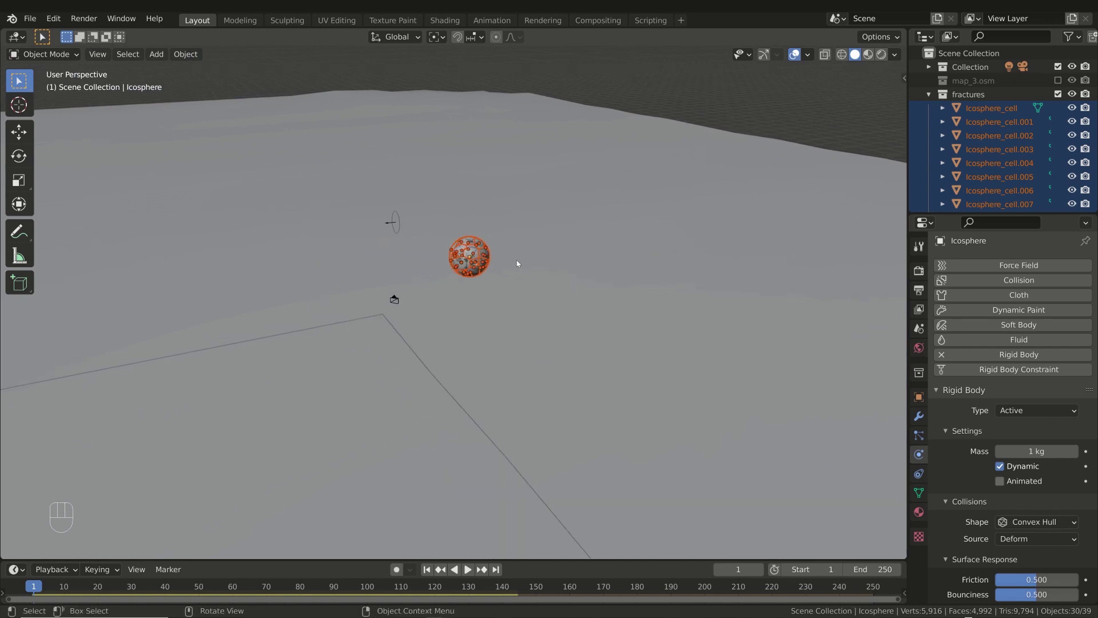
left_click(186, 55)
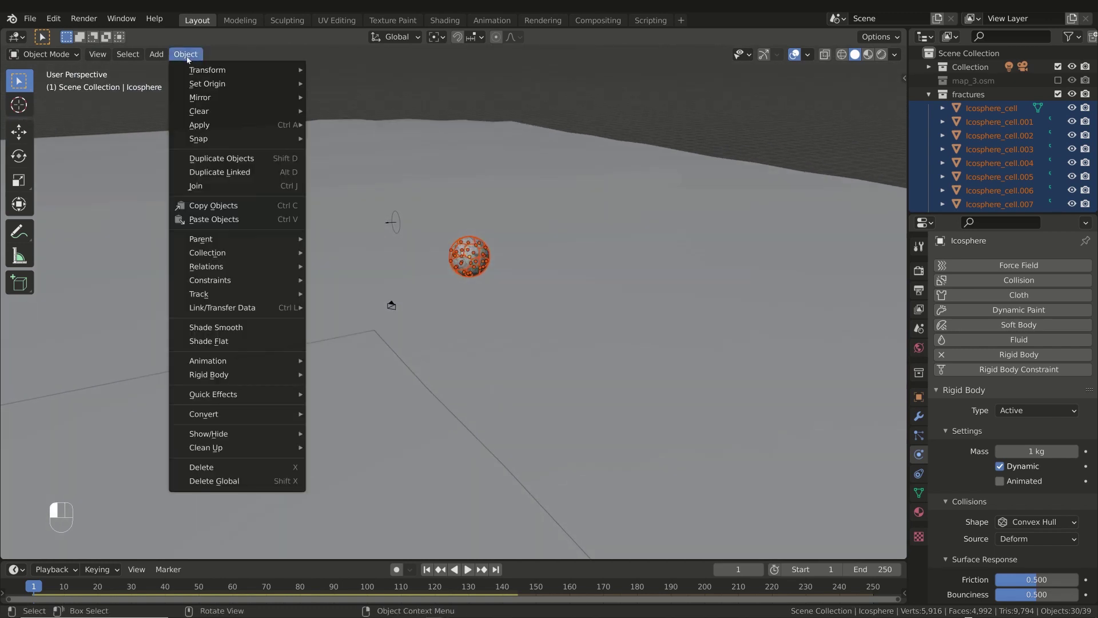
mouse_move(232, 376)
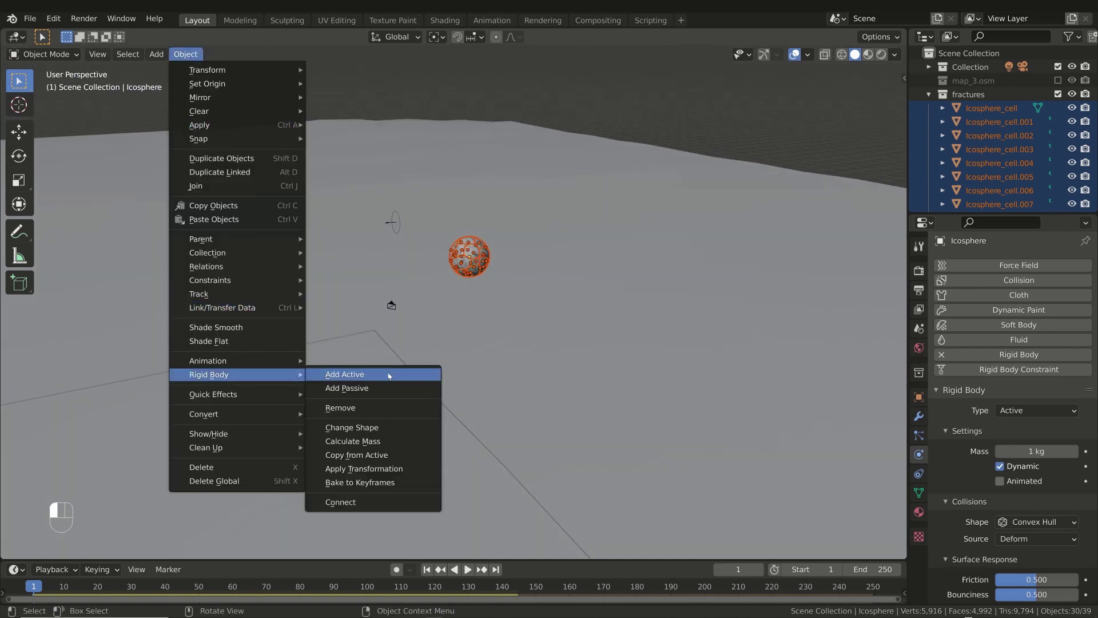
left_click(414, 377)
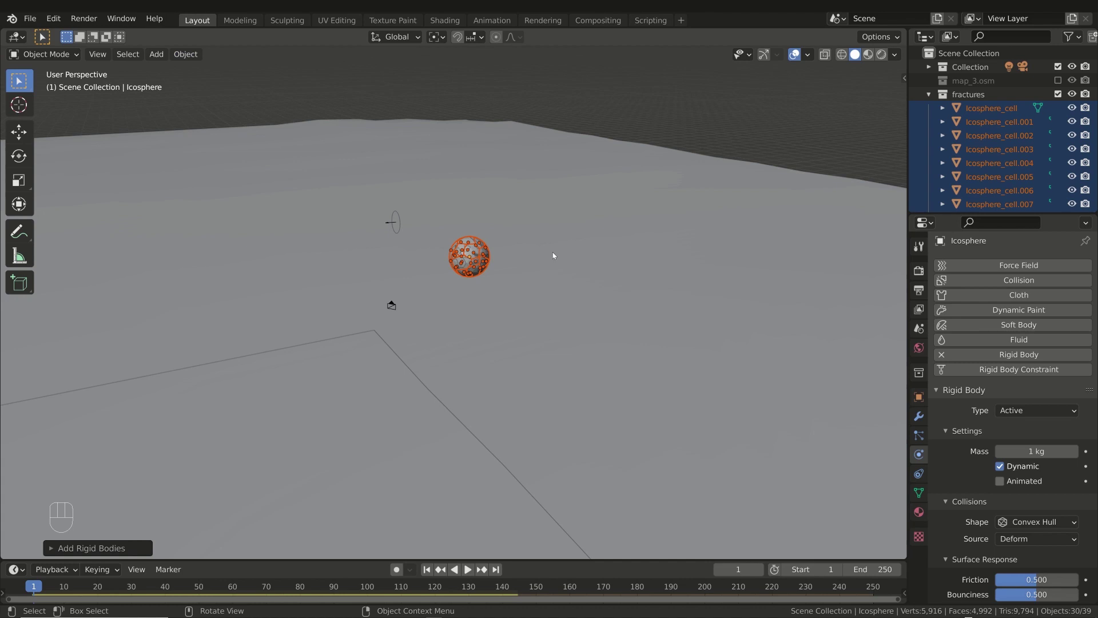
Remove the rigid body from the original Icosphere and hide that object in the viewport
left_click(929, 94)
scroll(967, 129, "down", 1)
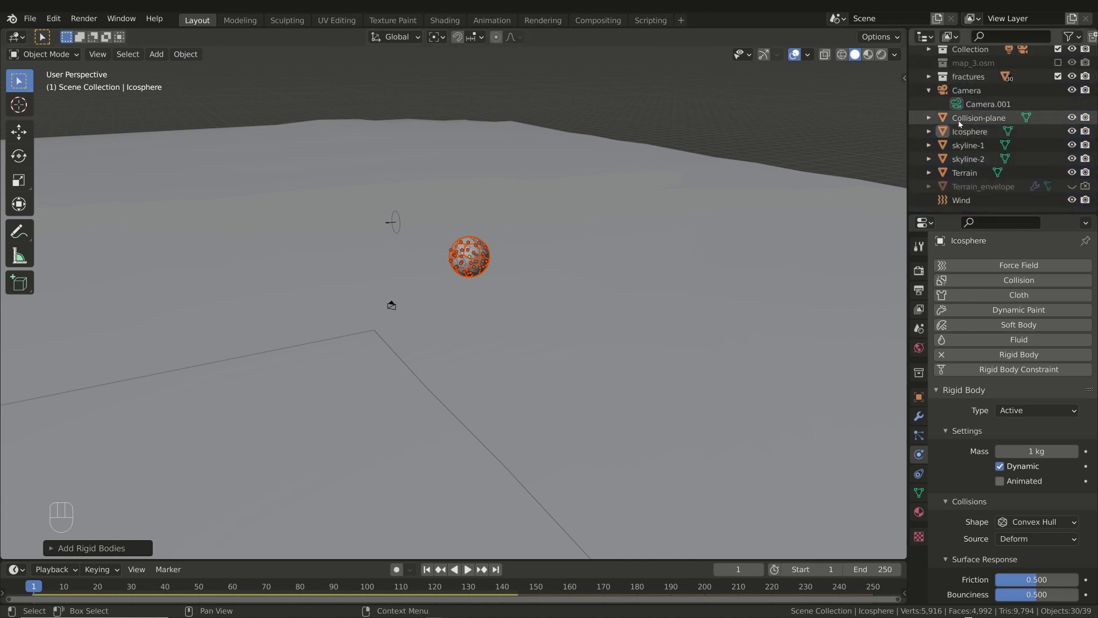
left_click(971, 132)
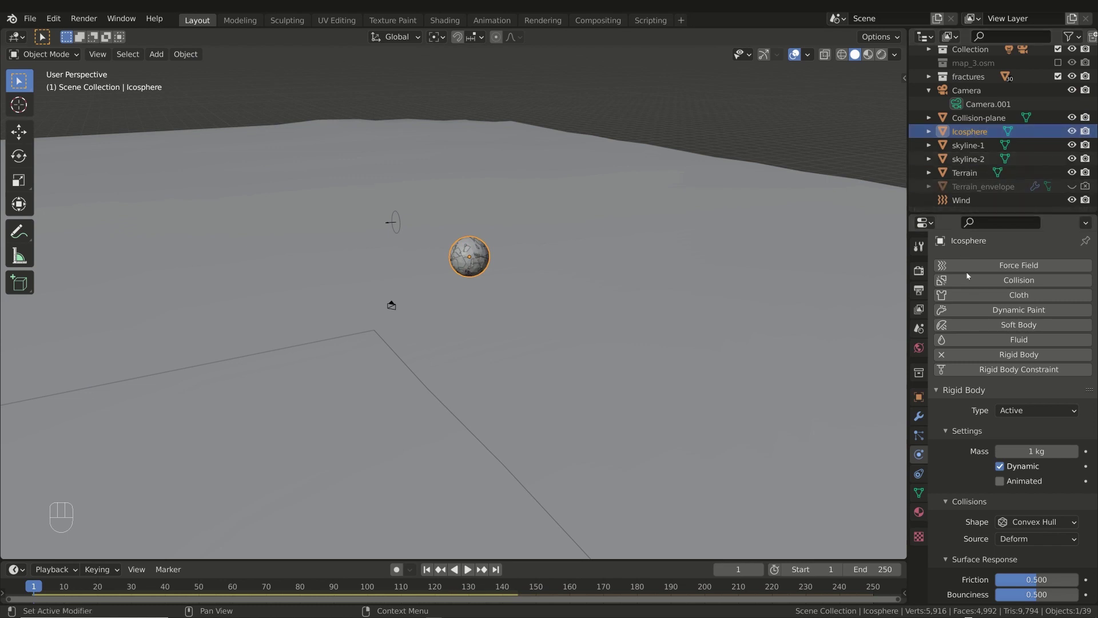
left_click(1015, 356)
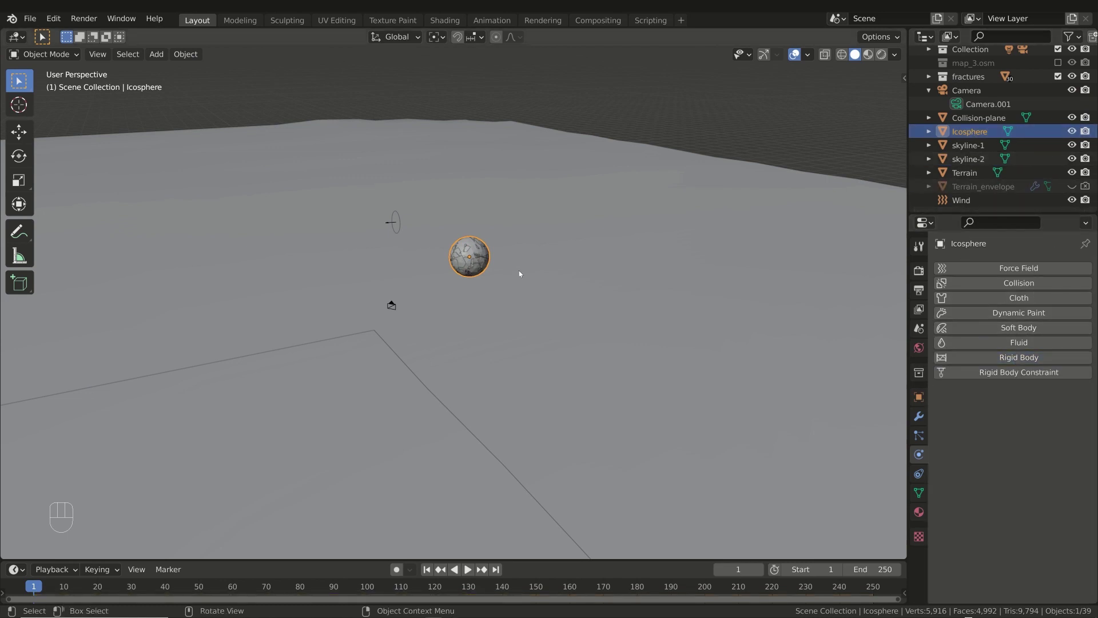
middle_click_drag(508, 257, 460, 480)
key("h")
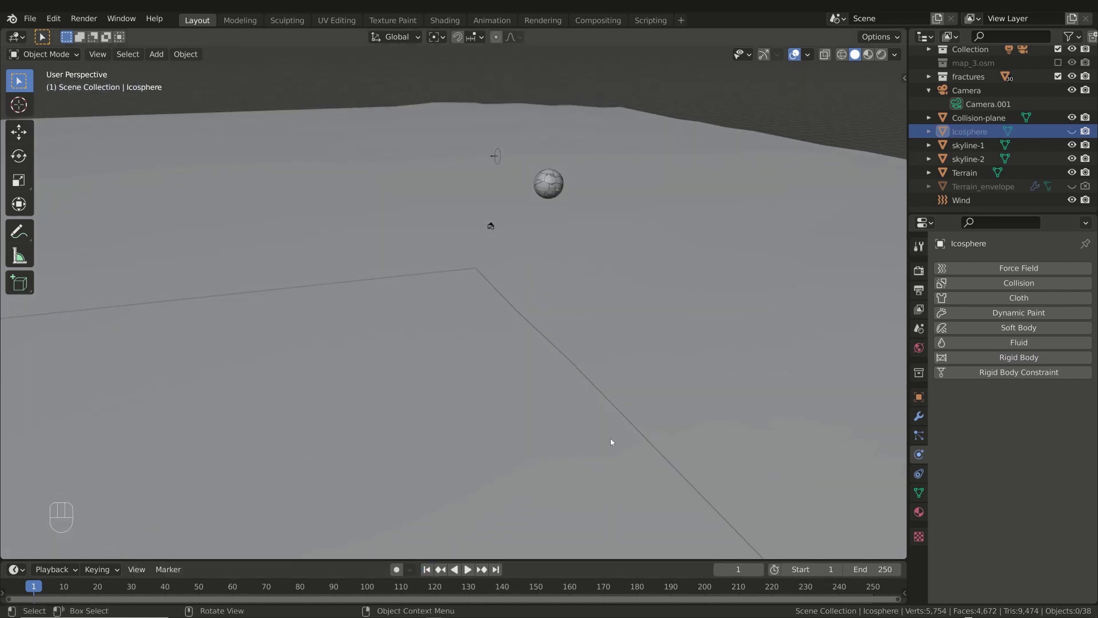
Play the simulation to examine how the fractured icosphere falls and breaks on the collision plane
key("space")
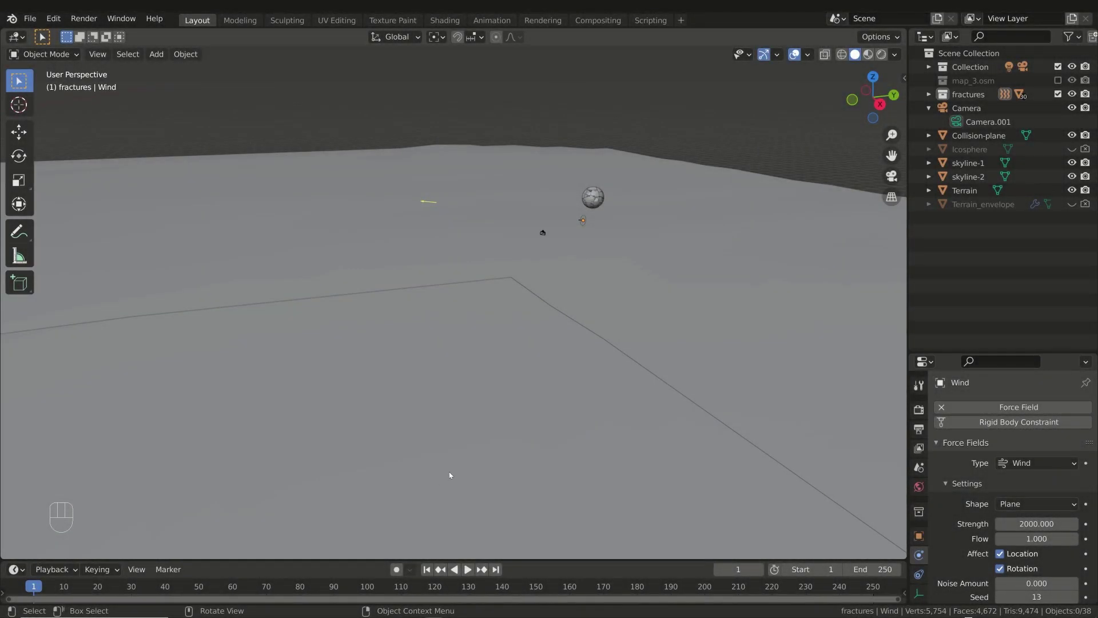
left_click(469, 569)
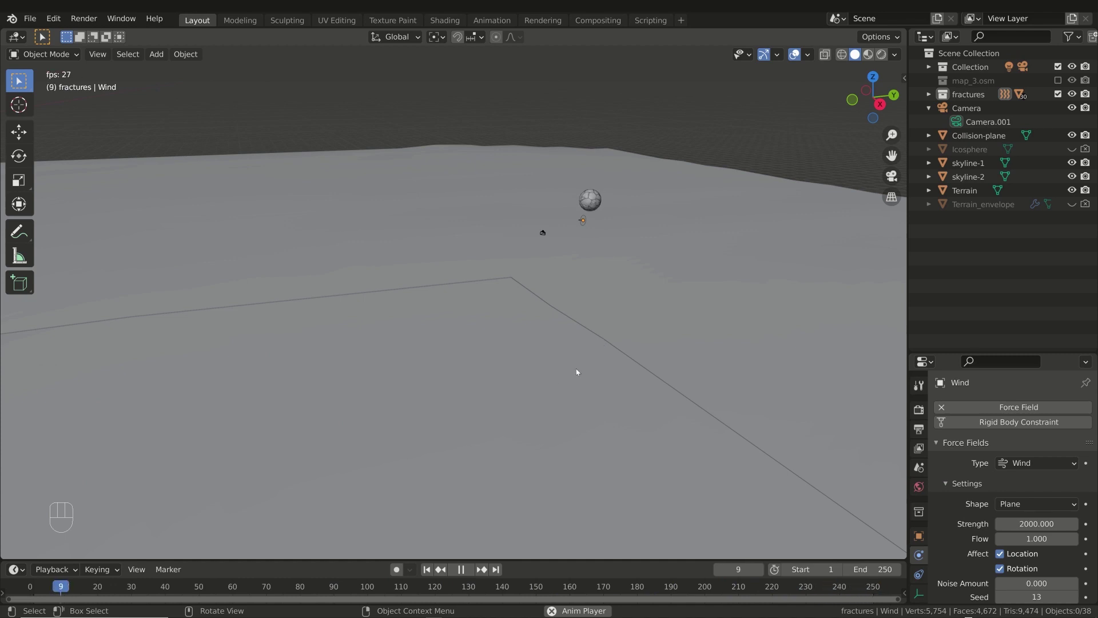
key("space")
left_click(125, 588)
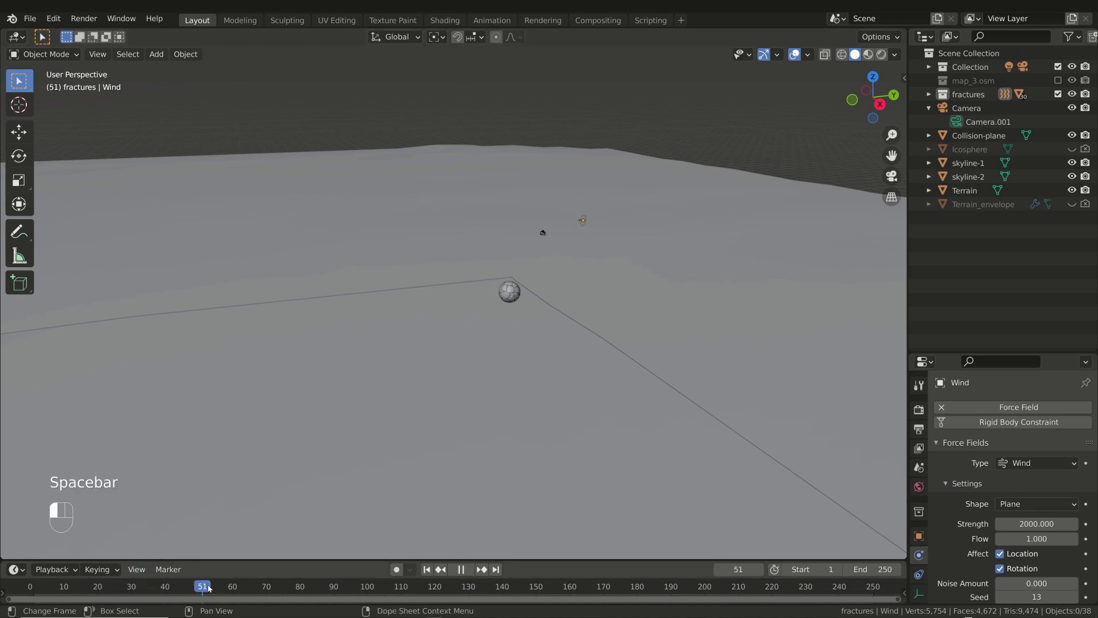
key("space")
middle_click_drag(438, 405, 437, 405)
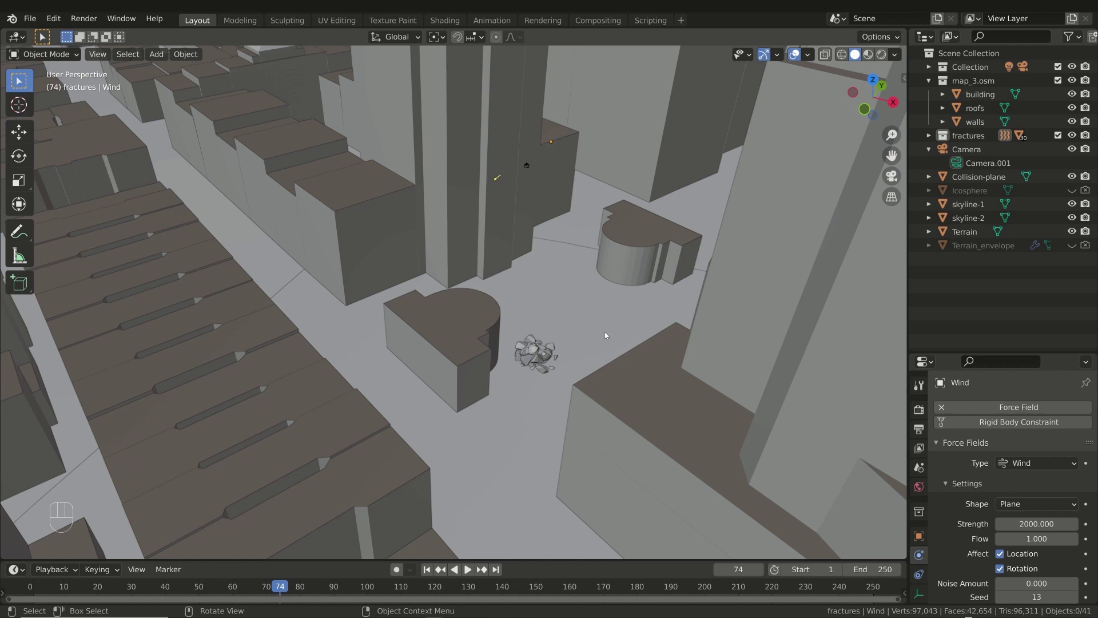
Expand the fractures collection and delete the Wind force field from it
middle_click_drag(593, 331, 583, 324, "shift")
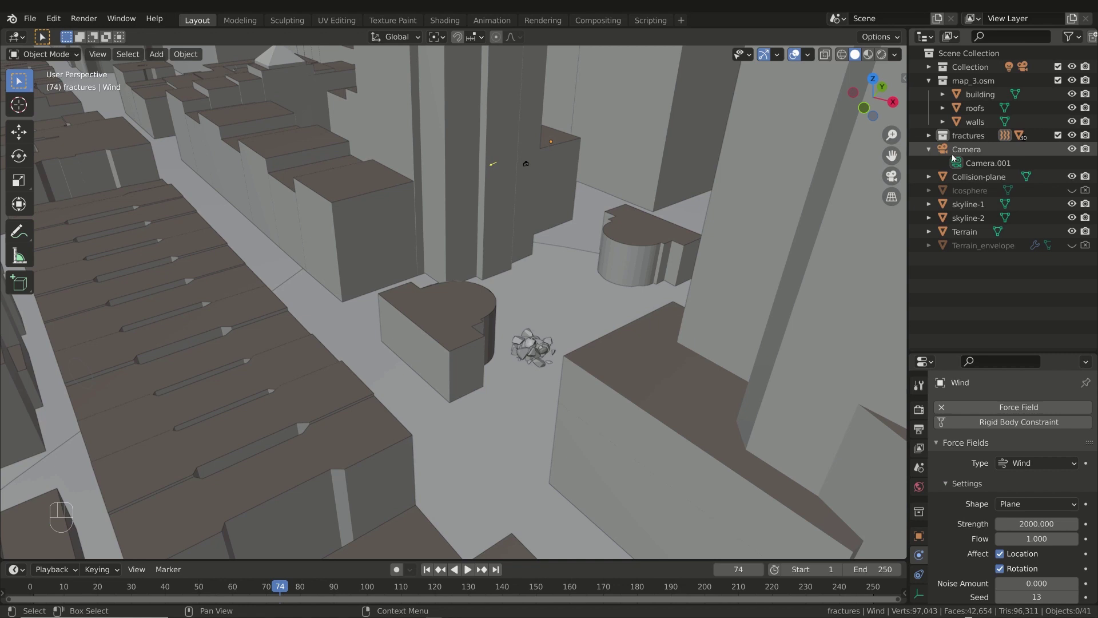
left_click(929, 136)
scroll(977, 166, "down", 10)
left_click(974, 309)
key("x")
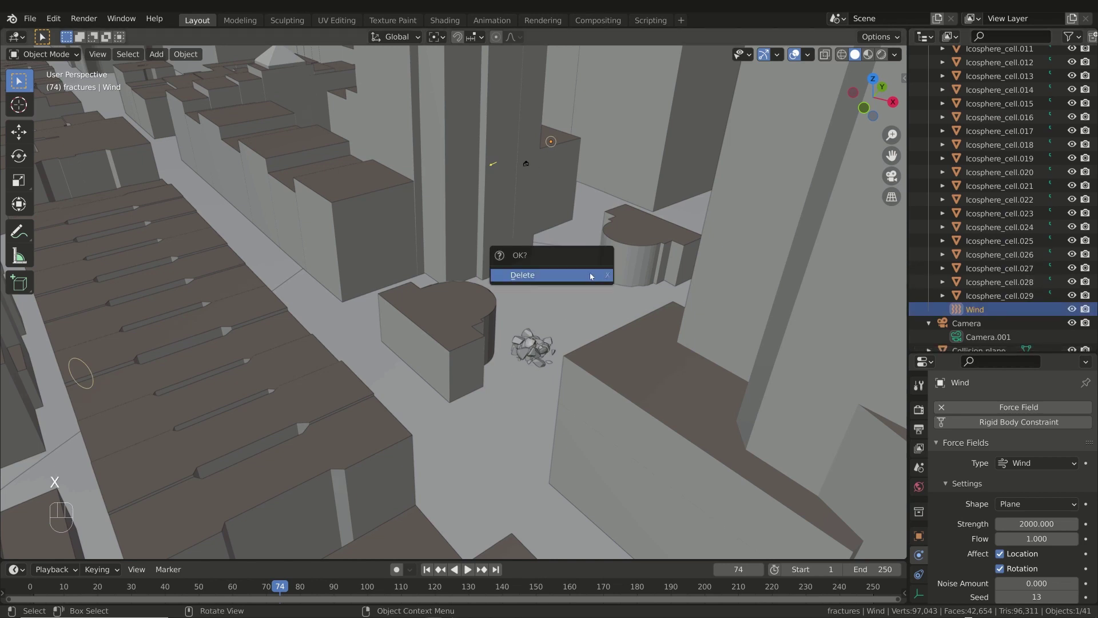
left_click(558, 280)
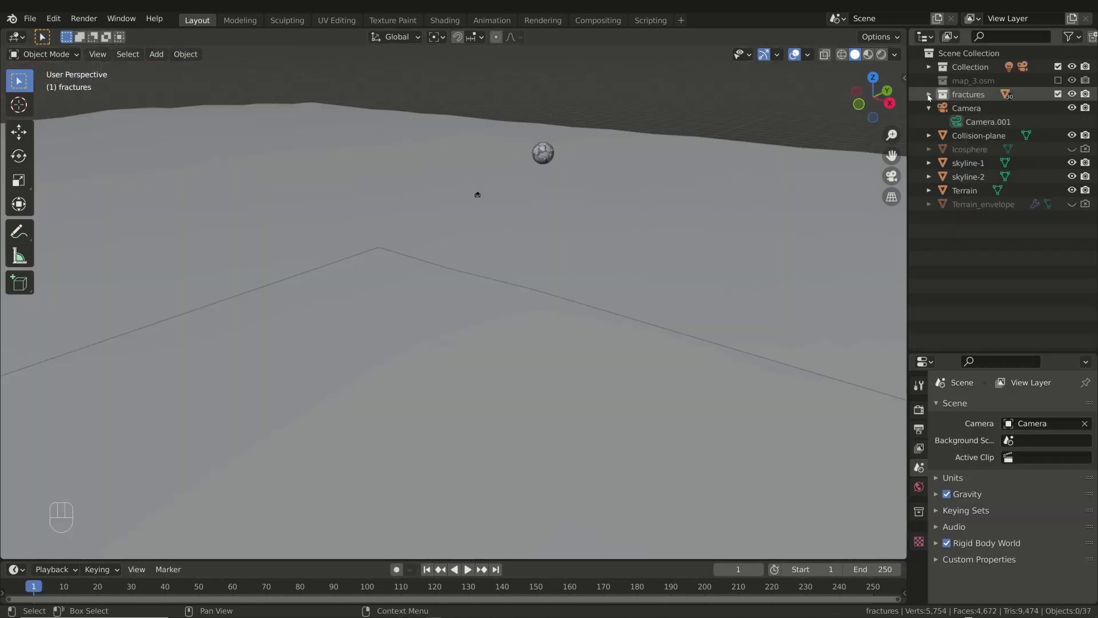
Make the fractures collection active and add an empty object to it
left_click(929, 95)
left_click(968, 94)
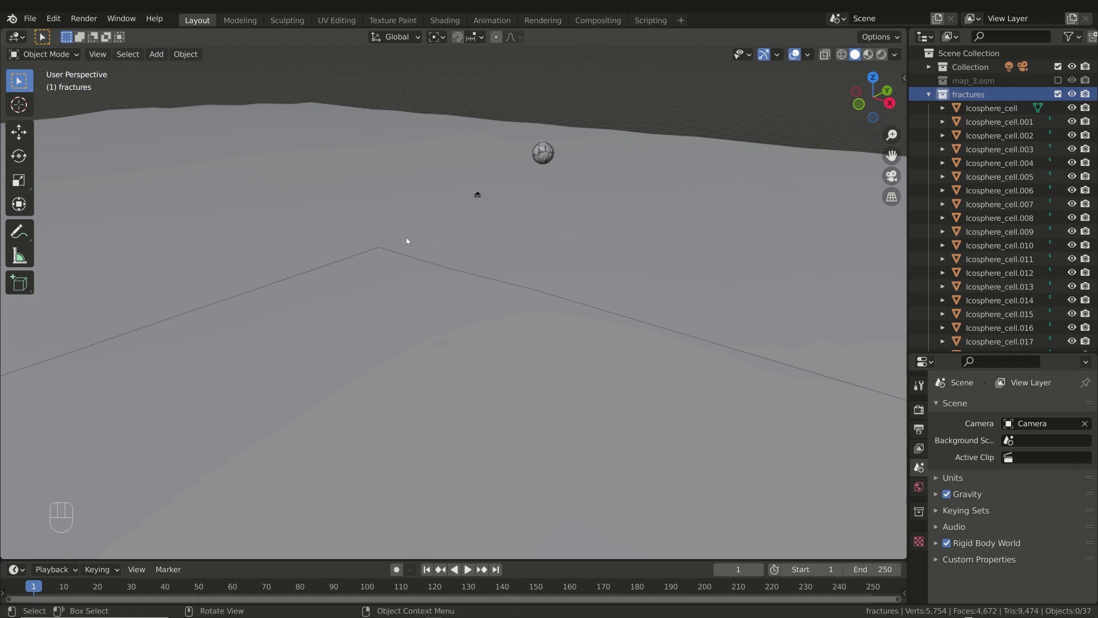
key("shift+a")
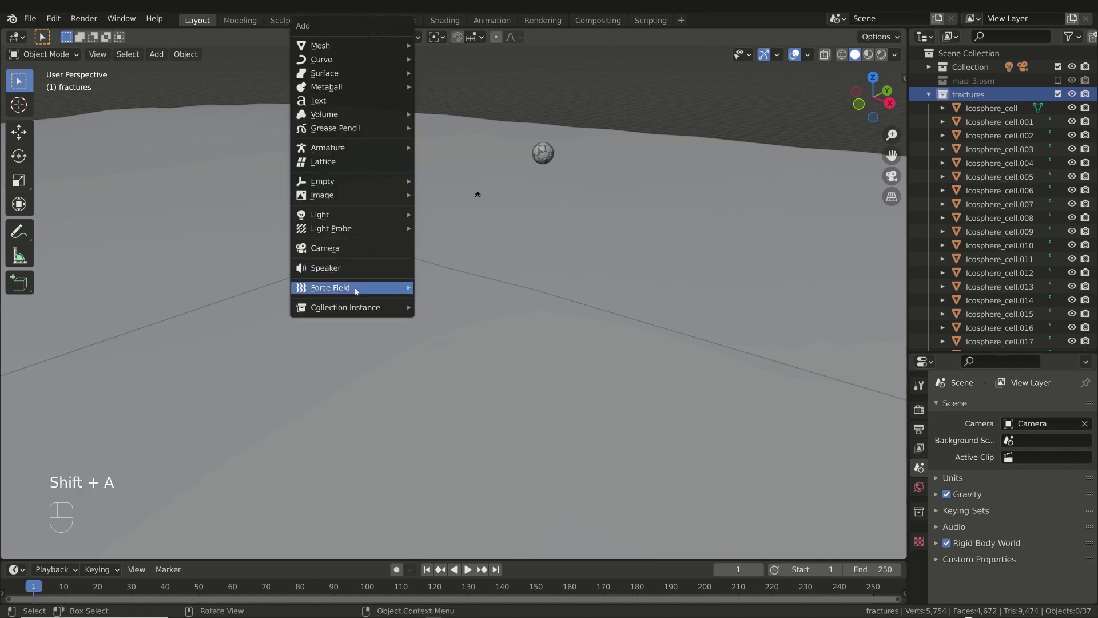
mouse_move(357, 180)
left_click(449, 182)
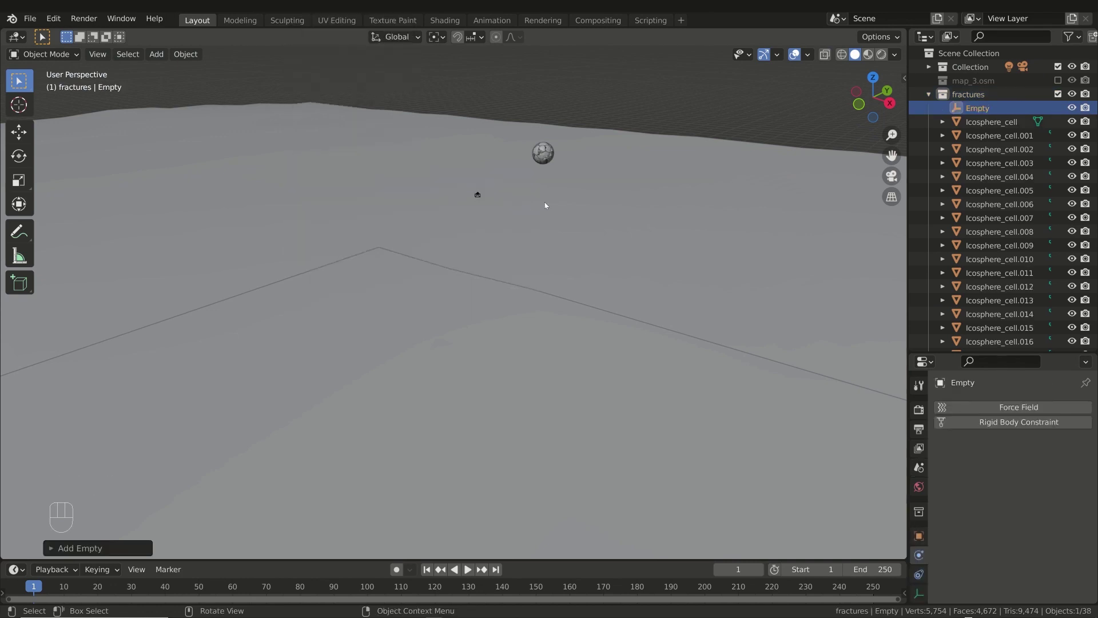
Enable the move gizmo to position the empty on the fractured icosphere, and insert a Location keyframe at frame 1
left_click(777, 55)
left_click(722, 186)
scroll(599, 226, "down", 3)
left_click(544, 150)
key("KP_7")
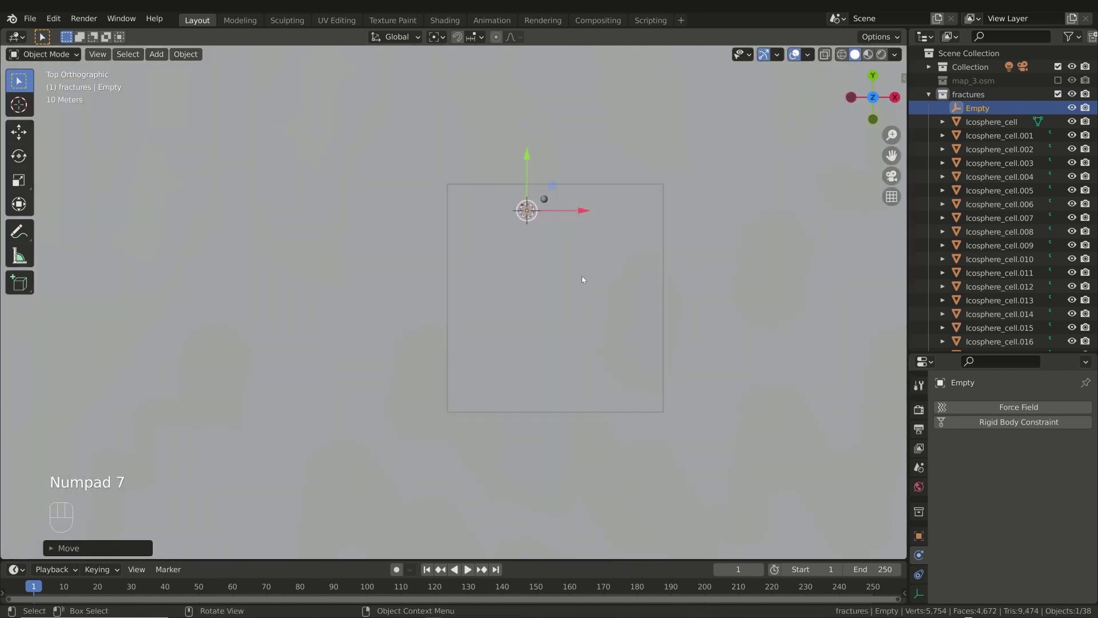
key("KP_3")
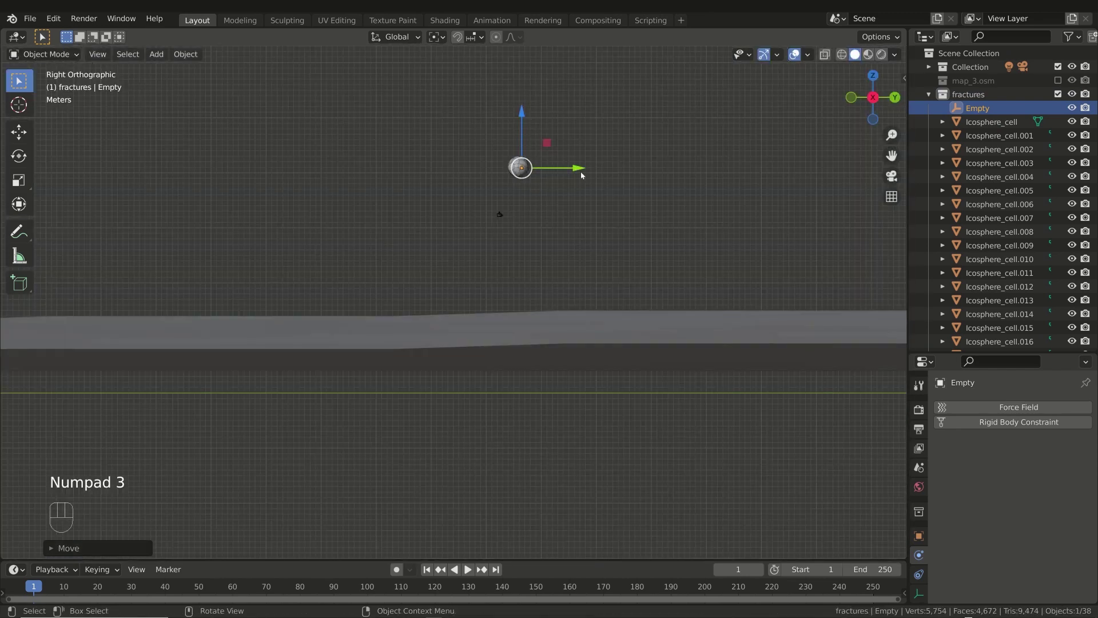
key("g")
middle_click_drag(579, 170, 360, 269)
key("i")
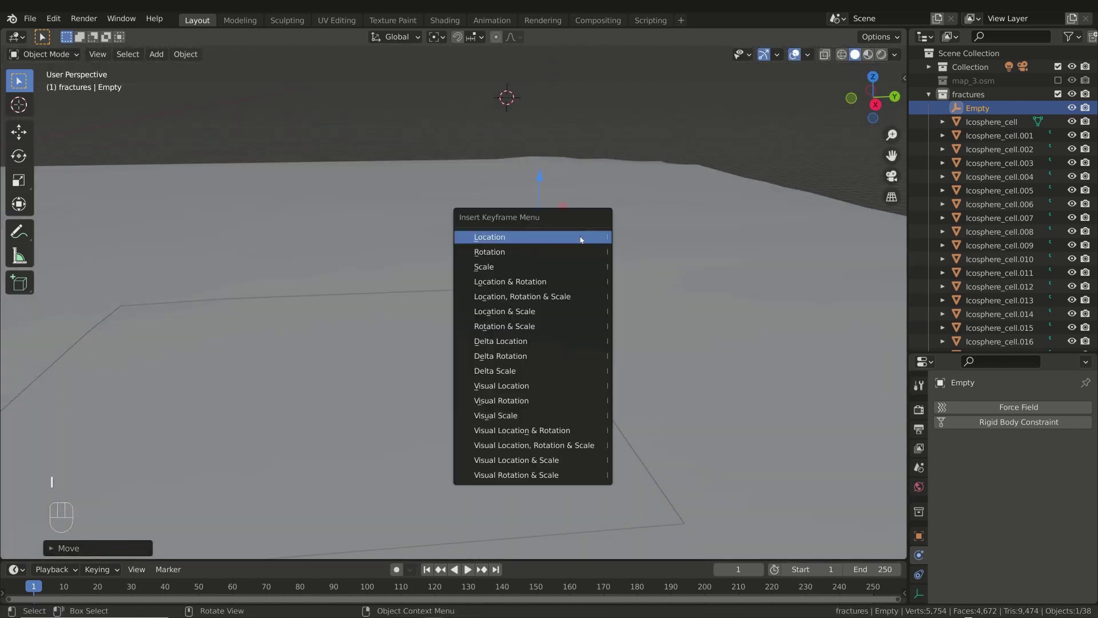
left_click(515, 235)
Go to frame 80 and move the empty along Z and Y down toward the collision plane
key("space")
left_click_drag(298, 590, 300, 591)
key("space")
key("g")
key("z")
left_click(617, 338)
key("g")
key("y")
left_click(462, 336)
key("KP_3")
key("g")
left_click(441, 275)
middle_click_drag(441, 274, 514, 257)
Include the map_3.osm collection temporarily and reposition the empty among the buildings in the top view
left_click(1059, 80)
middle_click_drag(572, 183, 501, 358)
key("KP_7")
key("g")
left_click(495, 430)
middle_click_drag(494, 430, 449, 360)
key("KP_3")
left_click(1058, 80)
Adjust the empty's height along Z and keyframe its location at frame 80
key("g")
key("z")
left_click(472, 318)
key("i")
left_click(449, 367)
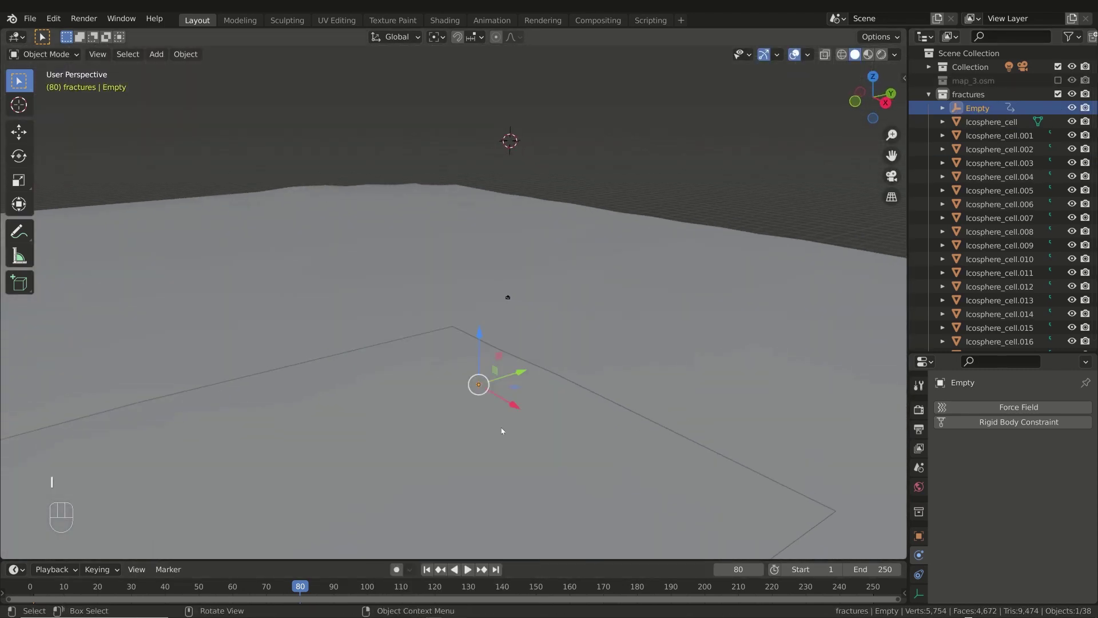
Enlarge the timeline, return to frame 1, and set the interpolation mode of the empty's location keyframes to Linear
left_click_drag(398, 560, 399, 536)
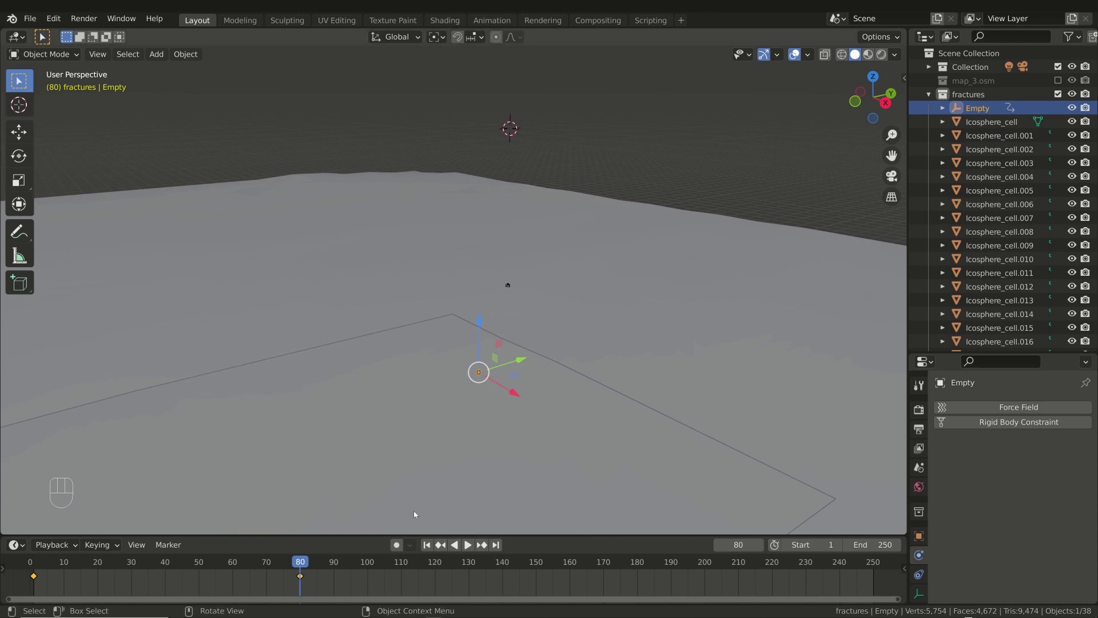
middle_click_drag(417, 512, 401, 469)
key("shift+Left")
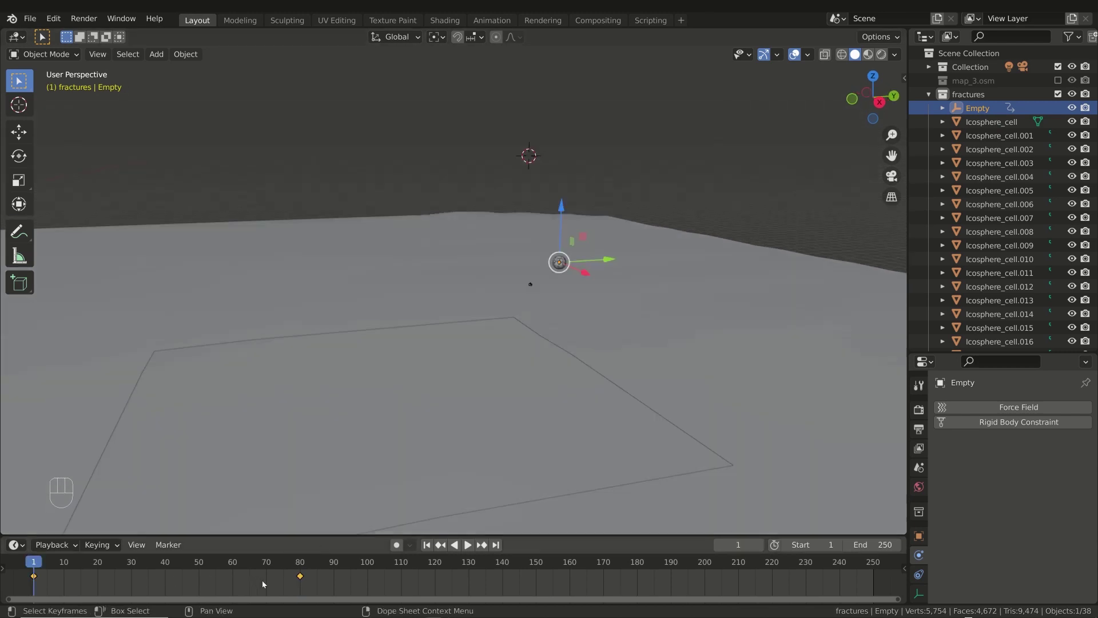
right_click(300, 578)
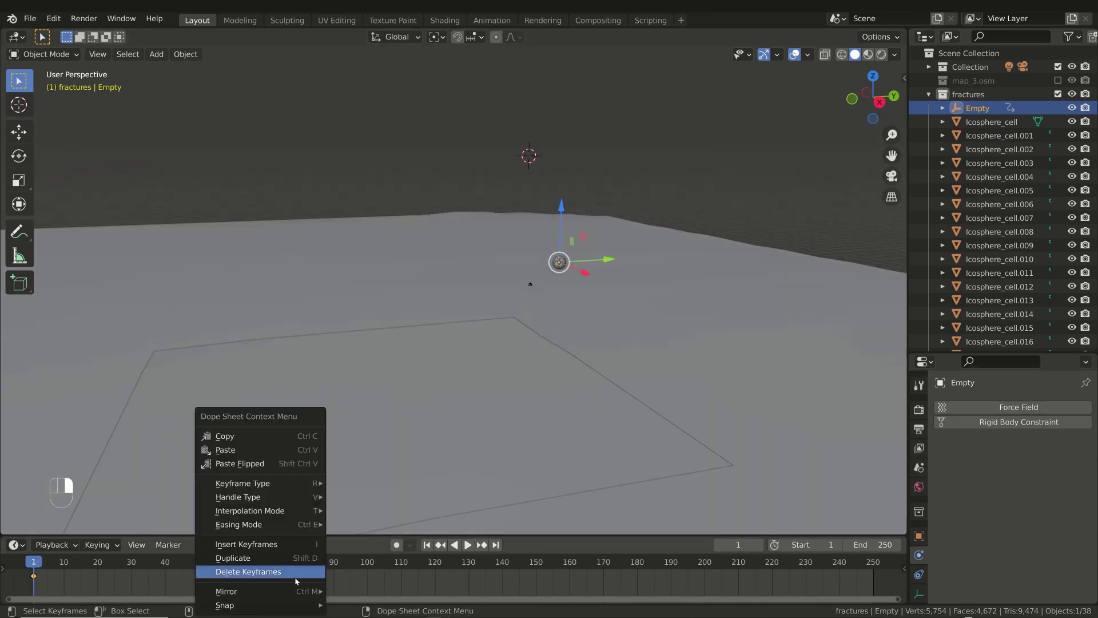
mouse_move(284, 509)
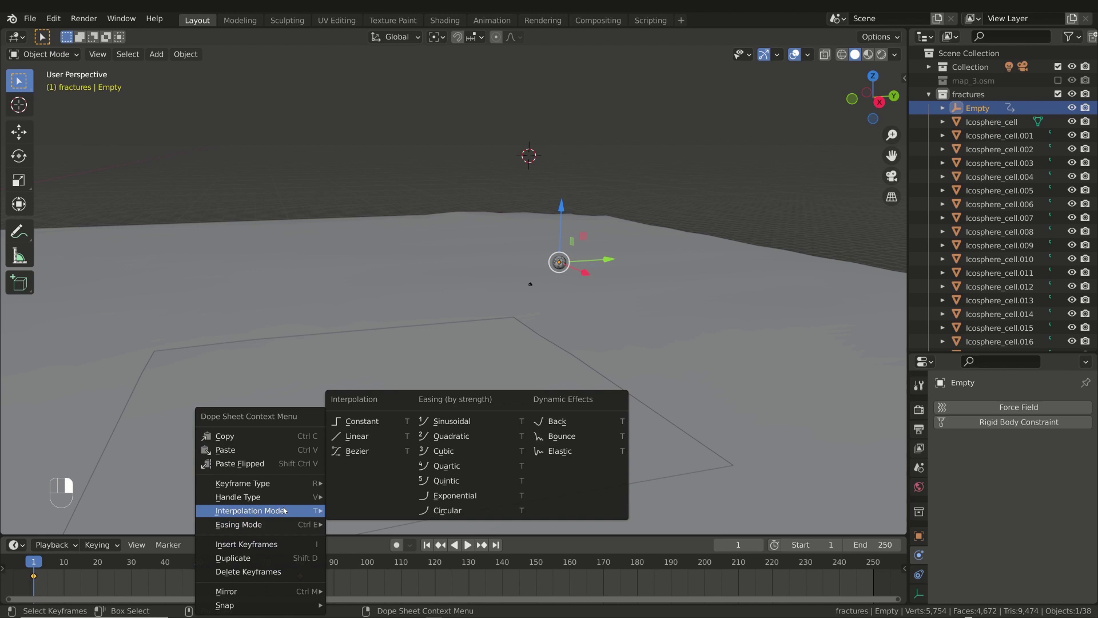
left_click(357, 436)
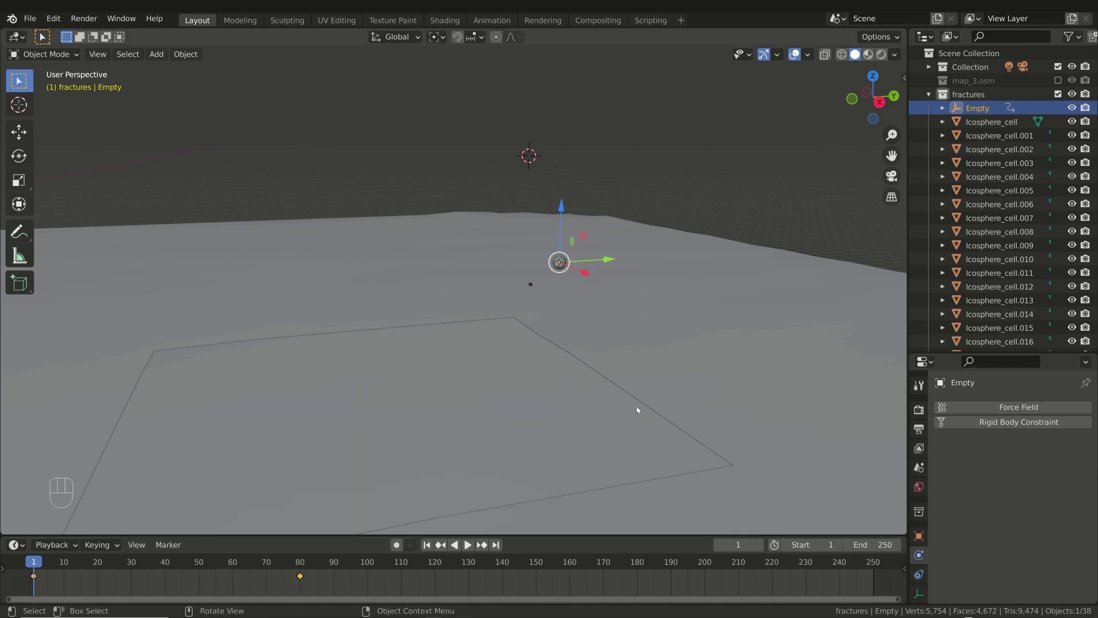
Play the animation to check the empty's motion, and return to frame 1
key("space")
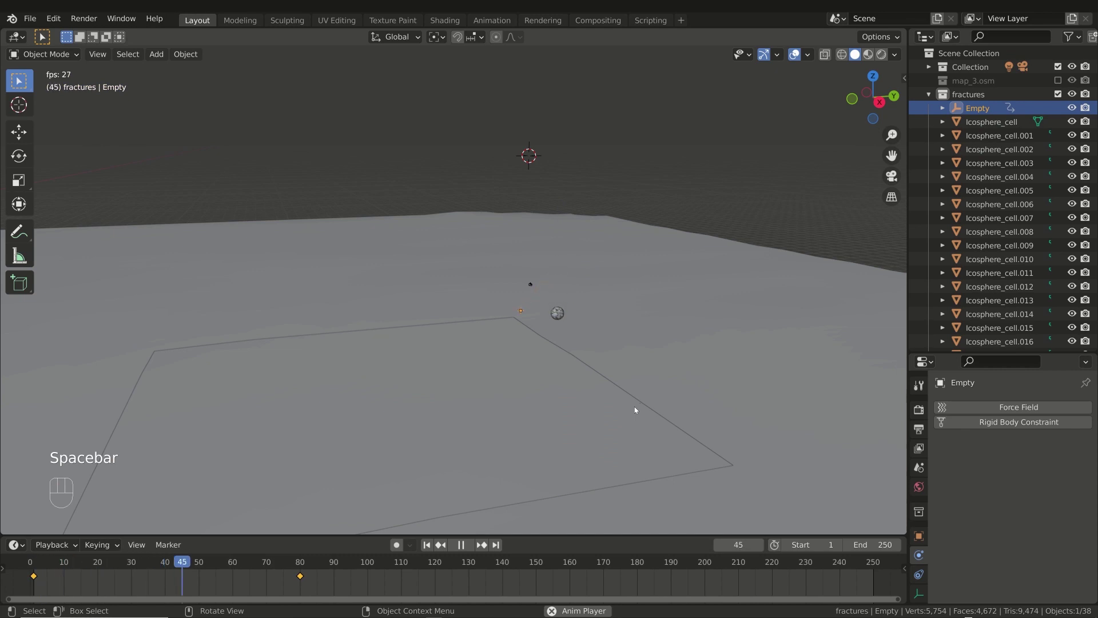
key("space")
left_click(427, 545)
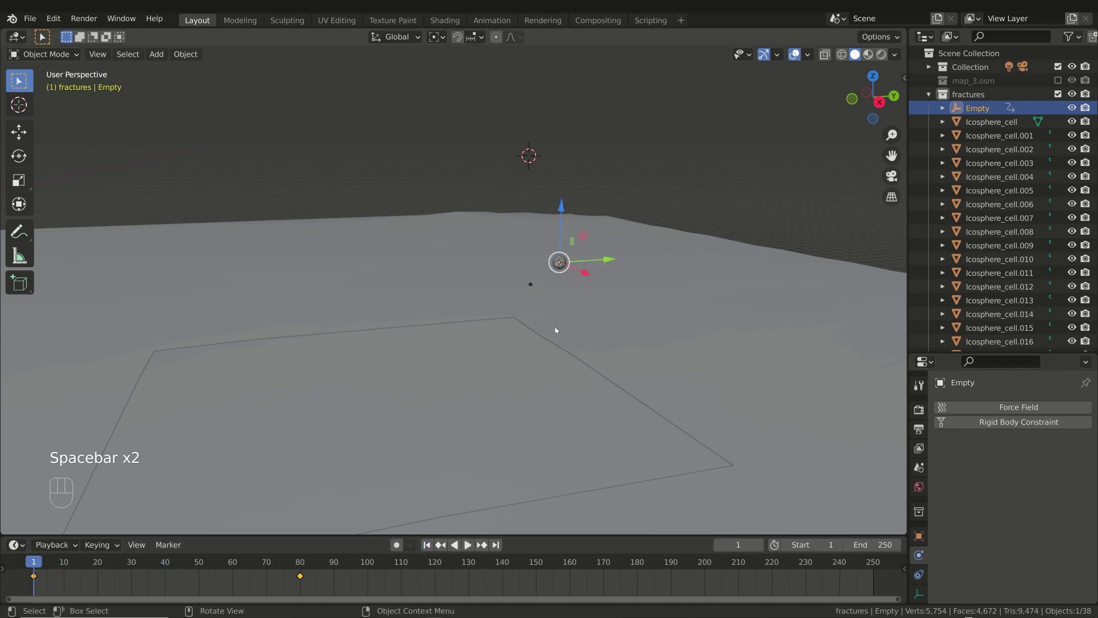
Parent all the icosphere cells to the empty using Object (Keep Transform)
left_click(998, 148)
left_click(976, 109)
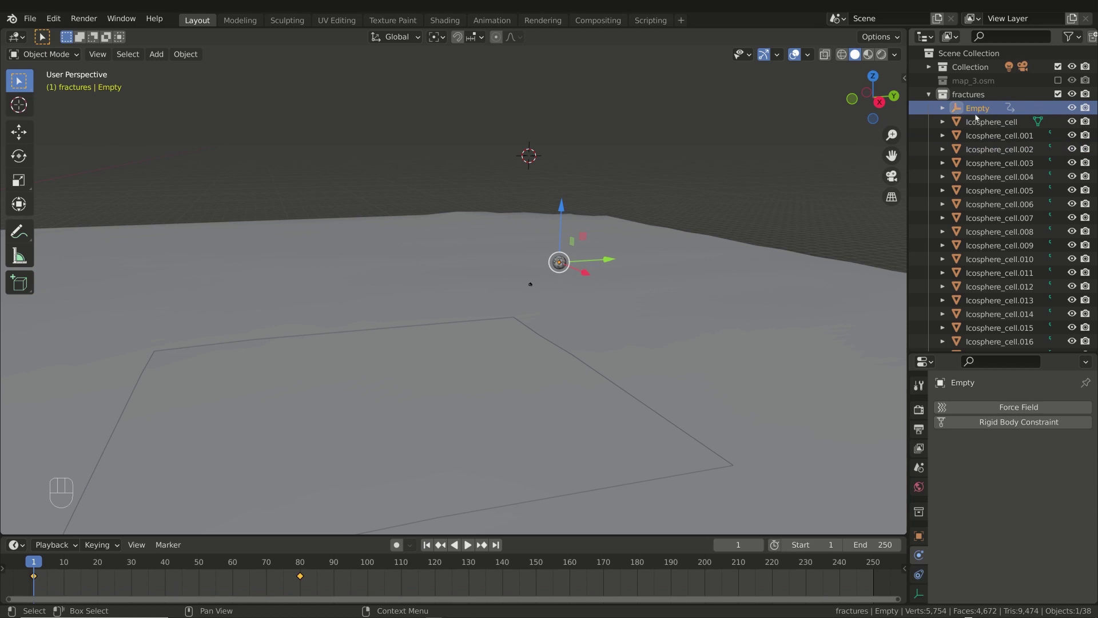
scroll(982, 116, "down", 10)
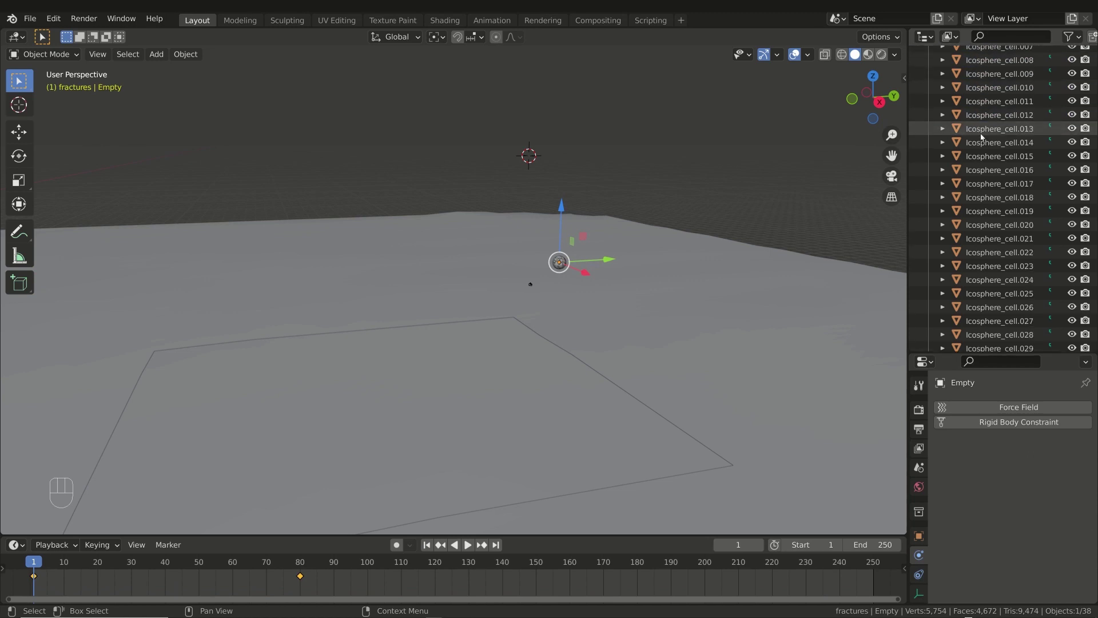
left_click(972, 292, "shift")
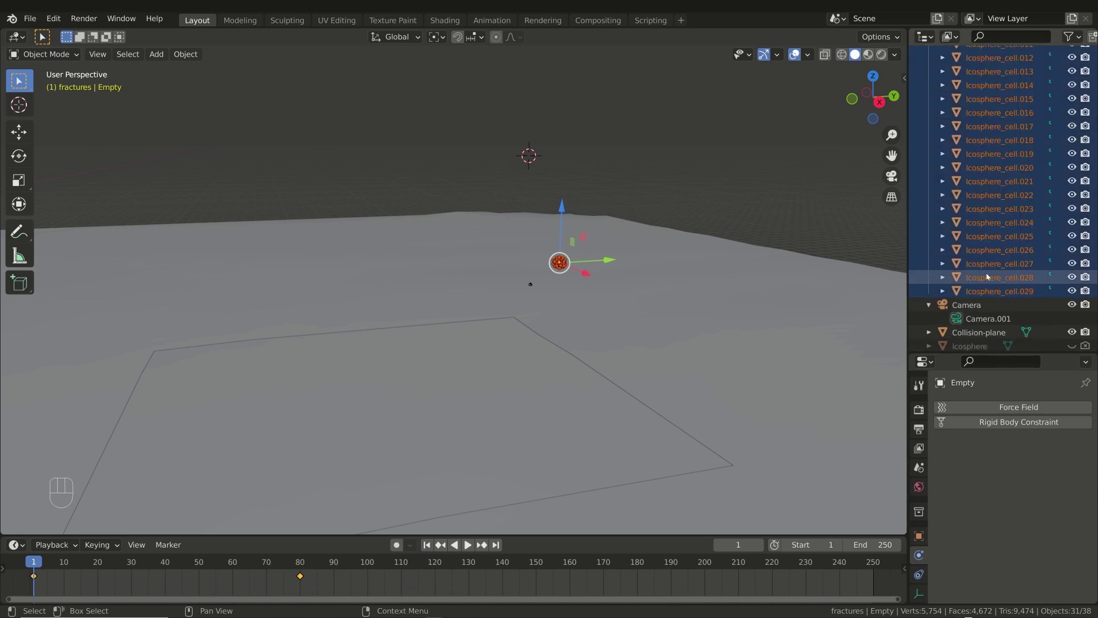
scroll(972, 286, "up", 9)
scroll(981, 171, "up", 3)
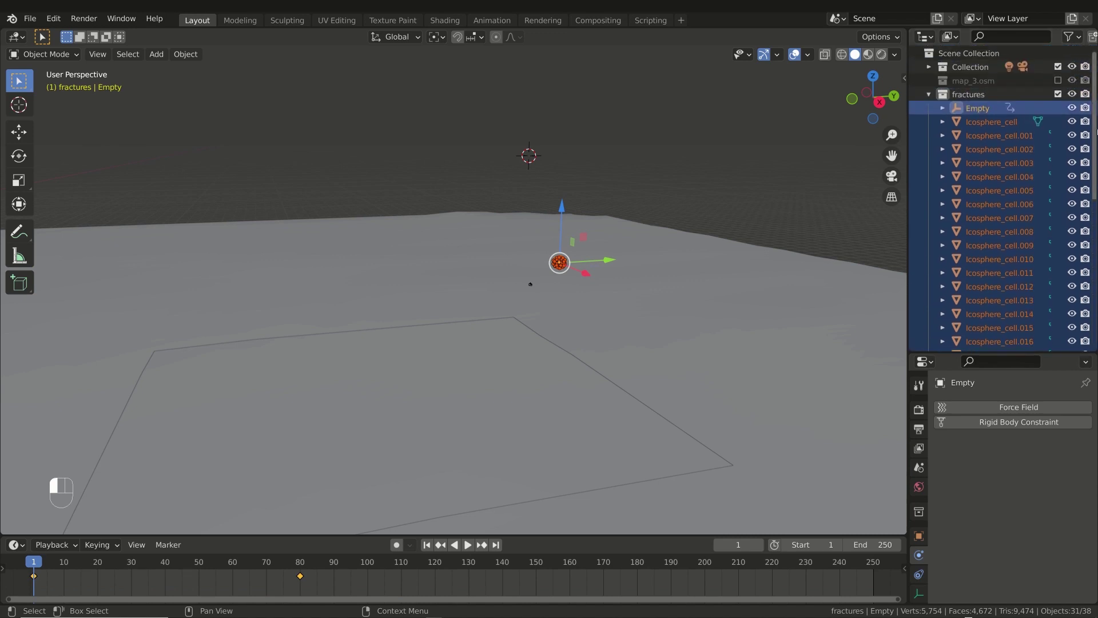
key("ctrl+p")
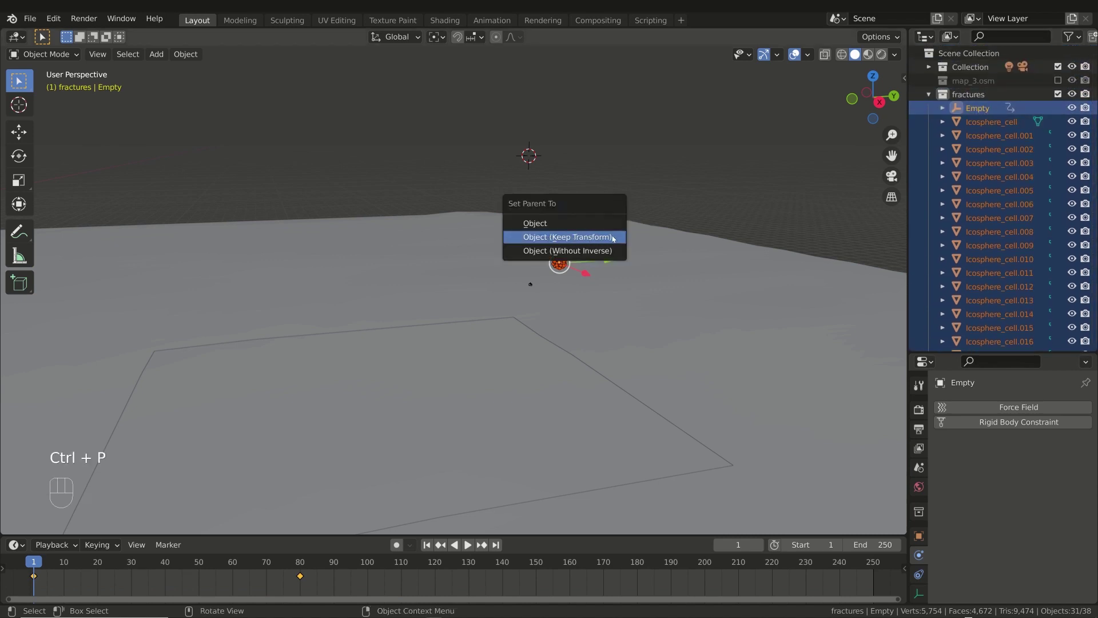
left_click(617, 239)
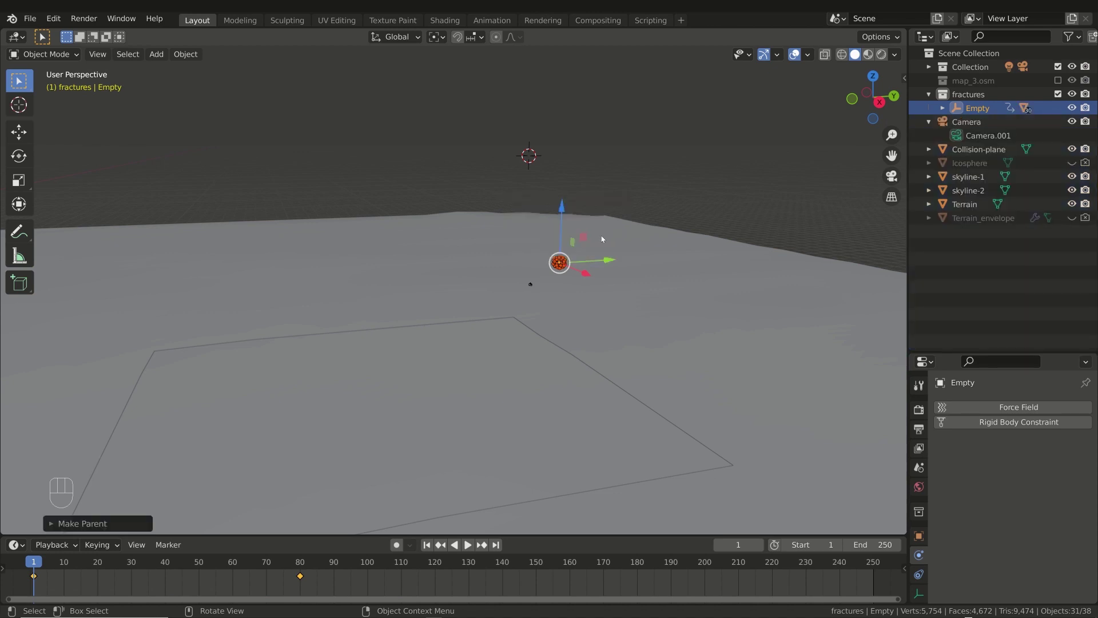
Examine the cells parented under the empty and play the animation
left_click(942, 108)
left_click(942, 108)
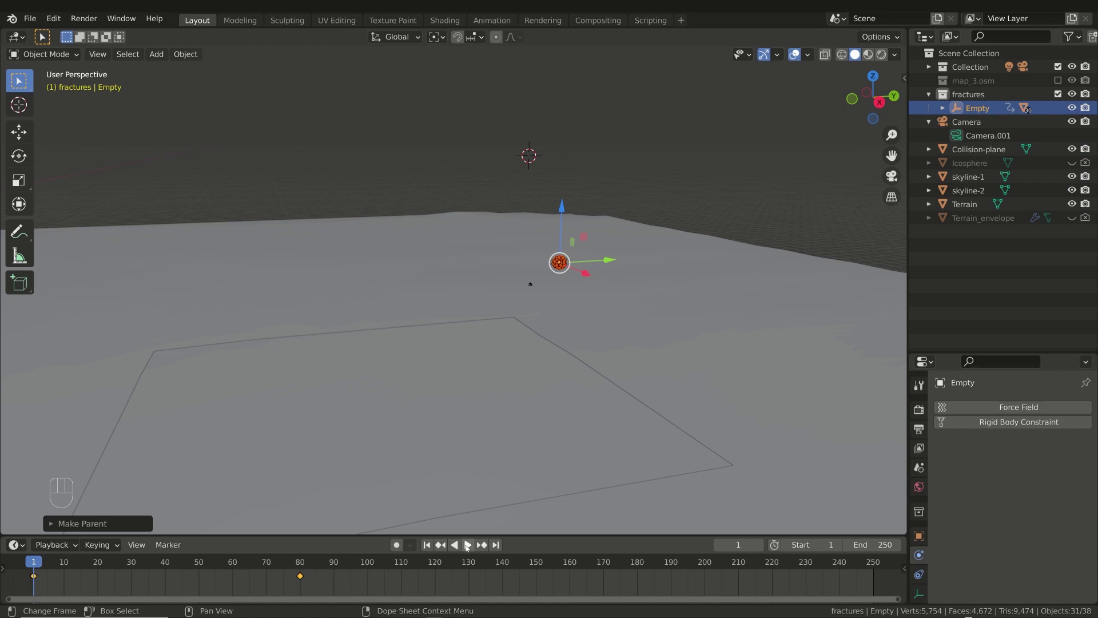
left_click(467, 545)
Select all the fragments from Icosphere_cell to Icosphere_cell.029 and enable the rigid body Animated option for all of them
left_click(559, 270)
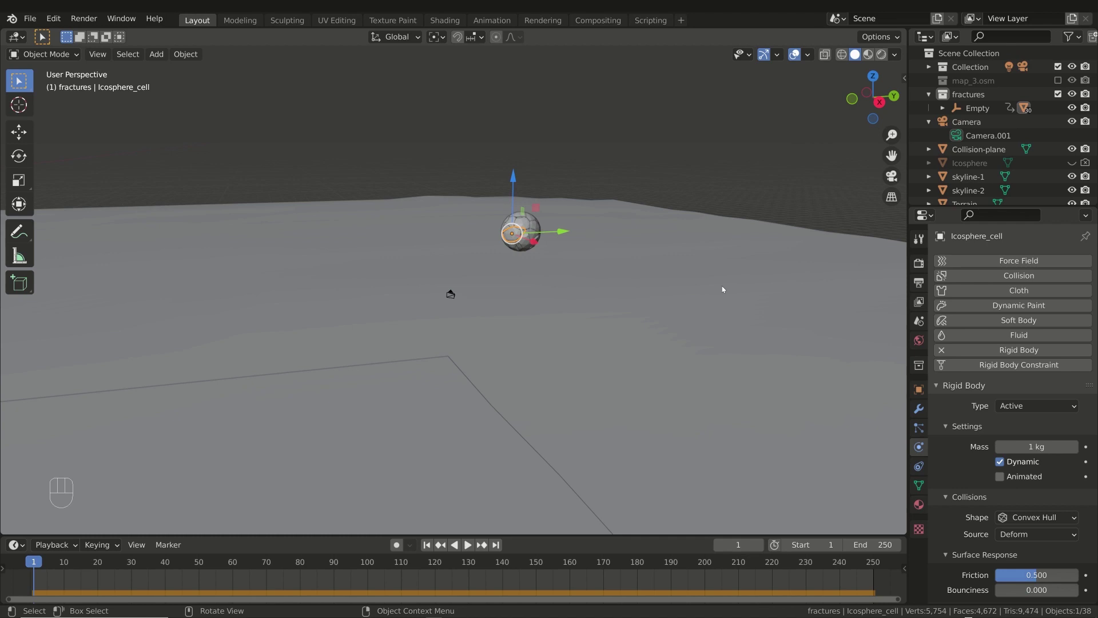
left_click(942, 109)
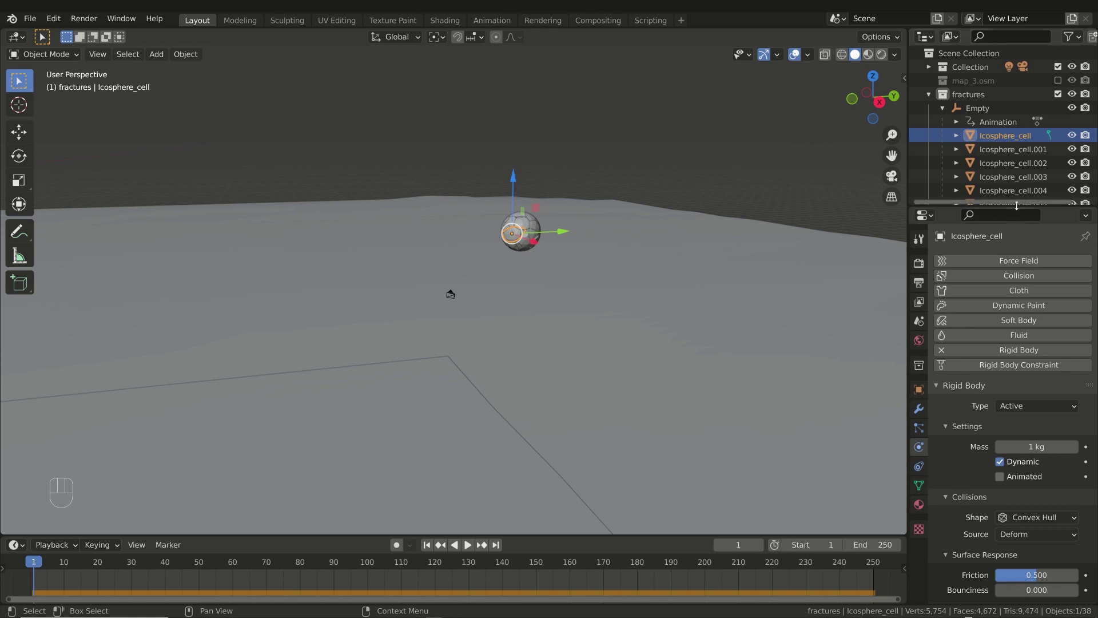
left_click_drag(1017, 206, 1017, 224)
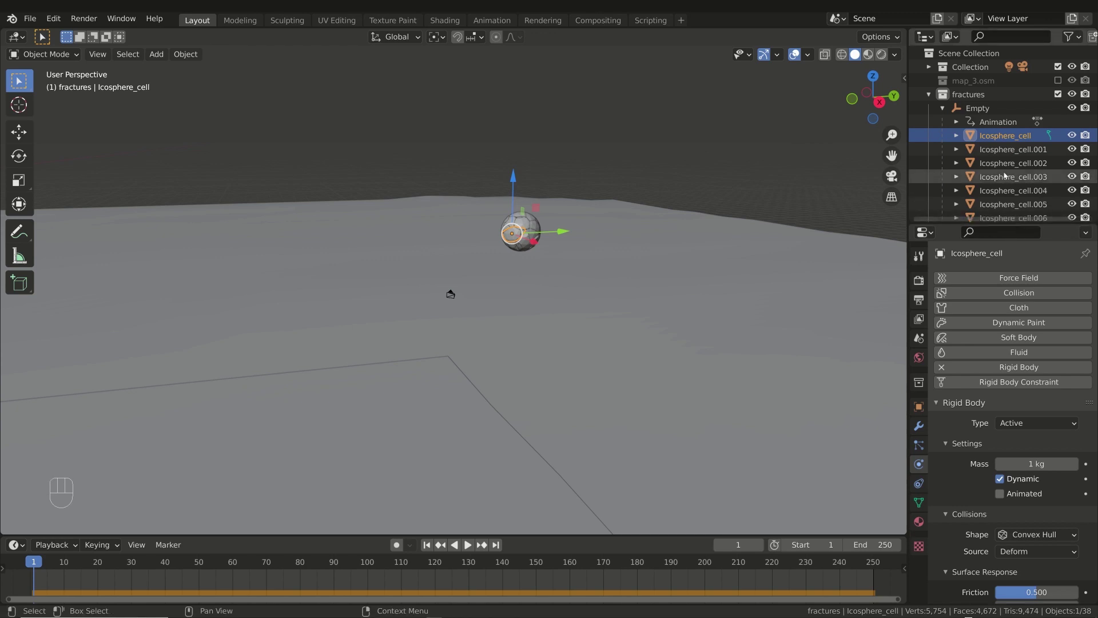
left_click(972, 136)
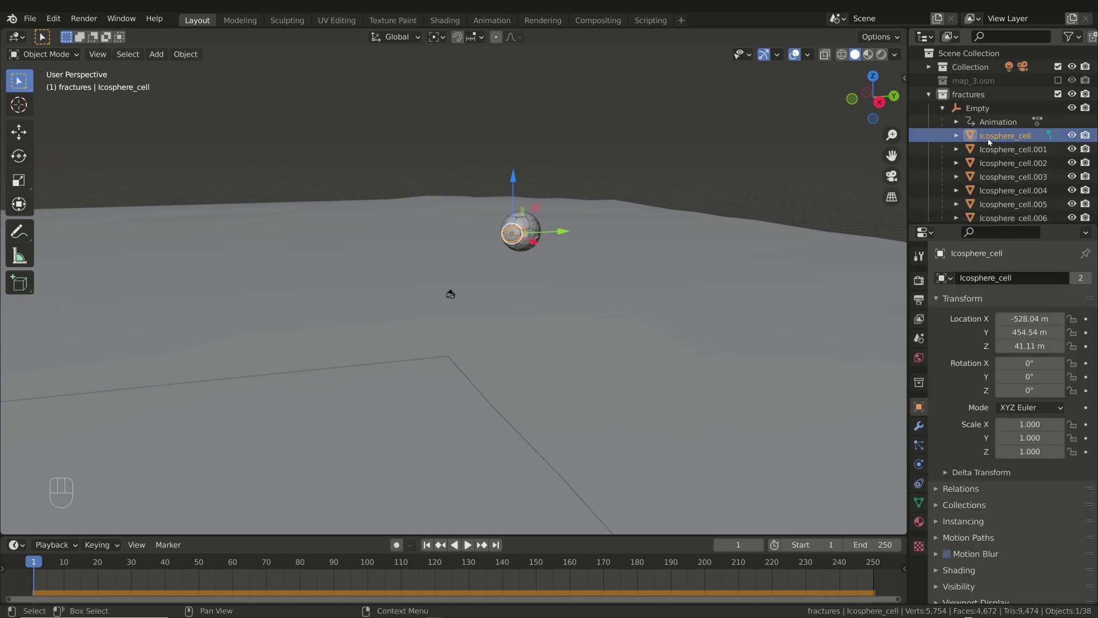
scroll(989, 141, "down", 10)
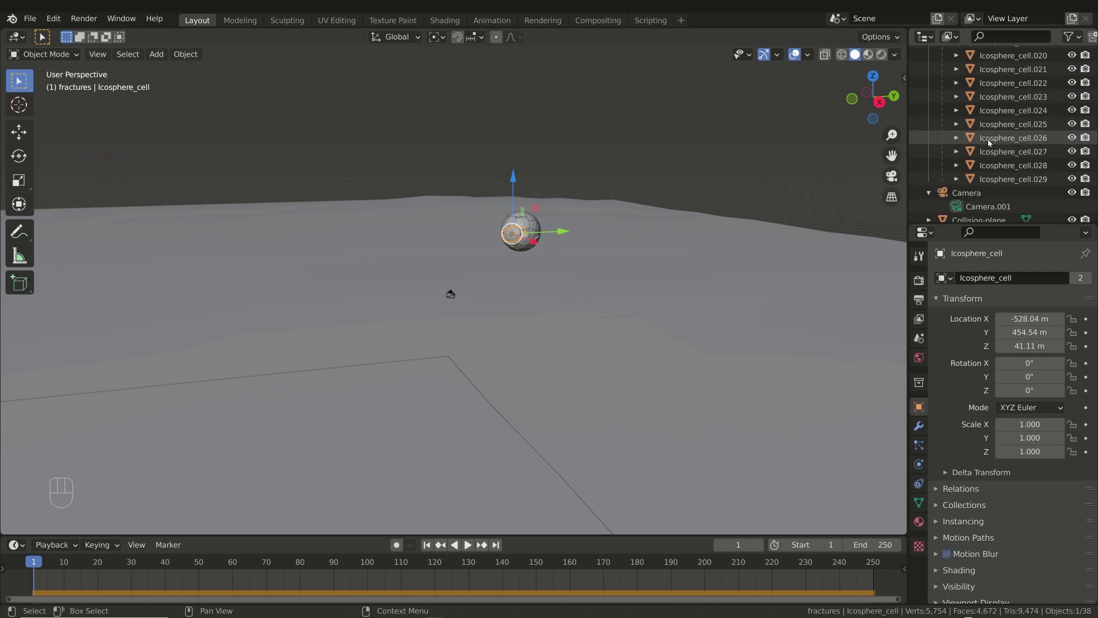
key("shift")
left_click(1002, 180, "shift")
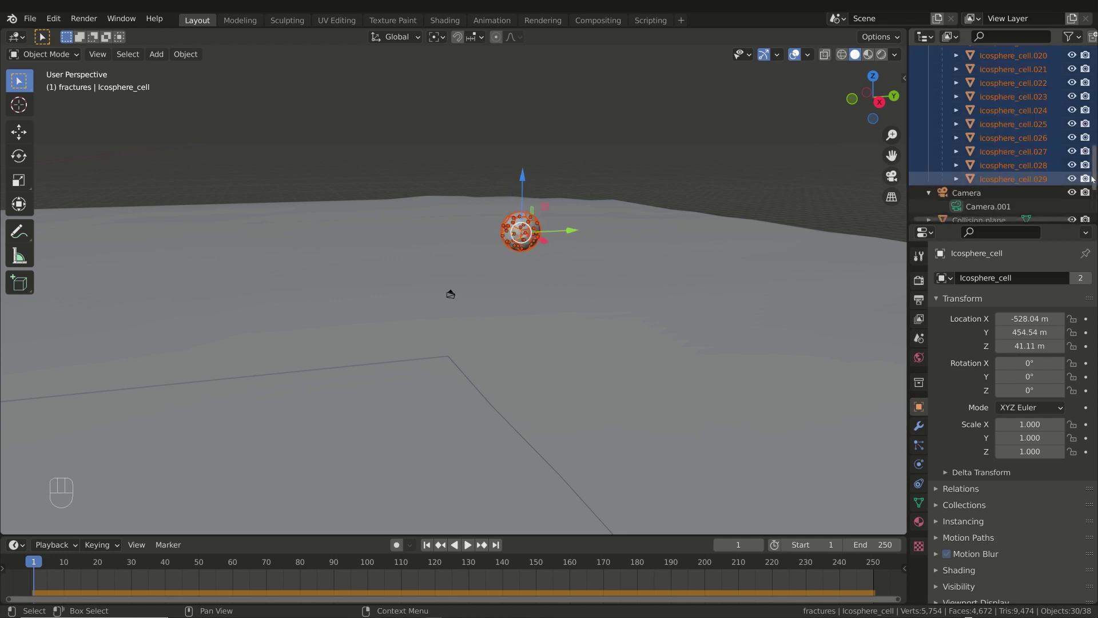
scroll(1095, 178, "up", 10)
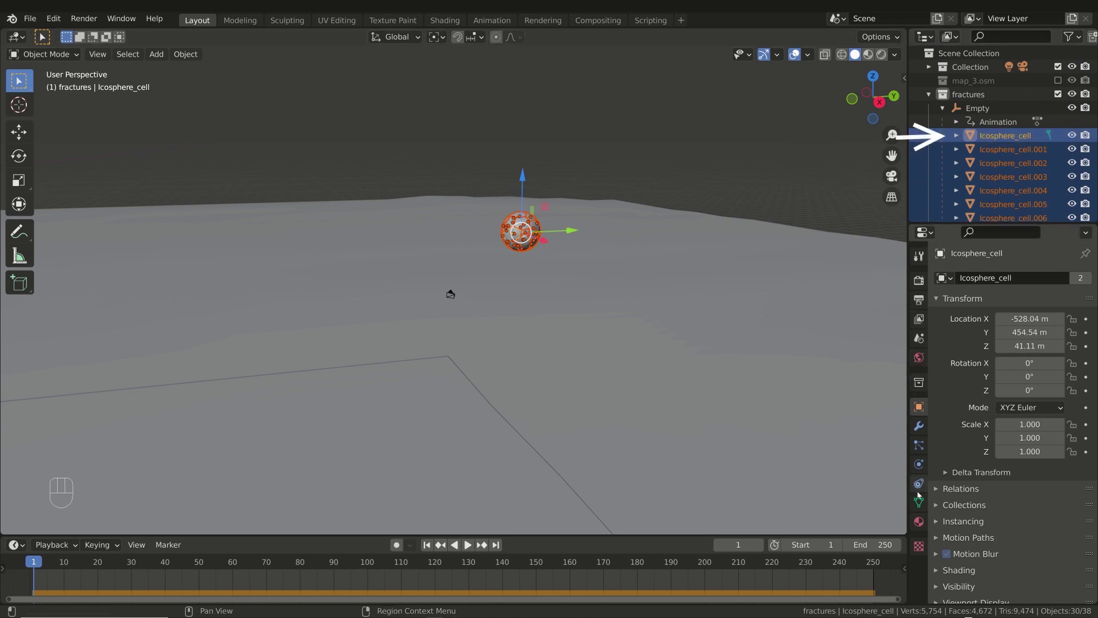
left_click(920, 464)
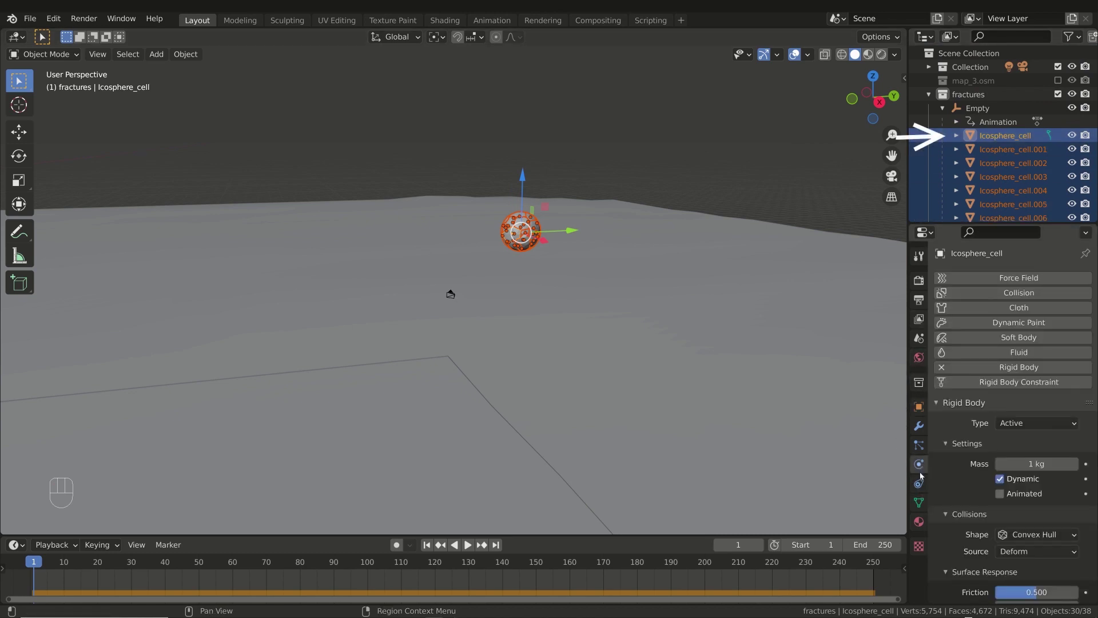
scroll(1094, 375, "down", 2)
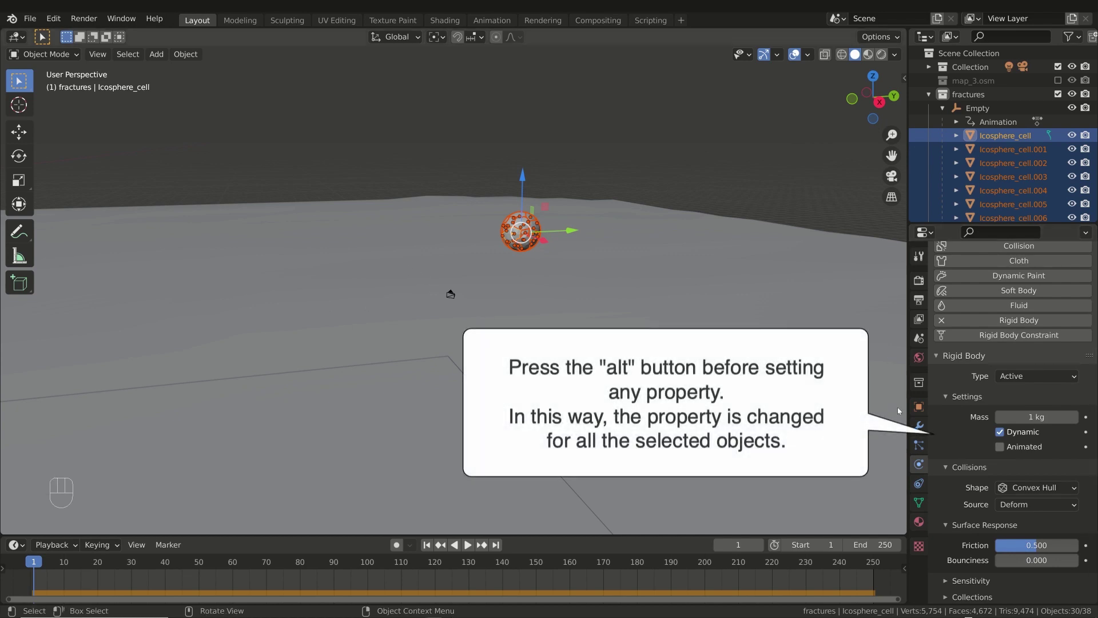
key("alt")
left_click(1000, 447, "alt")
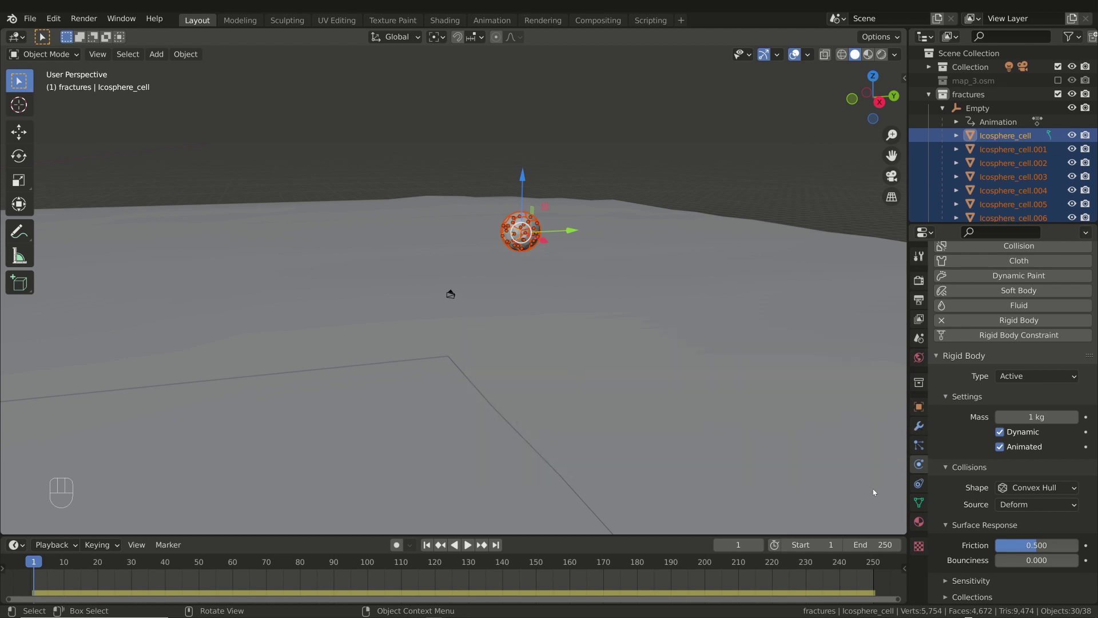
right_click(1039, 446)
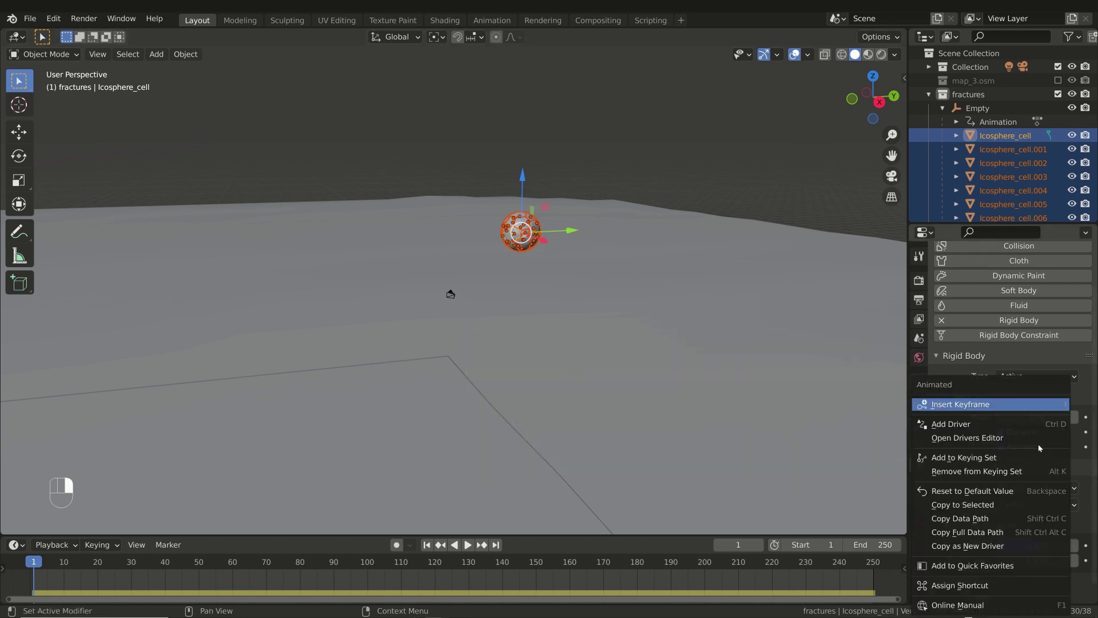
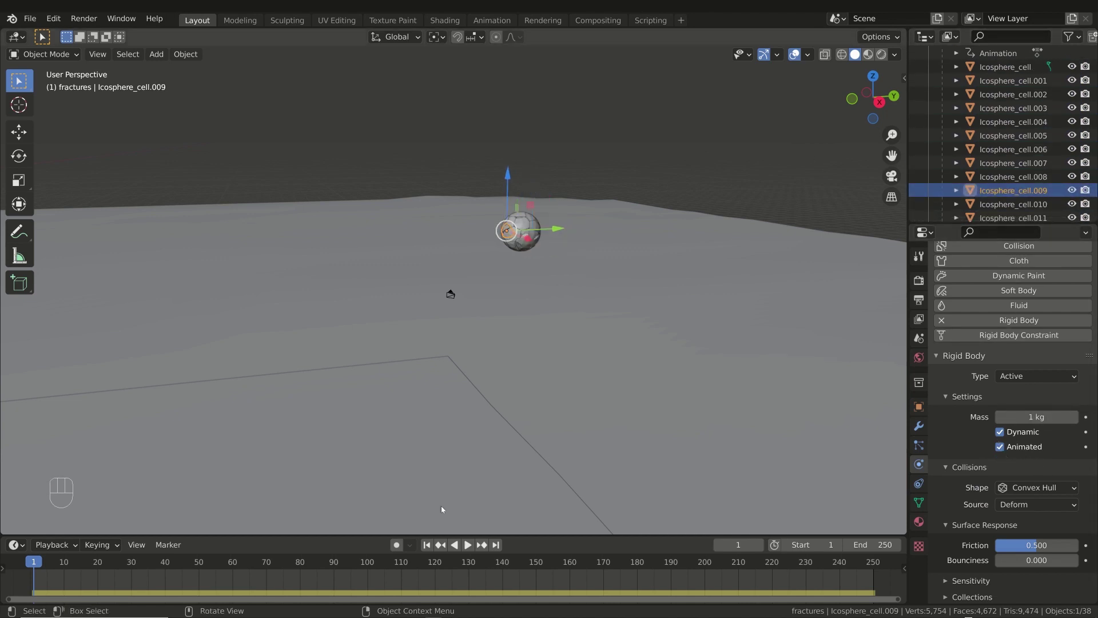
Play the animation from frame 1 to check how the fragments follow the empty toward the collision plane
left_click(428, 545)
middle_click_drag(530, 360, 569, 261)
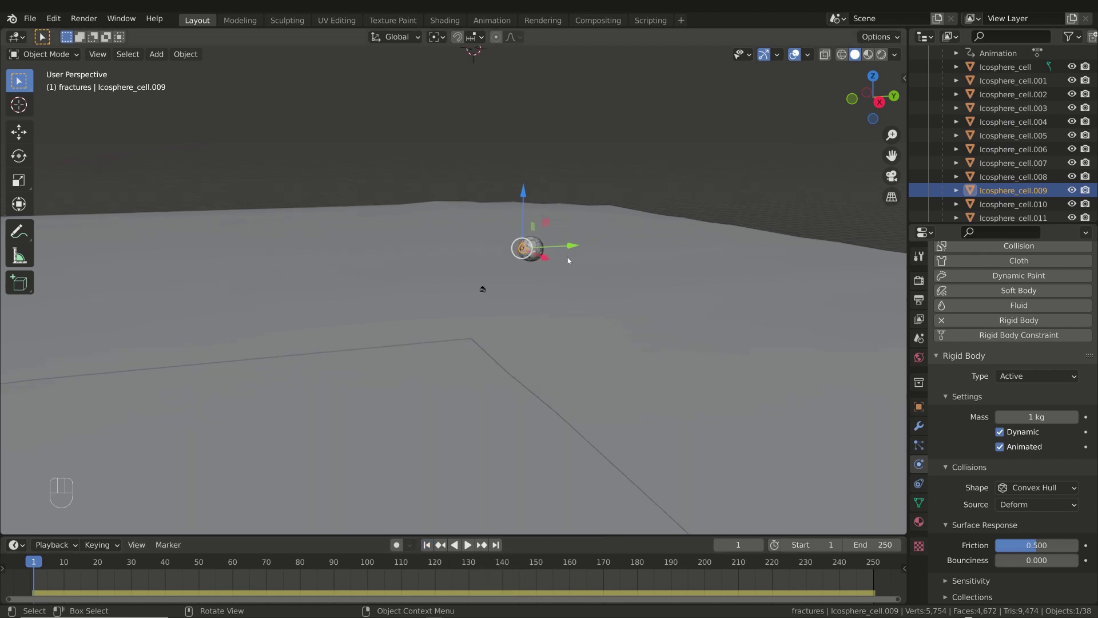
key("space")
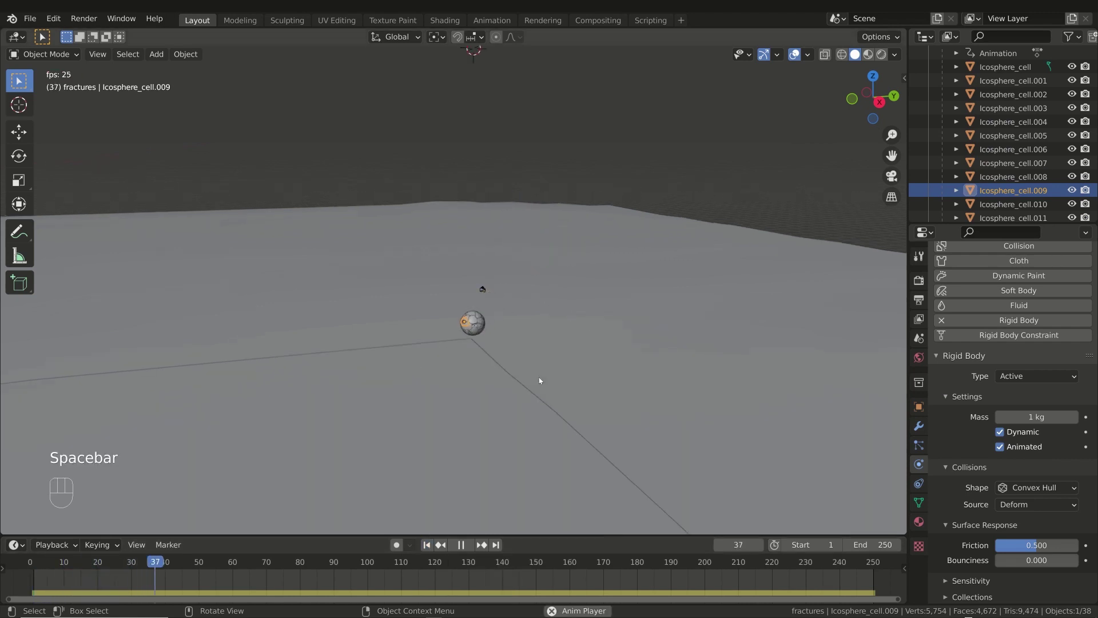
middle_click_drag(517, 379, 490, 360)
key("shift+Left")
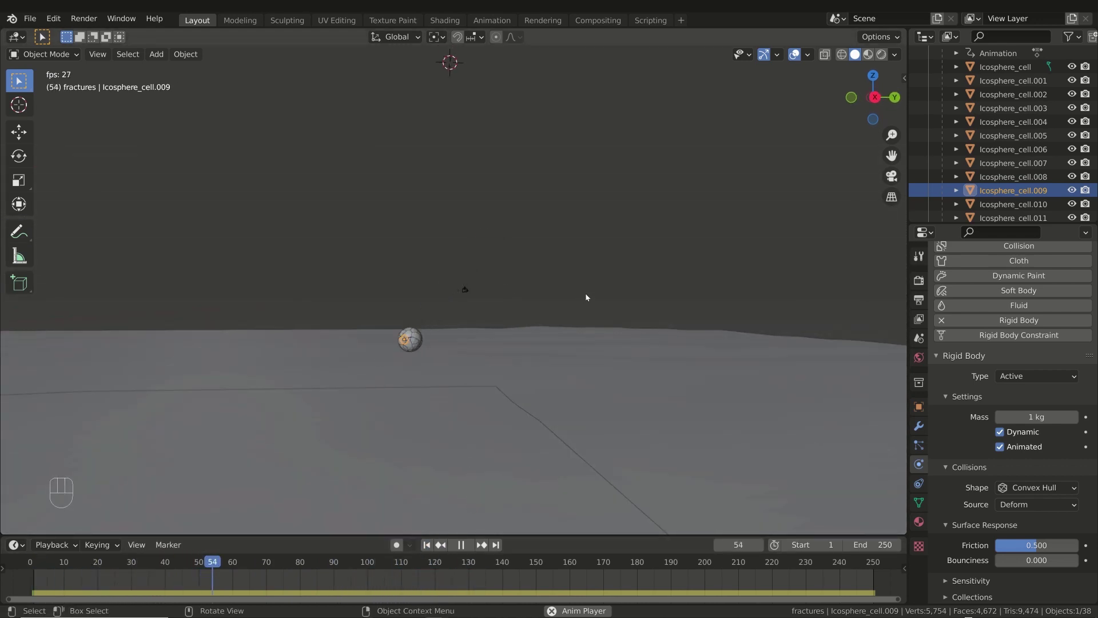
key("space")
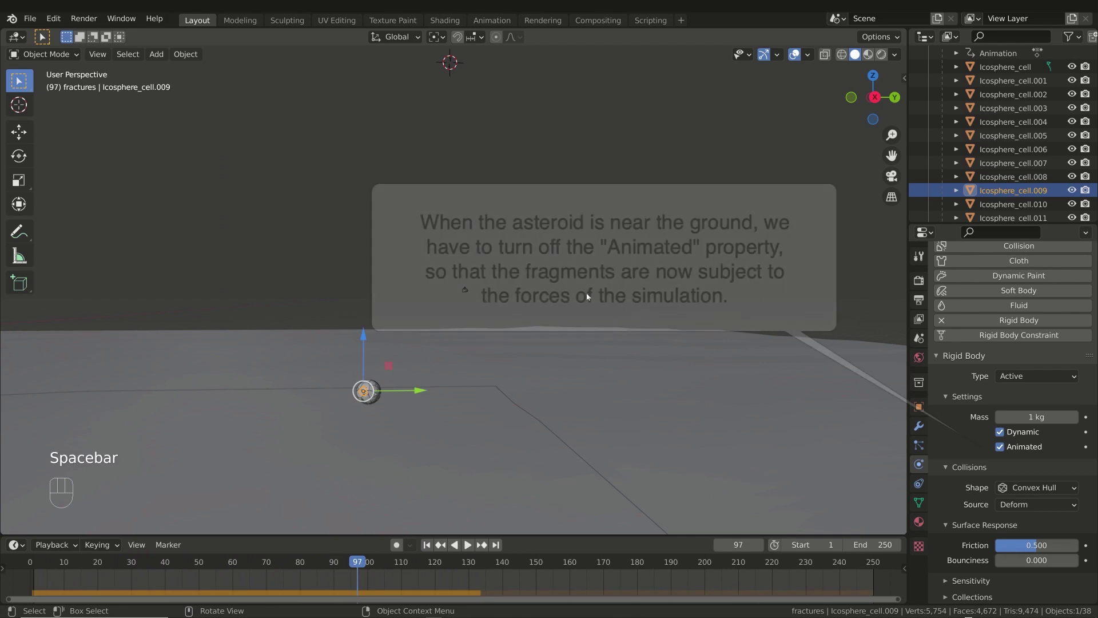
left_click(587, 296)
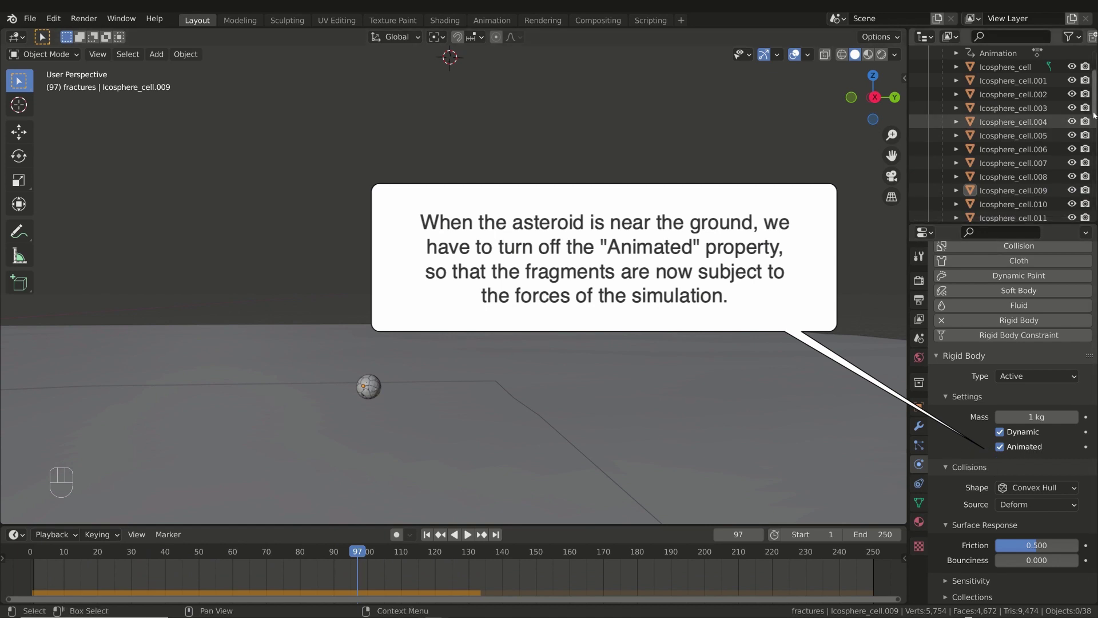
Select Icosphere_cell, go to frame 80, and keyframe its enabled rigid body Animated property
left_click_drag(1095, 109, 1094, 97)
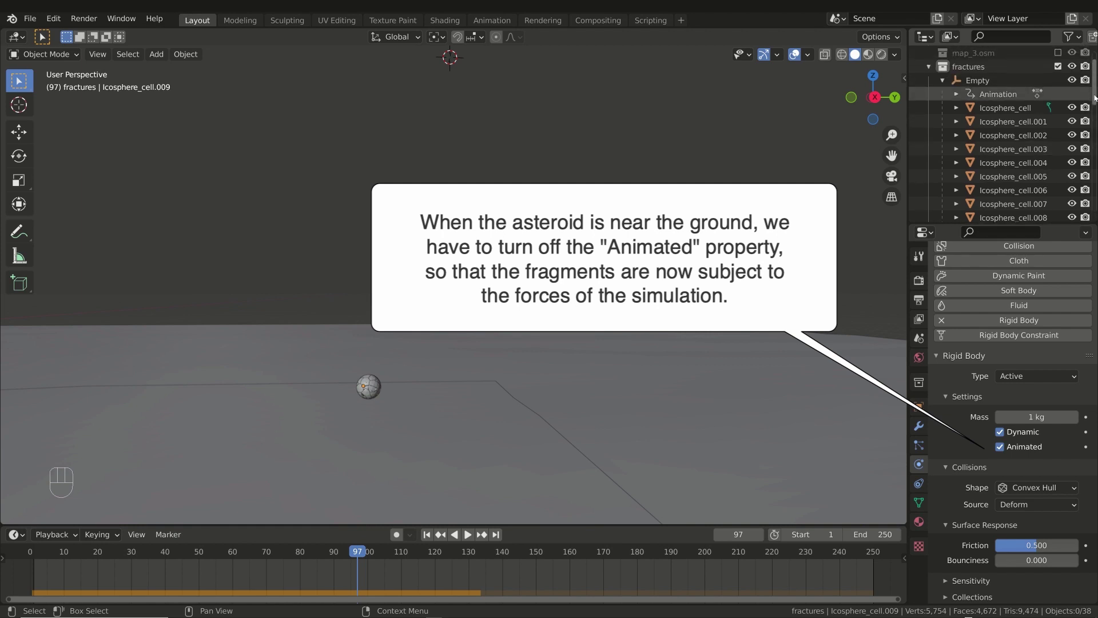
left_click(1001, 110)
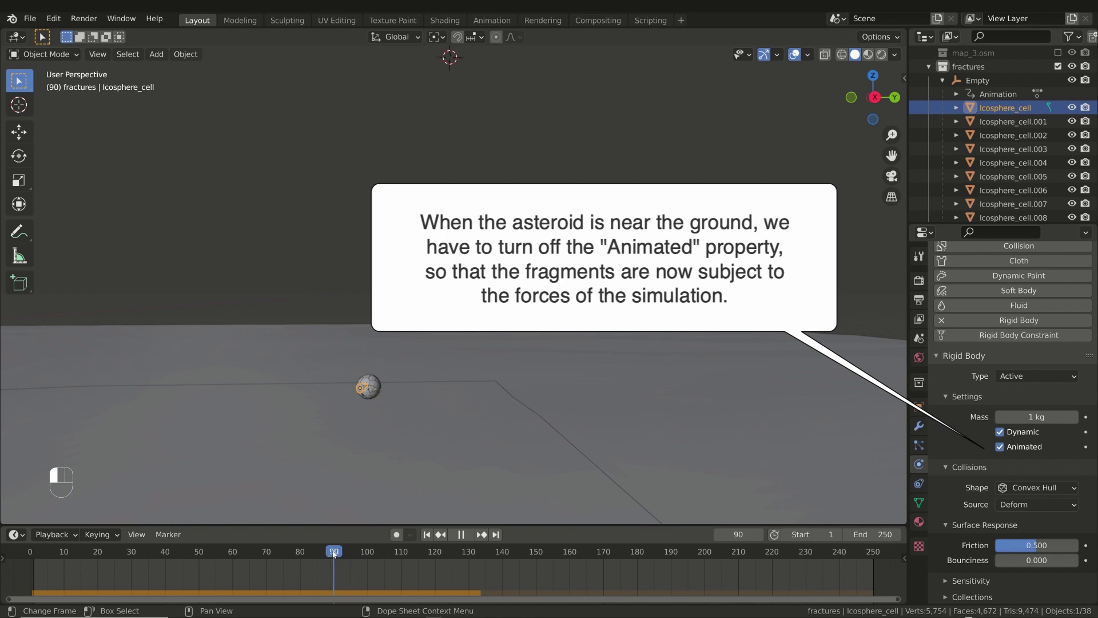
left_click_drag(303, 554, 303, 553)
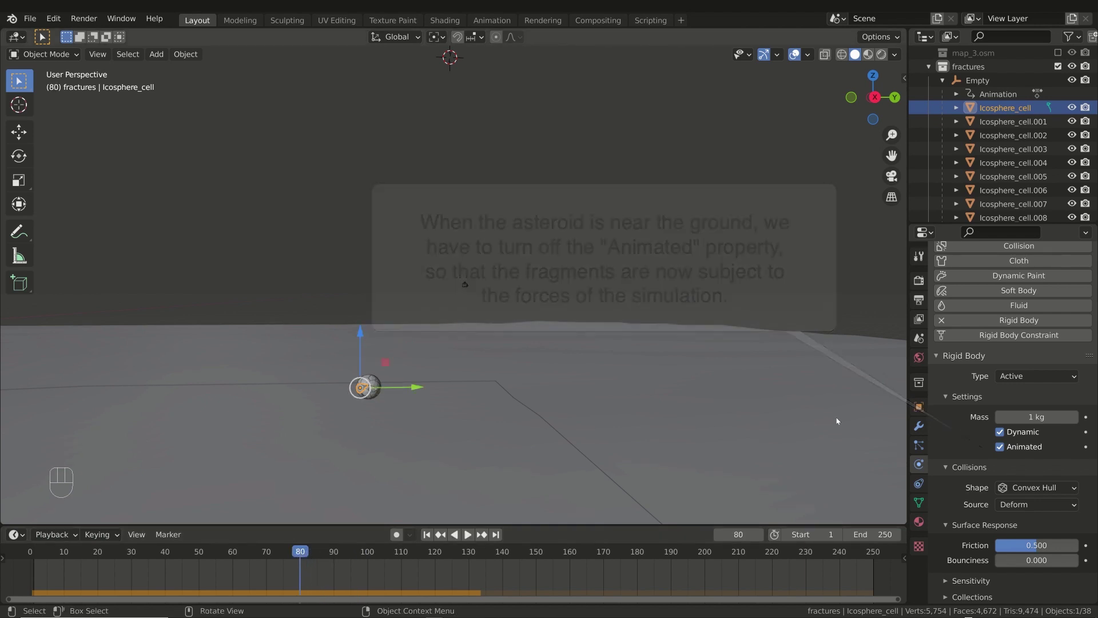
left_click(1085, 447)
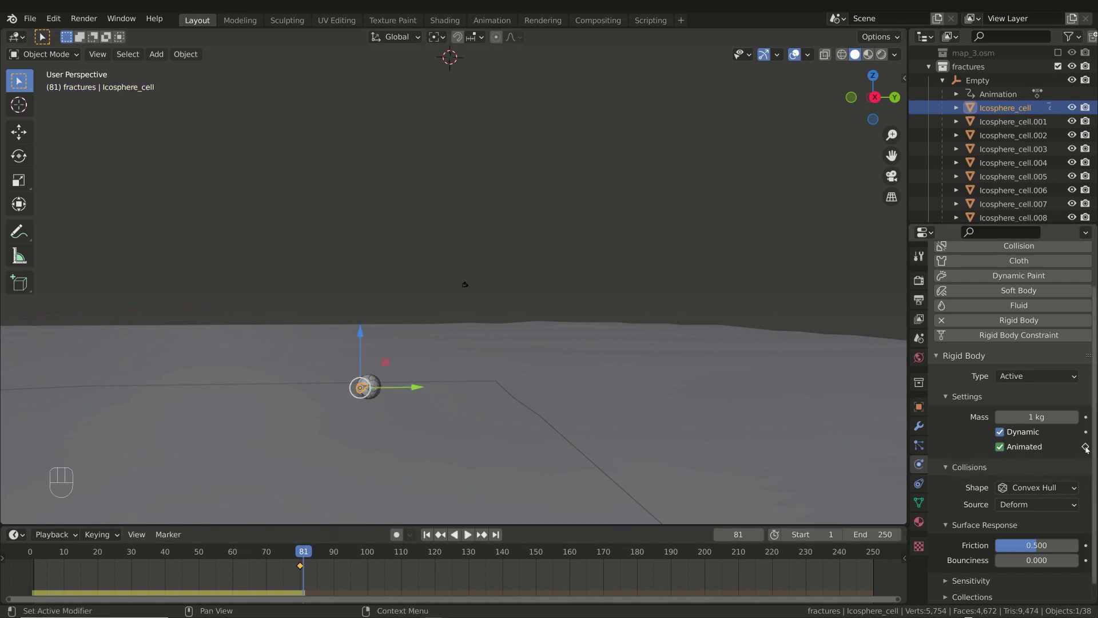
Disable the rigid body Animated property of Icosphere_cell at frame 81 and keyframe the disabled state
right_click(1035, 447)
left_click(960, 423)
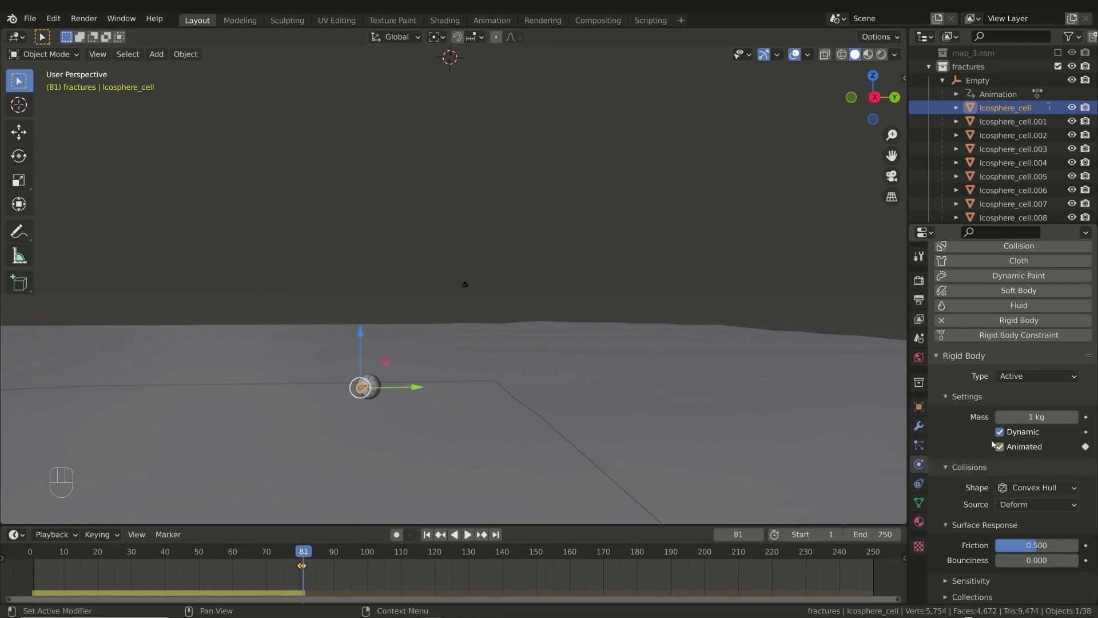
key("space")
left_click_drag(307, 554, 301, 554)
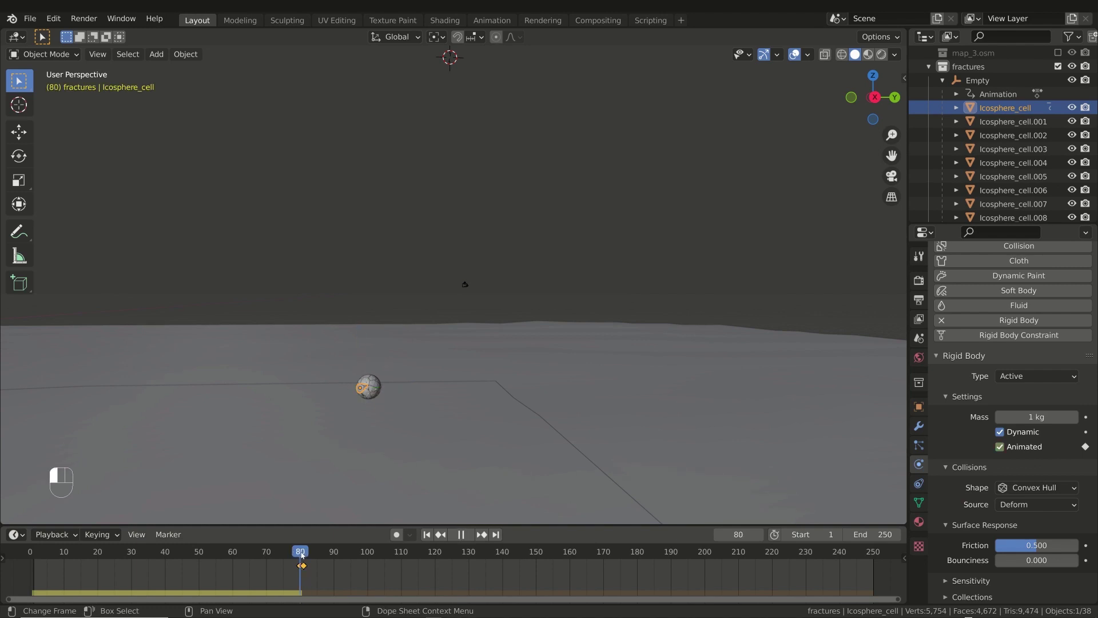
key("space")
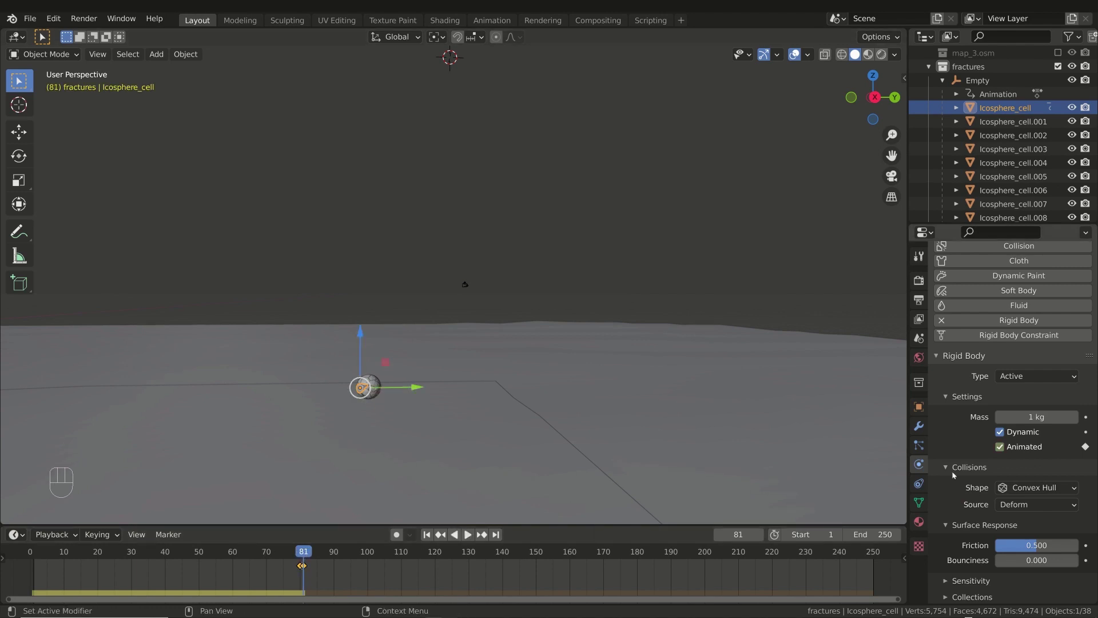
right_click(1002, 450)
left_click(959, 406)
Select all fragments from Icosphere_cell to Icosphere_cell.029 and link the animation data of Icosphere_cell to them
left_click_drag(1094, 80, 1095, 179)
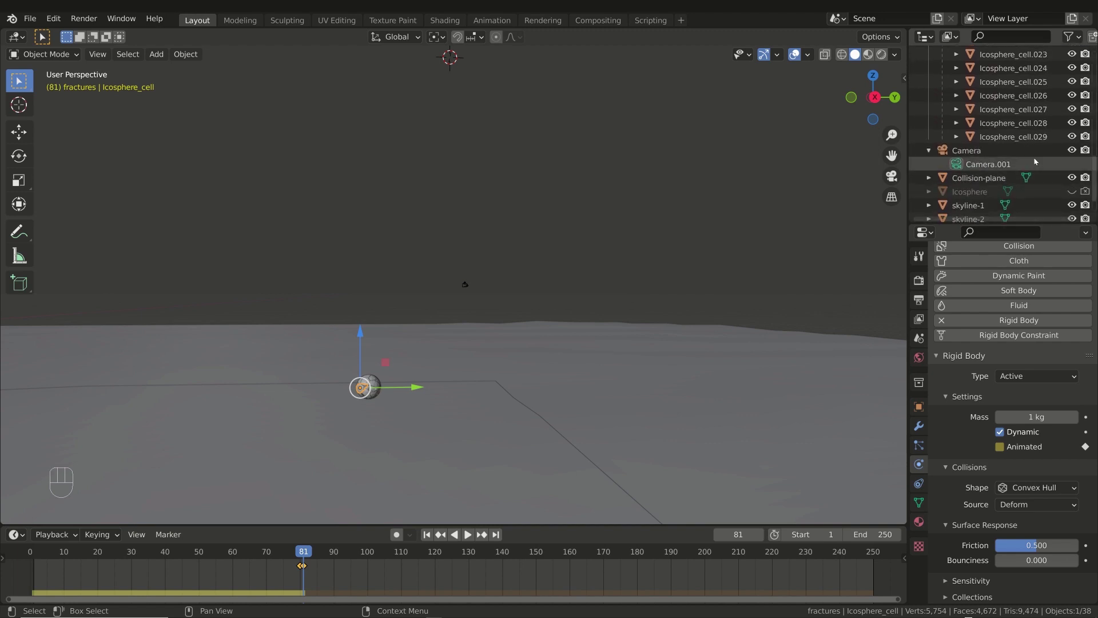
left_click(1010, 136, "shift")
left_click_drag(1094, 179, 1095, 60)
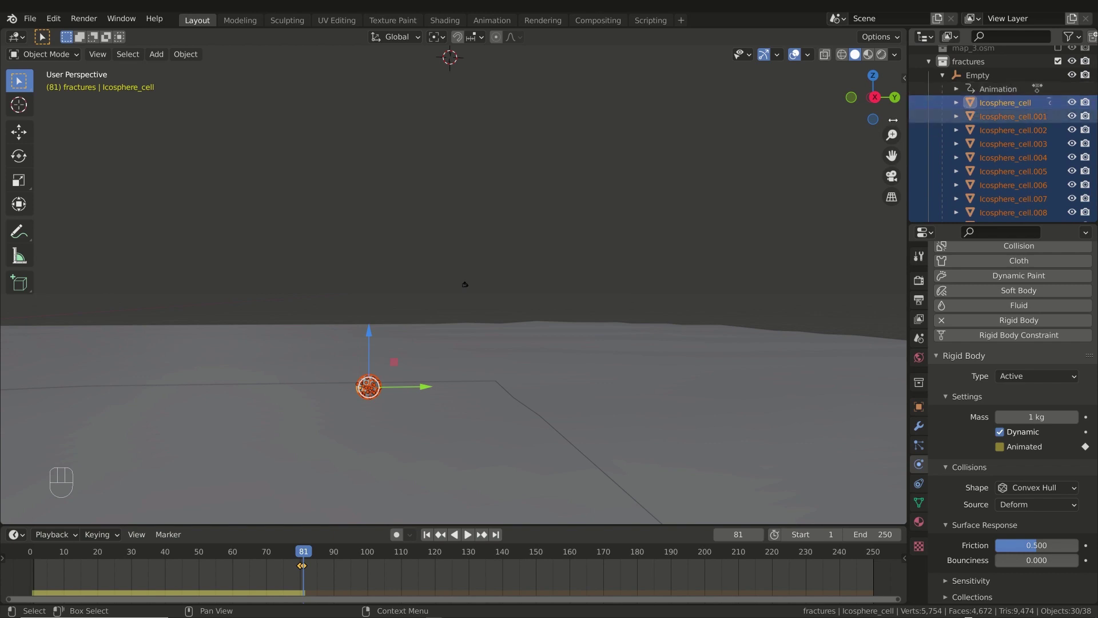
left_click(192, 55)
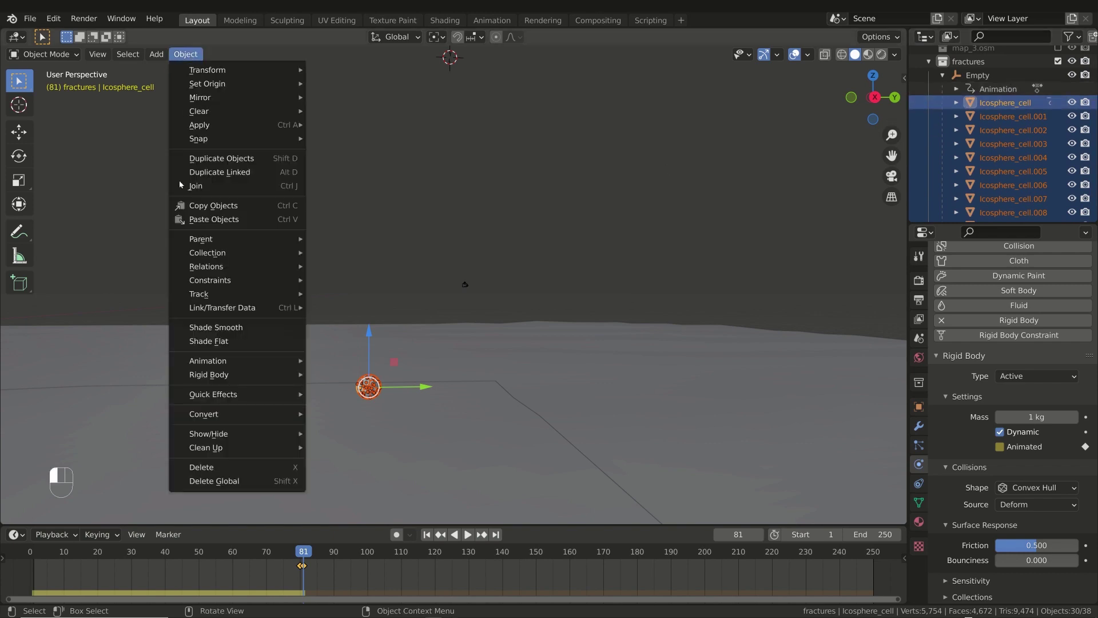
mouse_move(226, 312)
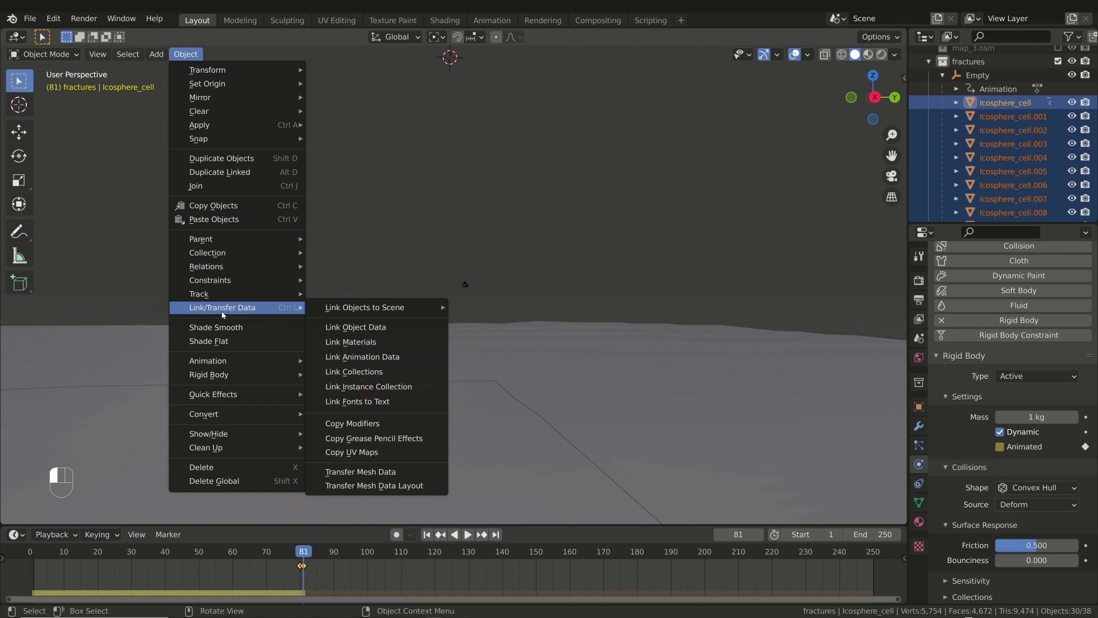
left_click(368, 357)
Deselect everything and play the simulation from frame 1, viewing the fragments' impact on the collision plane from two angles
key("shift+Left")
left_click(526, 261)
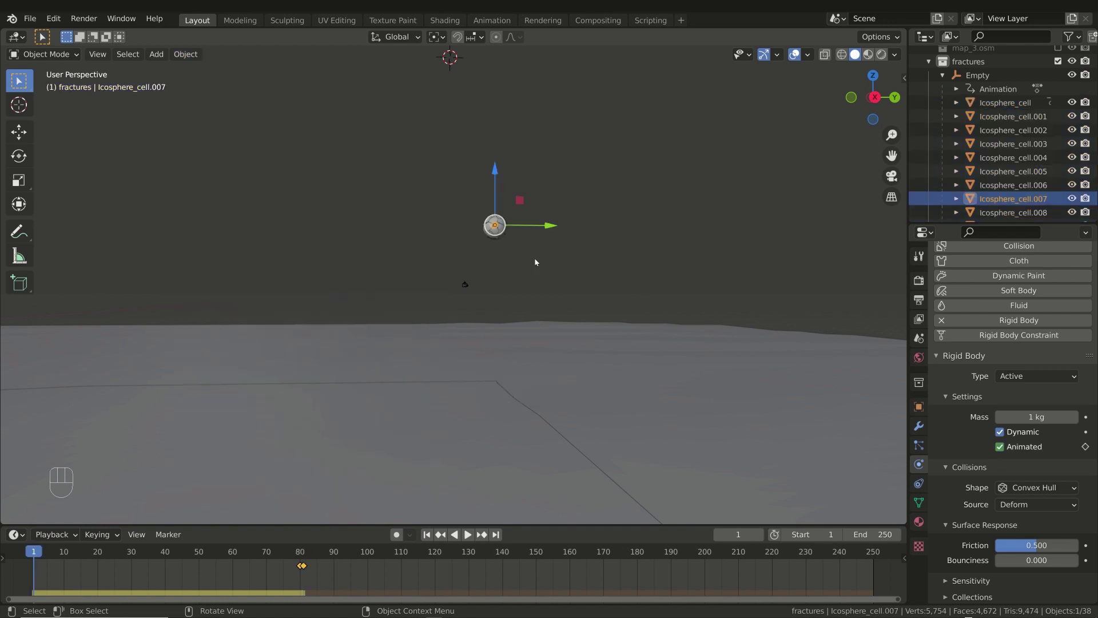
left_click(640, 229)
key("space")
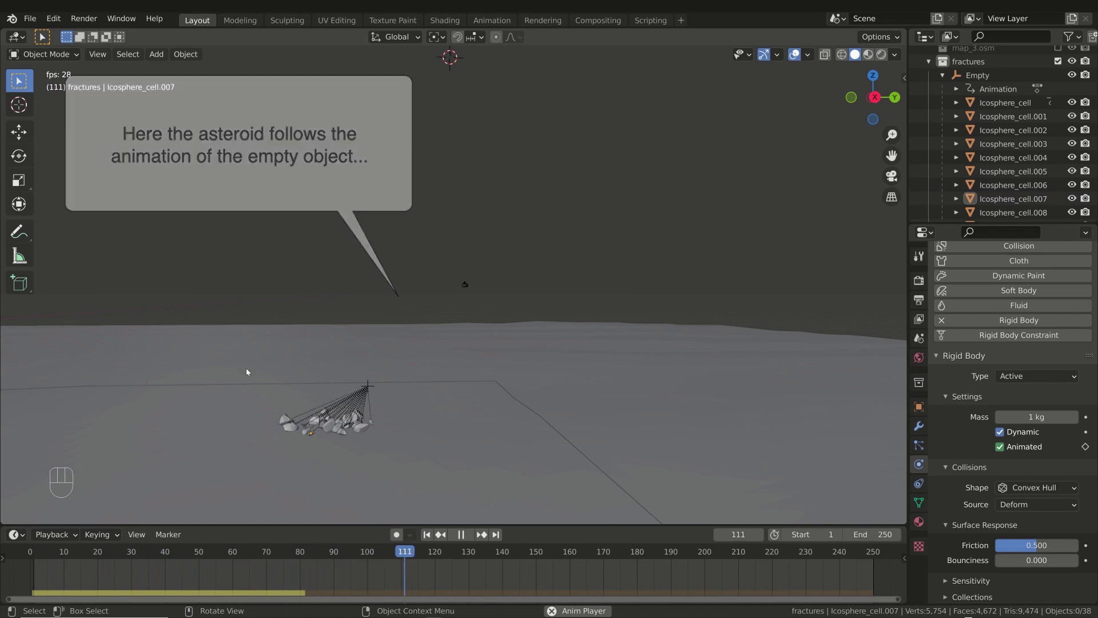
key("space")
middle_click_drag(412, 401, 572, 383)
left_click(427, 534)
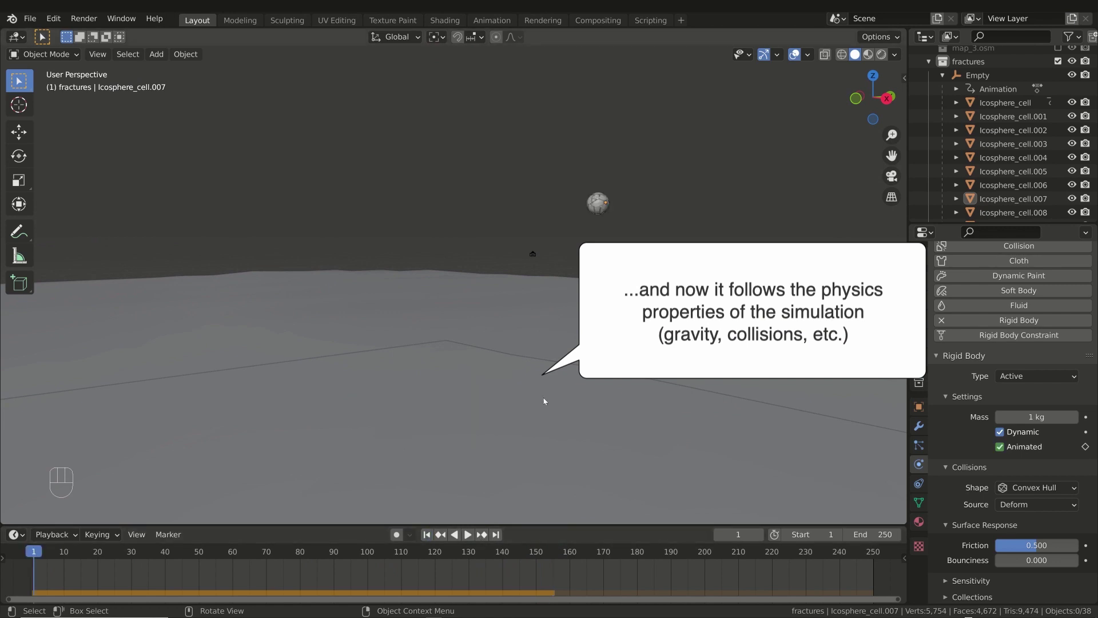
key("space")
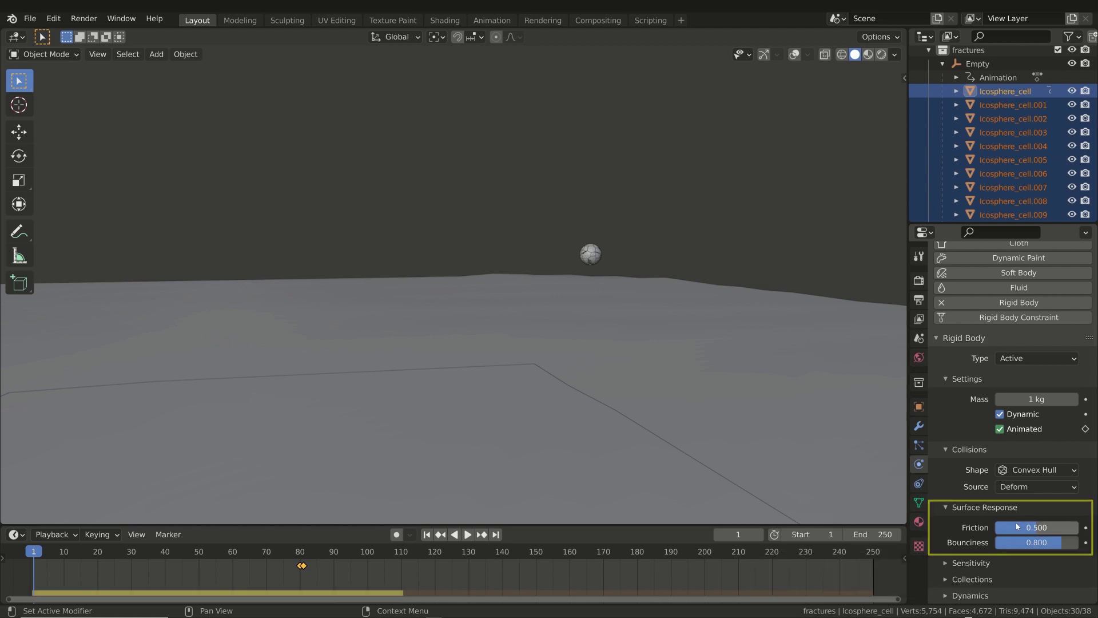
Set the bounciness of Icosphere_cell to 0.8 and copy the value to all selected fragments
key("Return")
right_click(1021, 544)
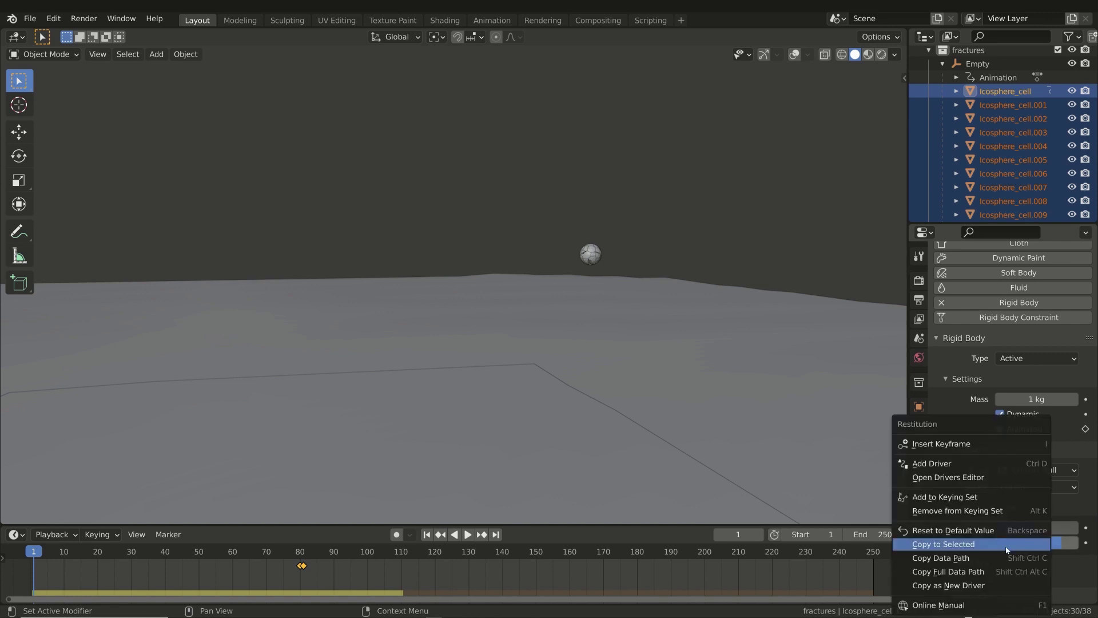
left_click(973, 544)
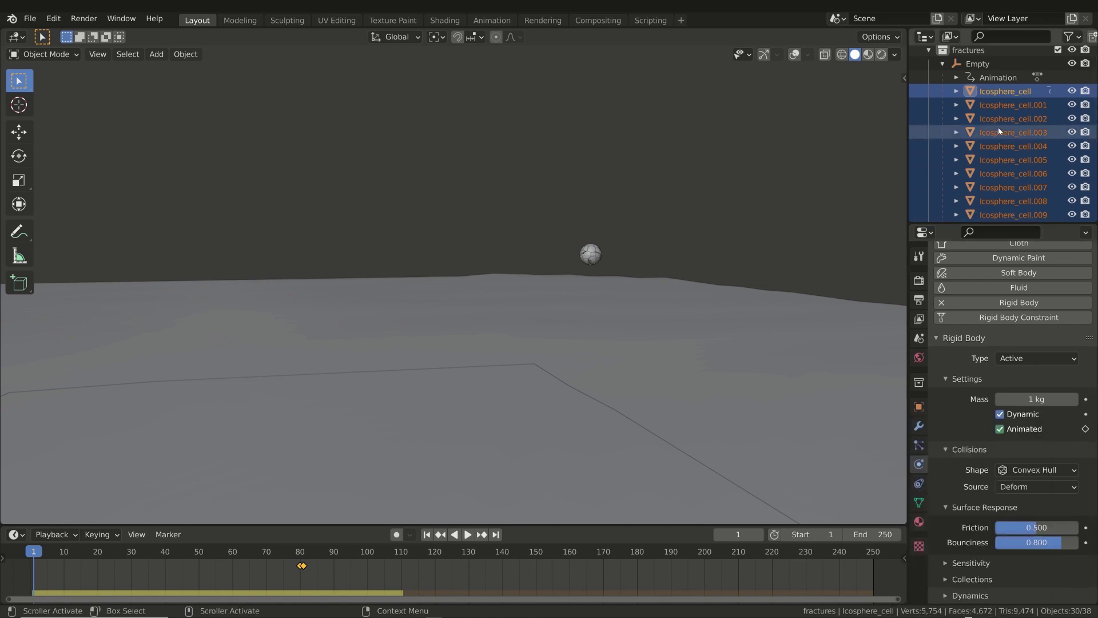
Play the simulation to check how the fragments bounce off the collision plane
left_click(632, 423)
key("space")
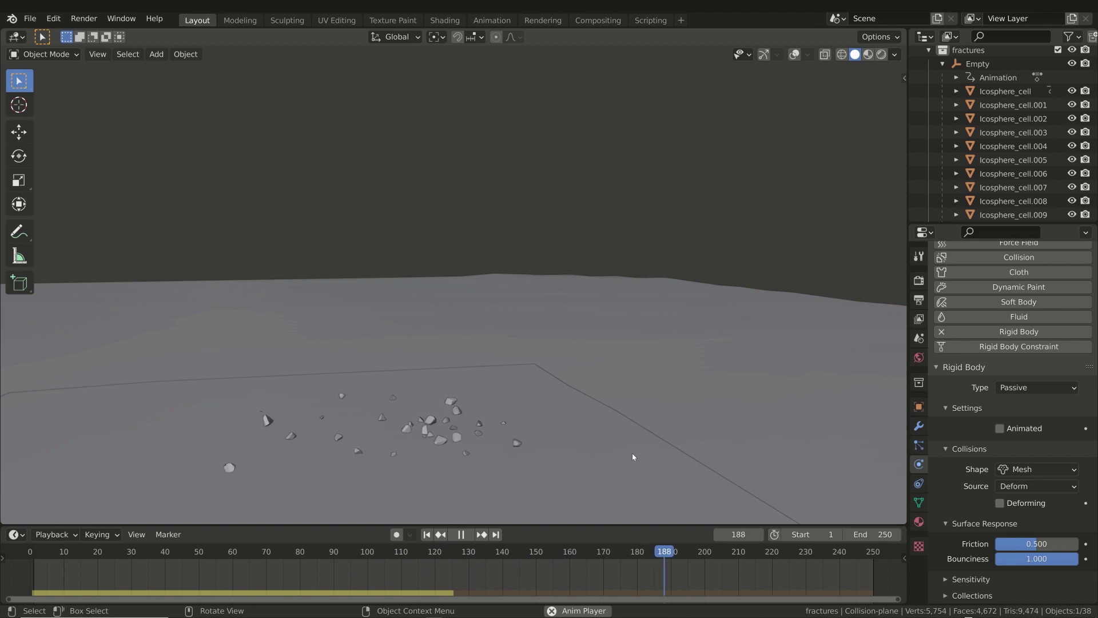
key("space")
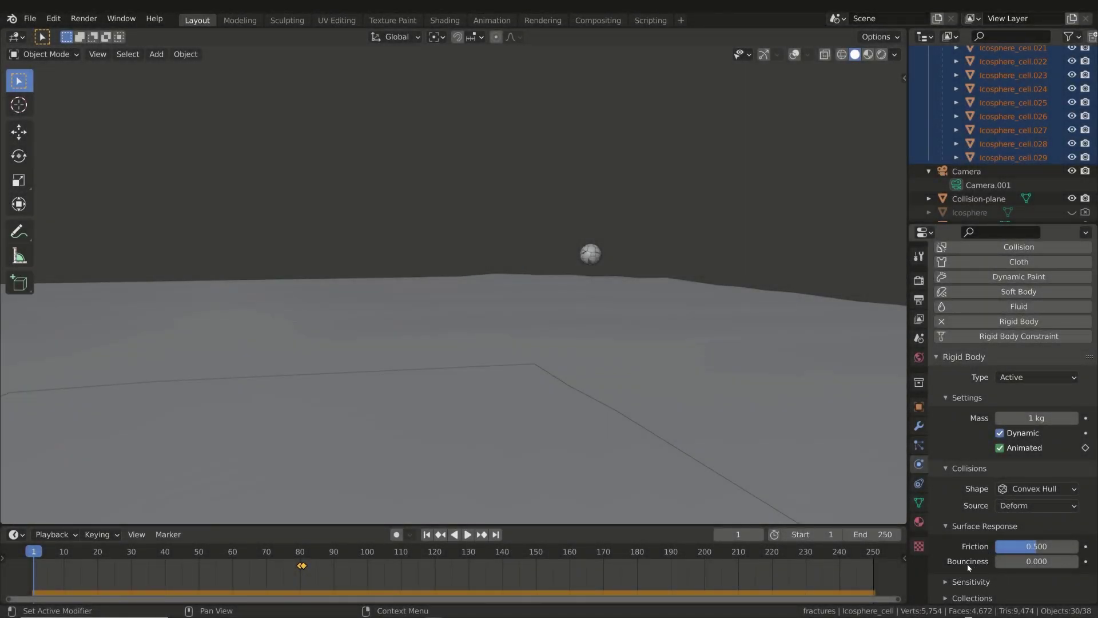
Set the rigid body Dynamics rotation damping of Icosphere_cell to 1 and play the simulation
scroll(966, 572, "down", 1)
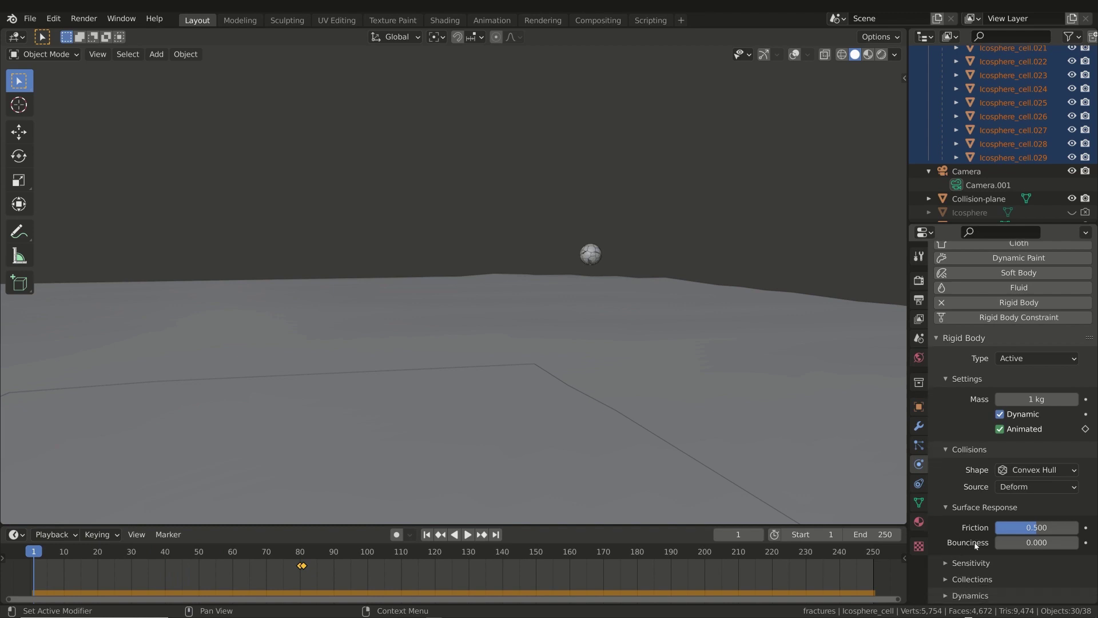
left_click(961, 595)
scroll(983, 584, "down", 3)
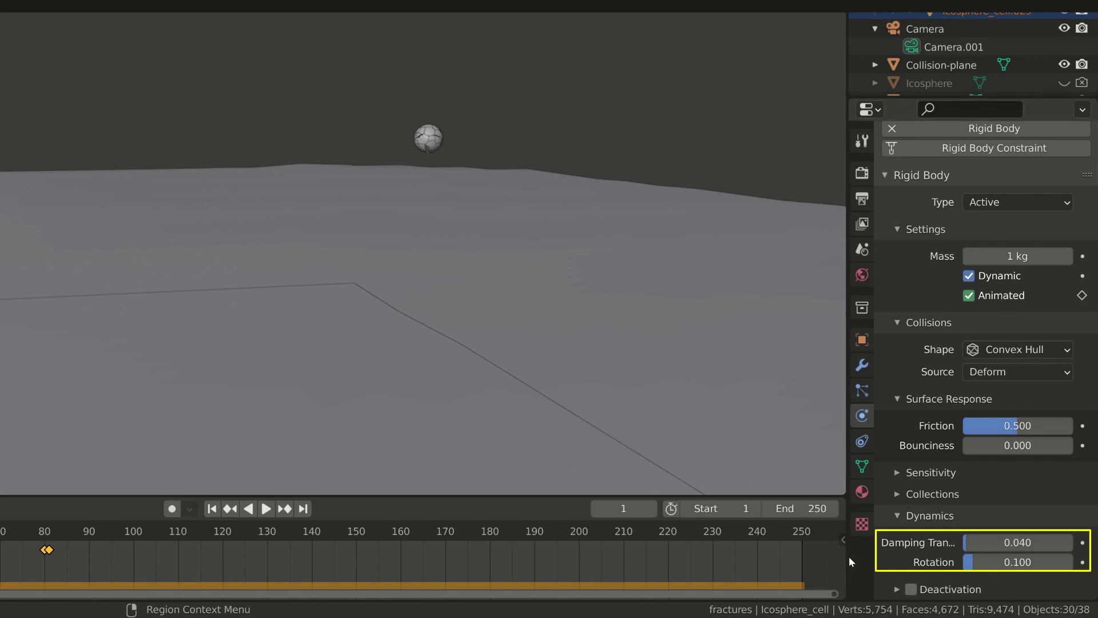
left_click(1005, 564)
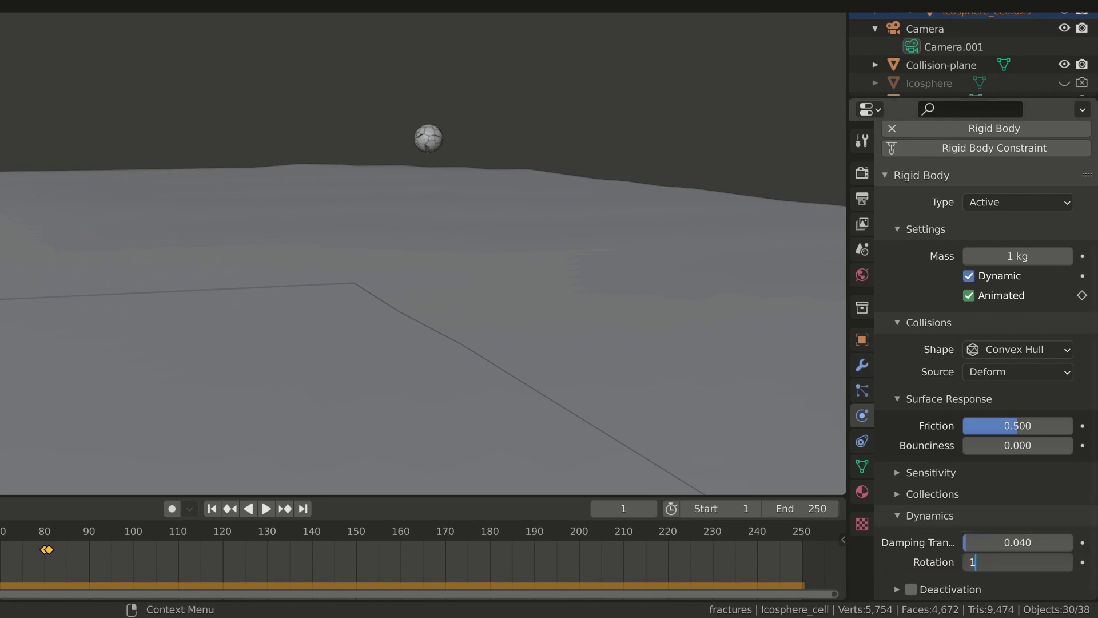
type("1")
key("Return")
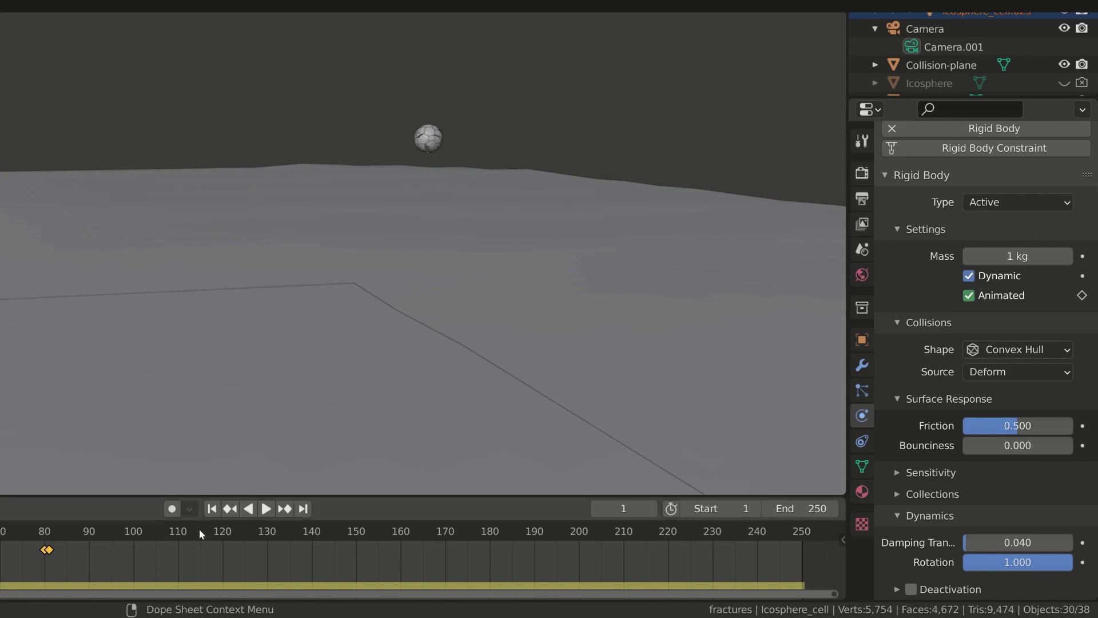
left_click(266, 510)
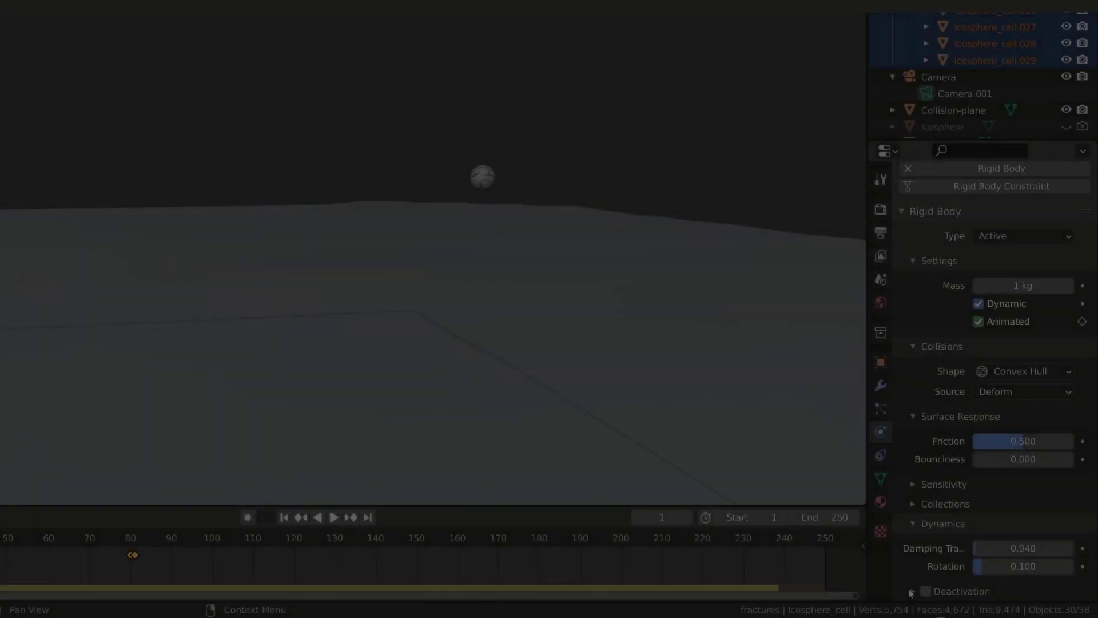
Enable Deactivation with Start Deactivated in the rigid body Dynamics settings and play the simulation
scroll(938, 451, "down", 3)
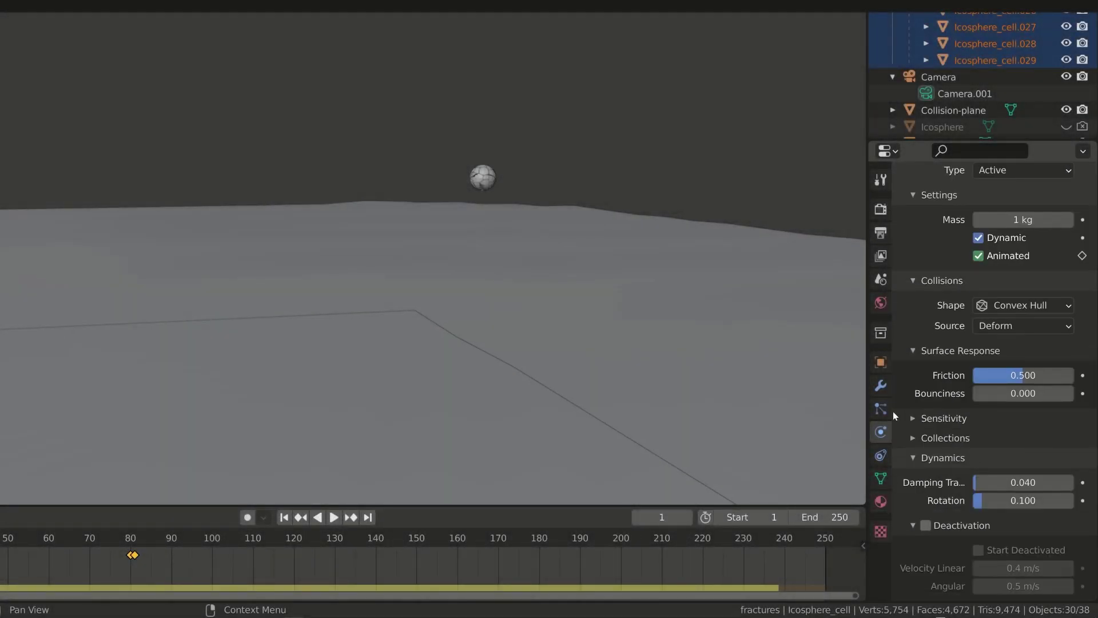
left_click(926, 526)
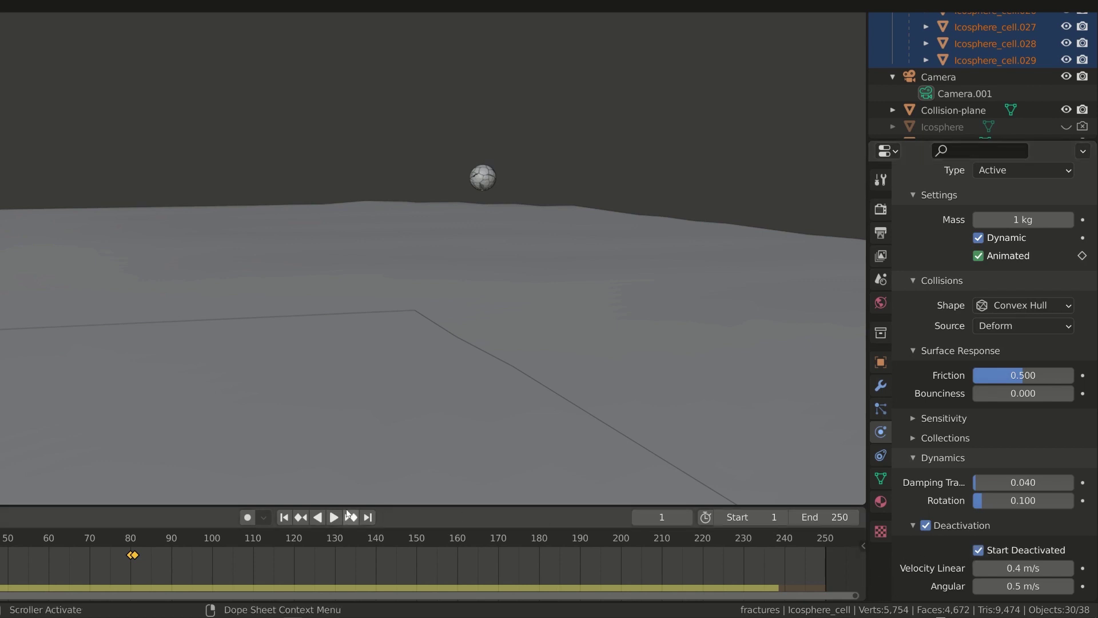
key("space")
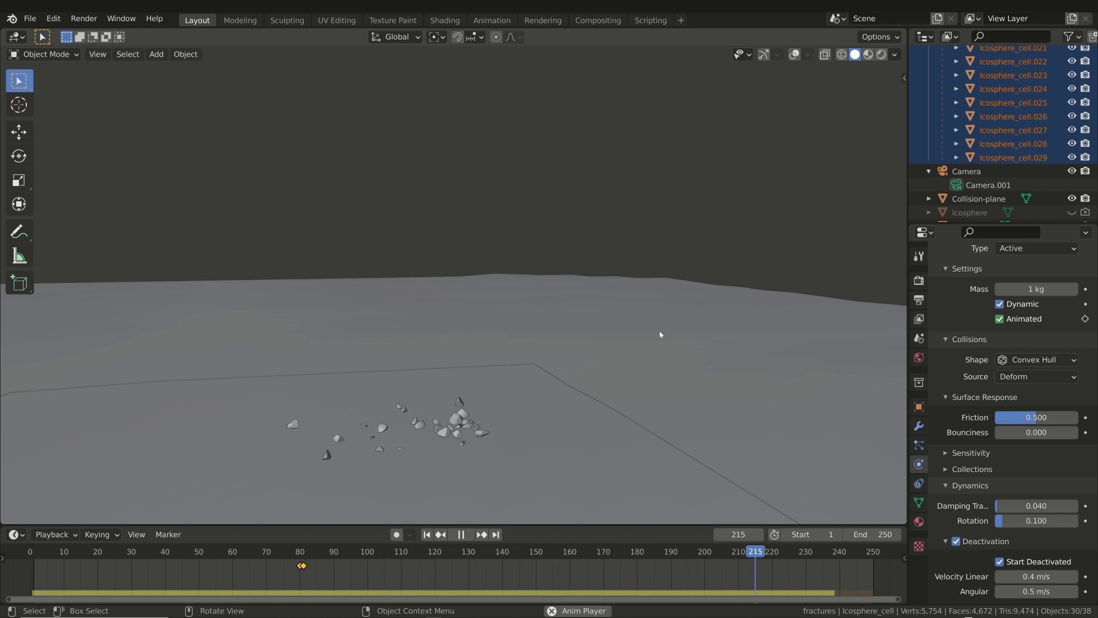
key("space")
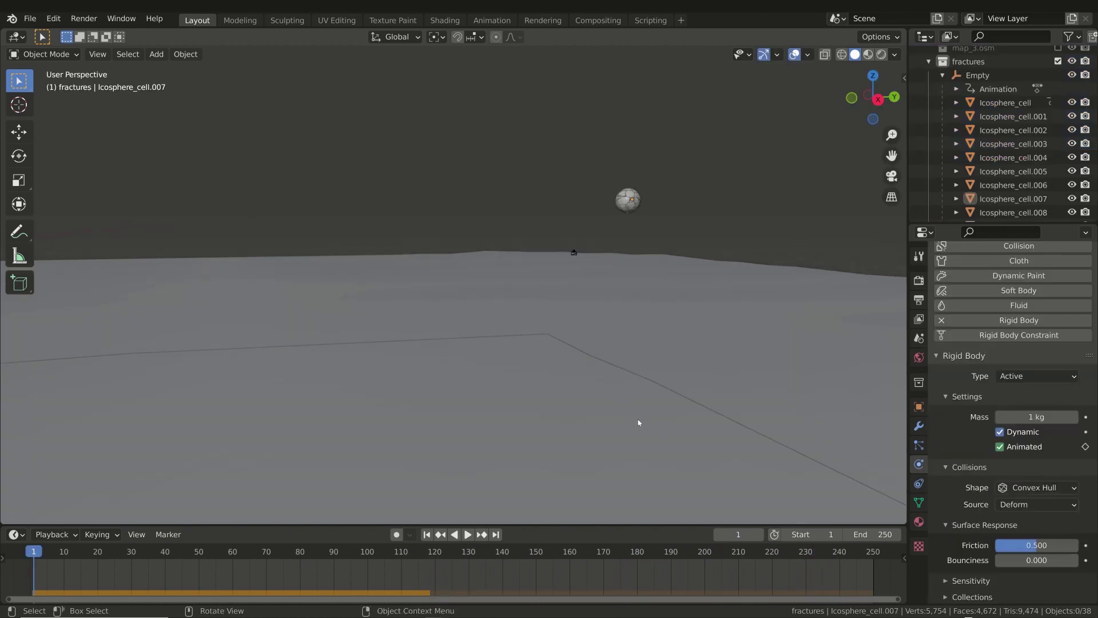
Bake the scene's Rigid Body World cache for frames 1 to 250 and play the baked simulation from frame 1
left_click(918, 338)
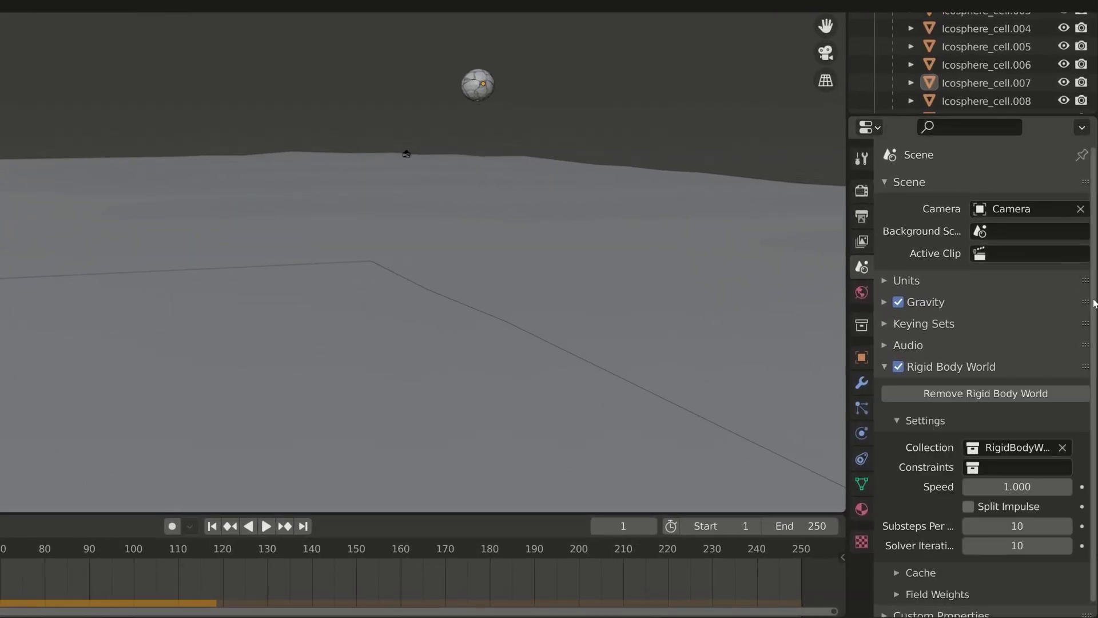
scroll(1094, 303, "down", 1)
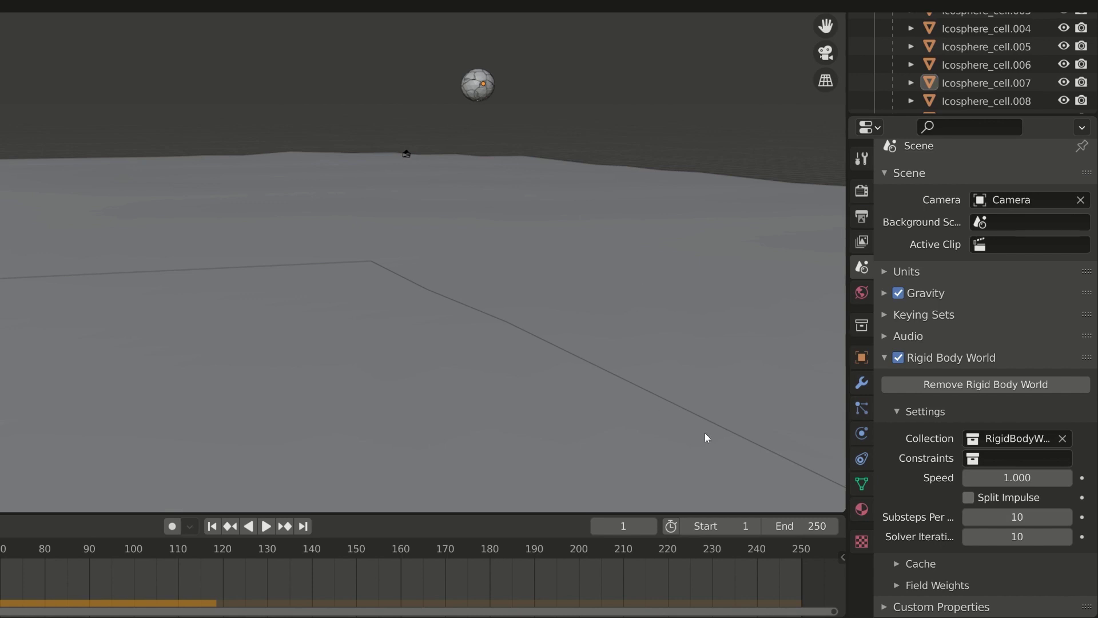
left_click(897, 565)
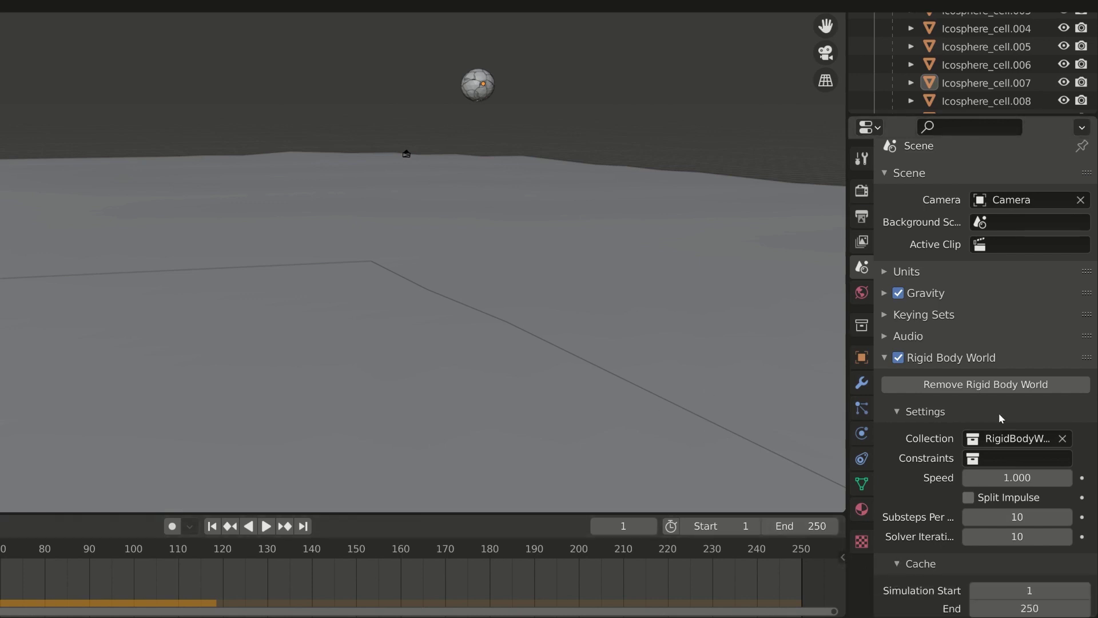
scroll(999, 413, "down", 3)
scroll(999, 413, "down", 2)
scroll(1024, 423, "down", 3)
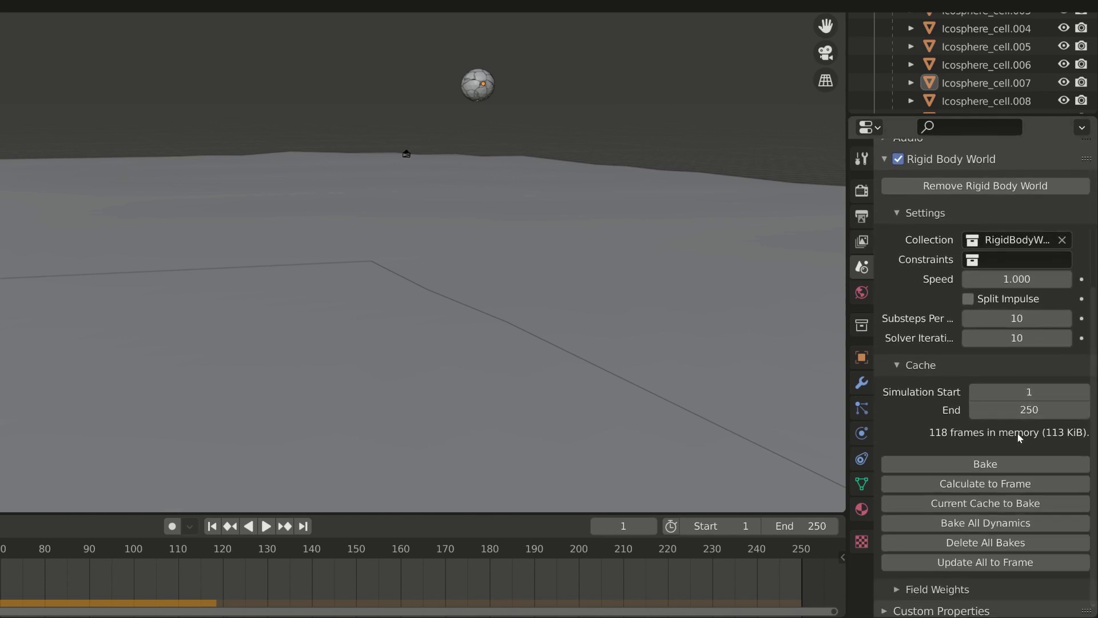
scroll(938, 436, "down", 1)
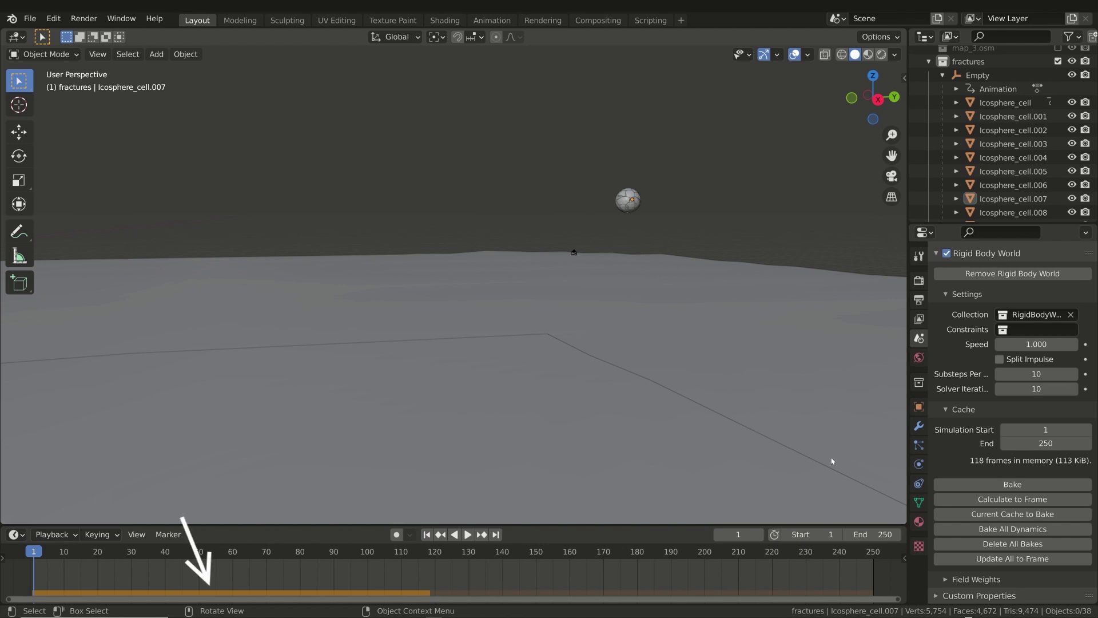
left_click(1012, 485)
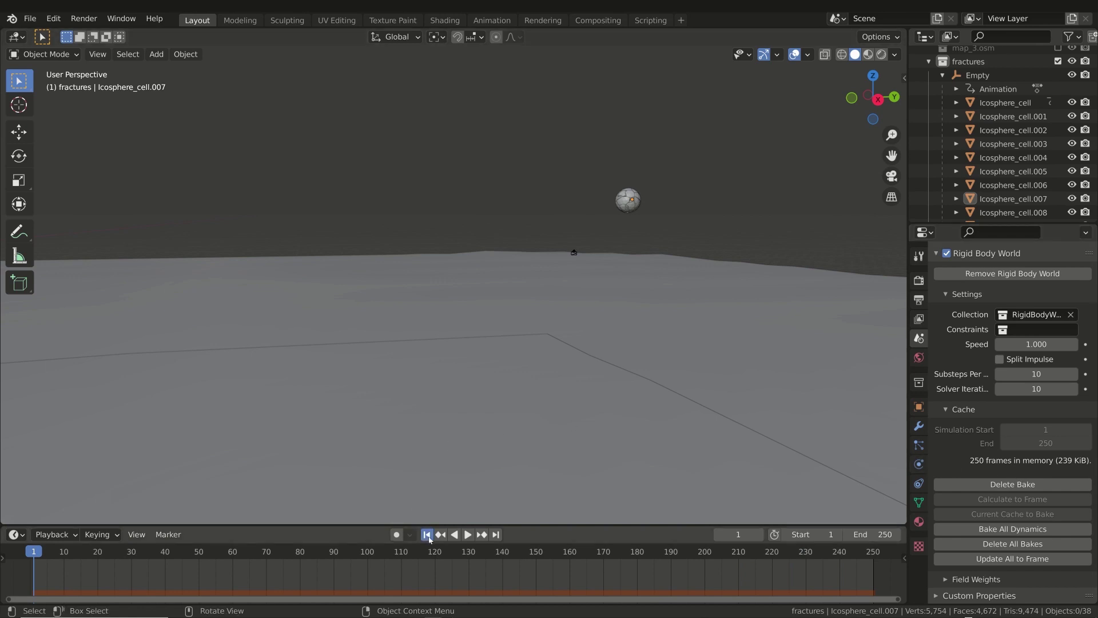
key("space")
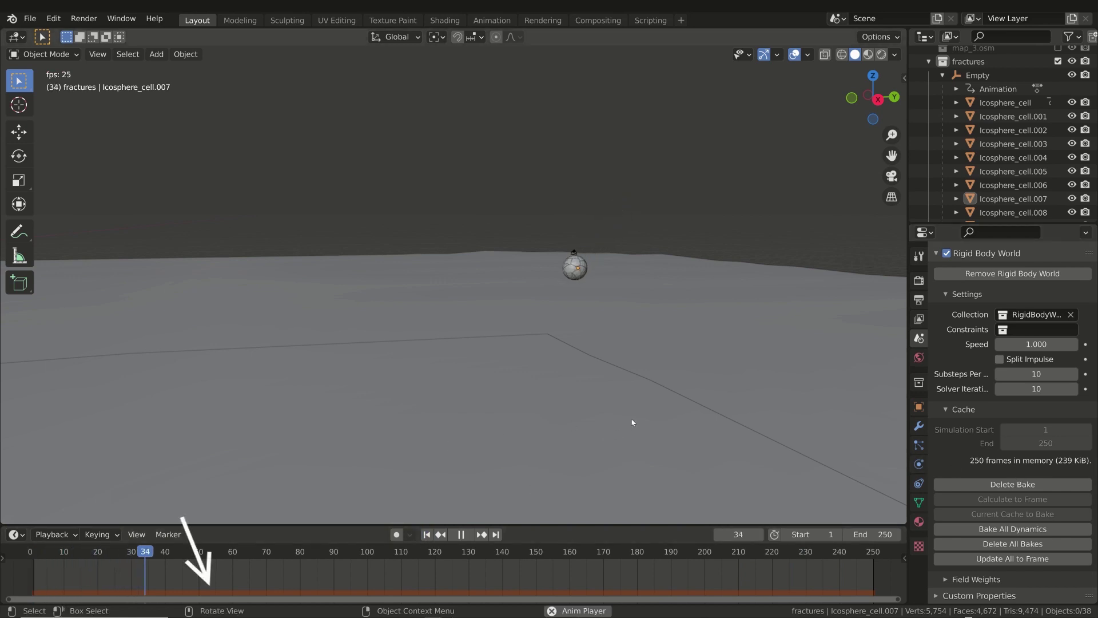